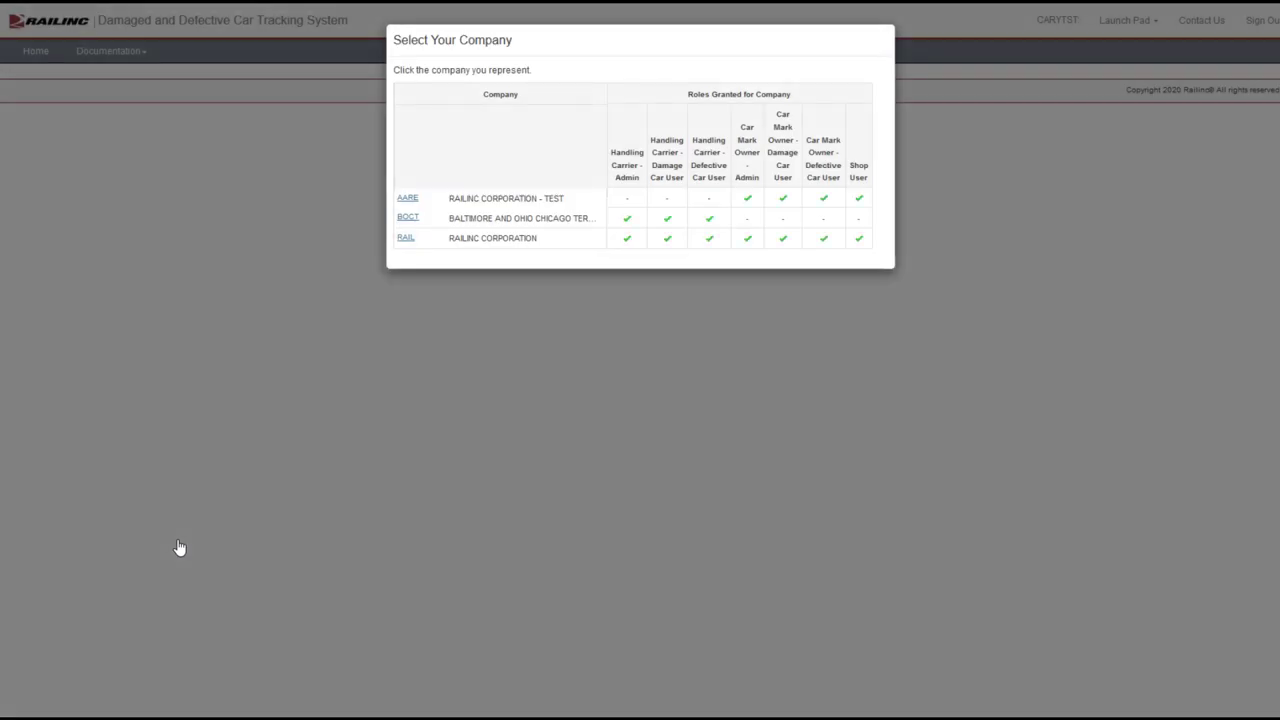
Work on behalf of the RAIL company and start a new car incident
left_click(405, 239)
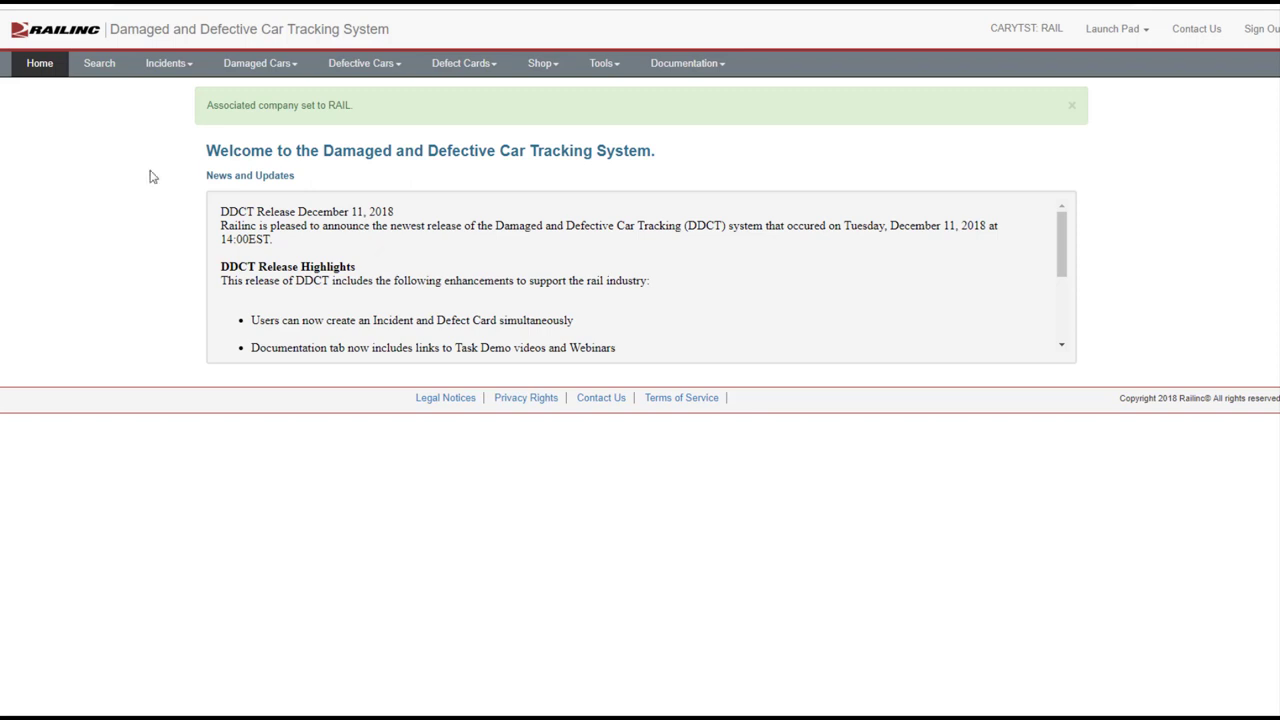
left_click(168, 63)
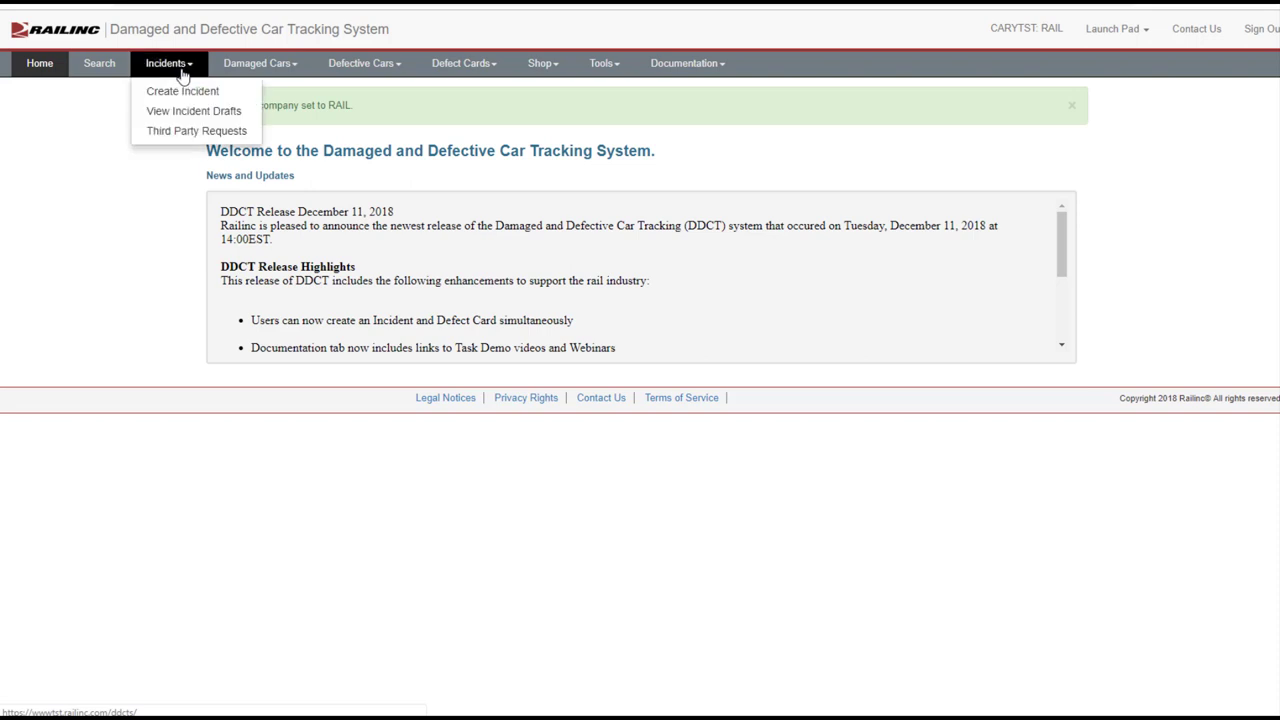
left_click(182, 90)
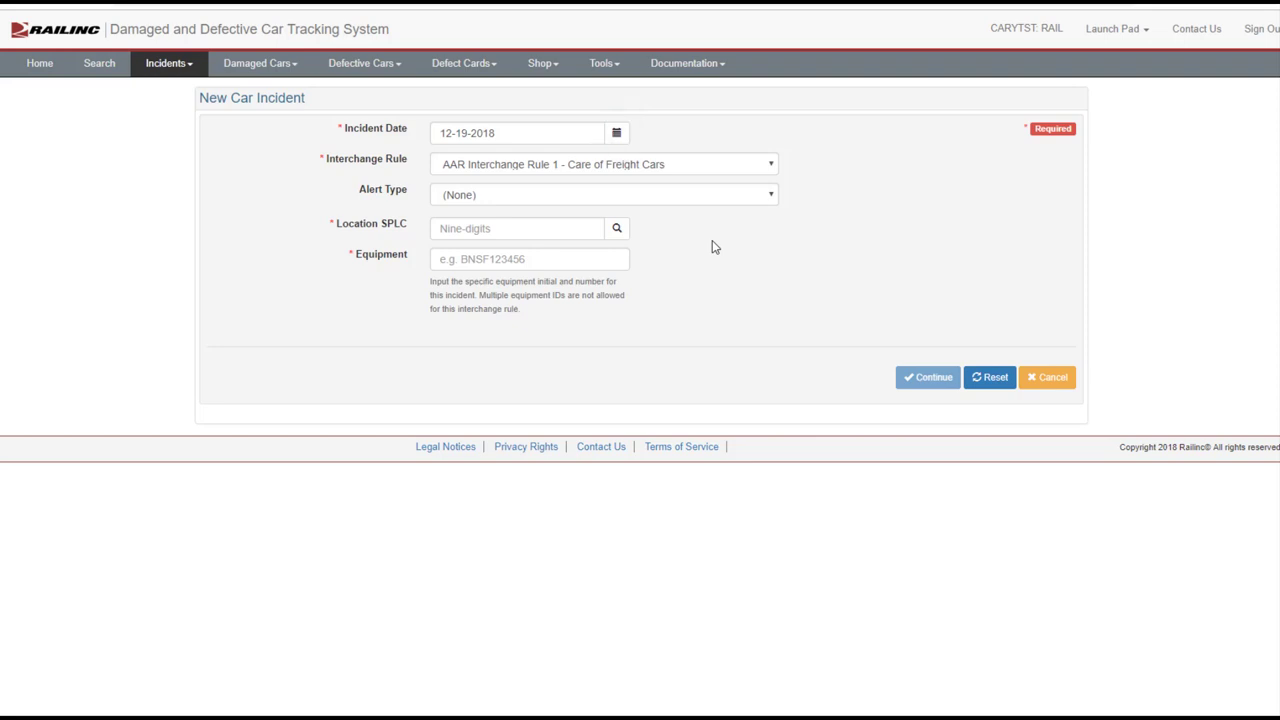
Set AAR Interchange Rule 108, location SPLC 411657000 and equipment AARE21
left_click(770, 167)
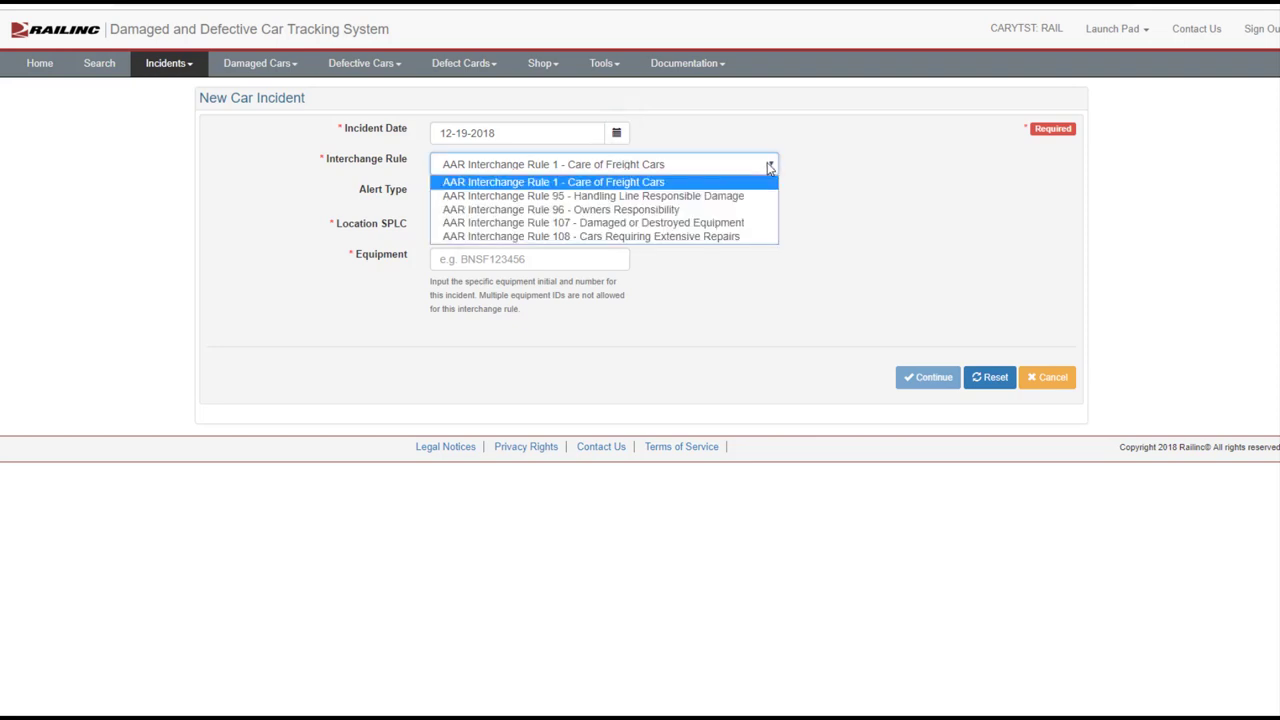
left_click(702, 237)
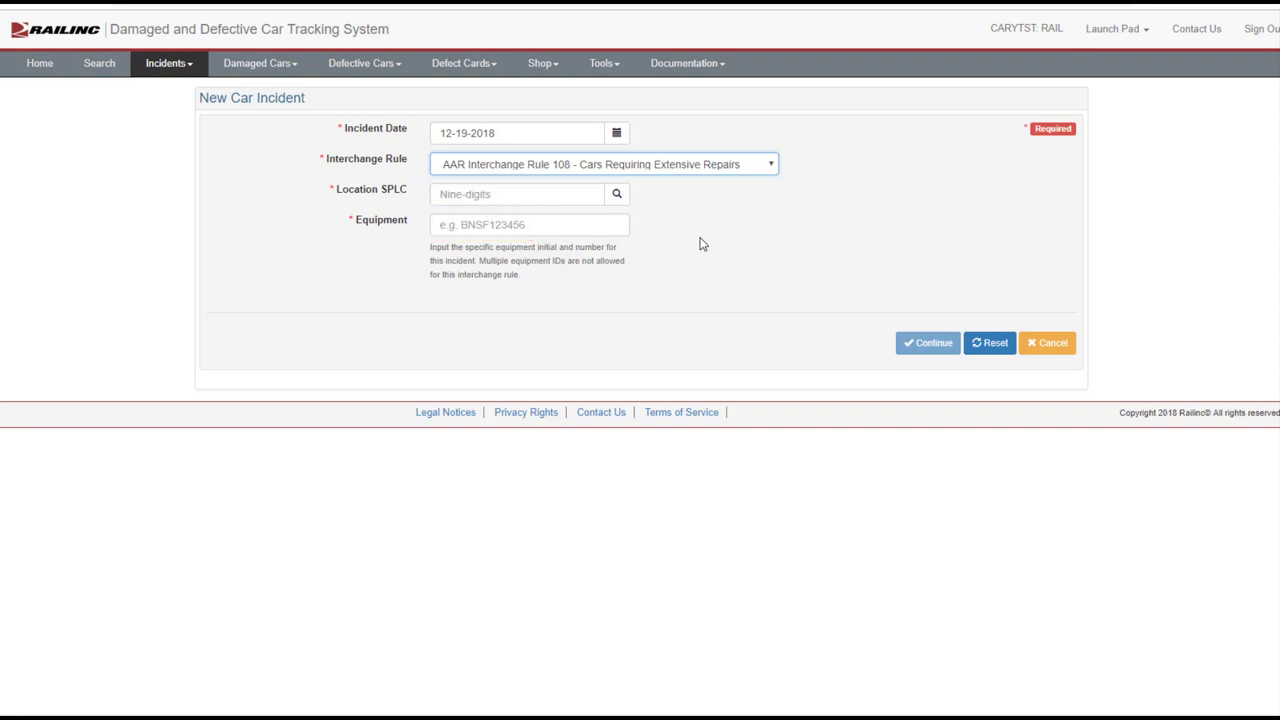
left_click(539, 194)
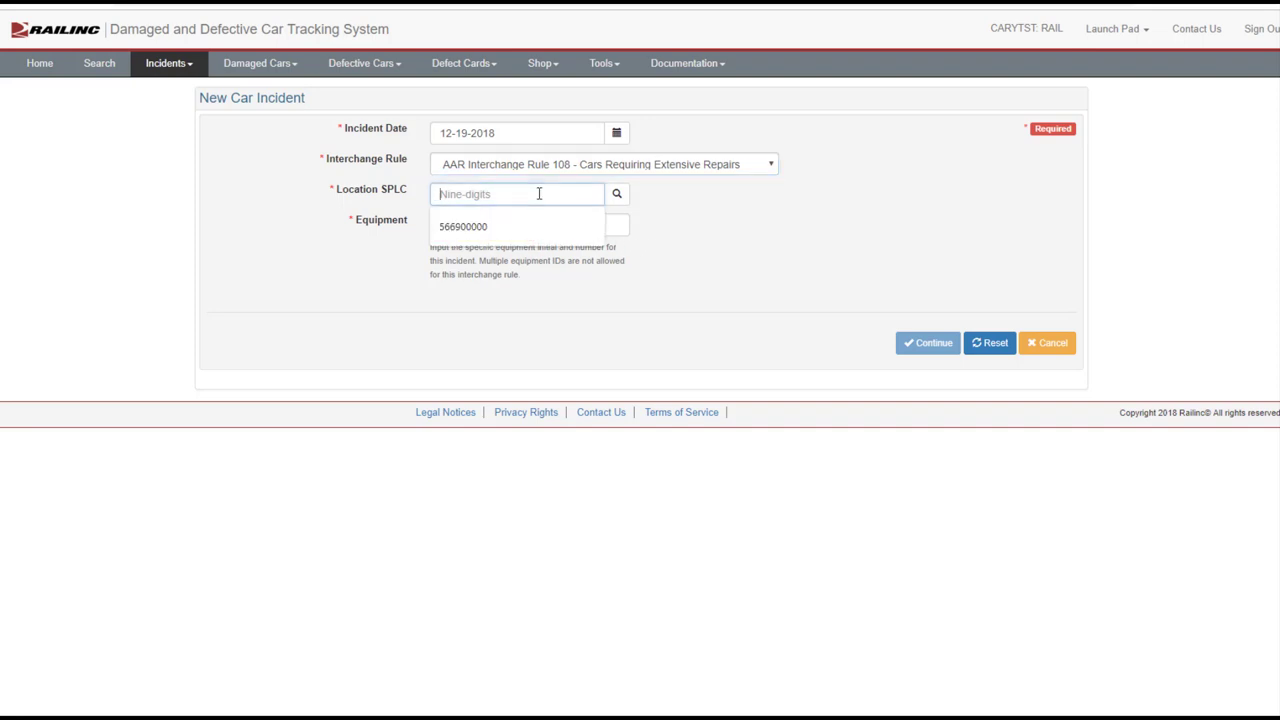
type("411657000")
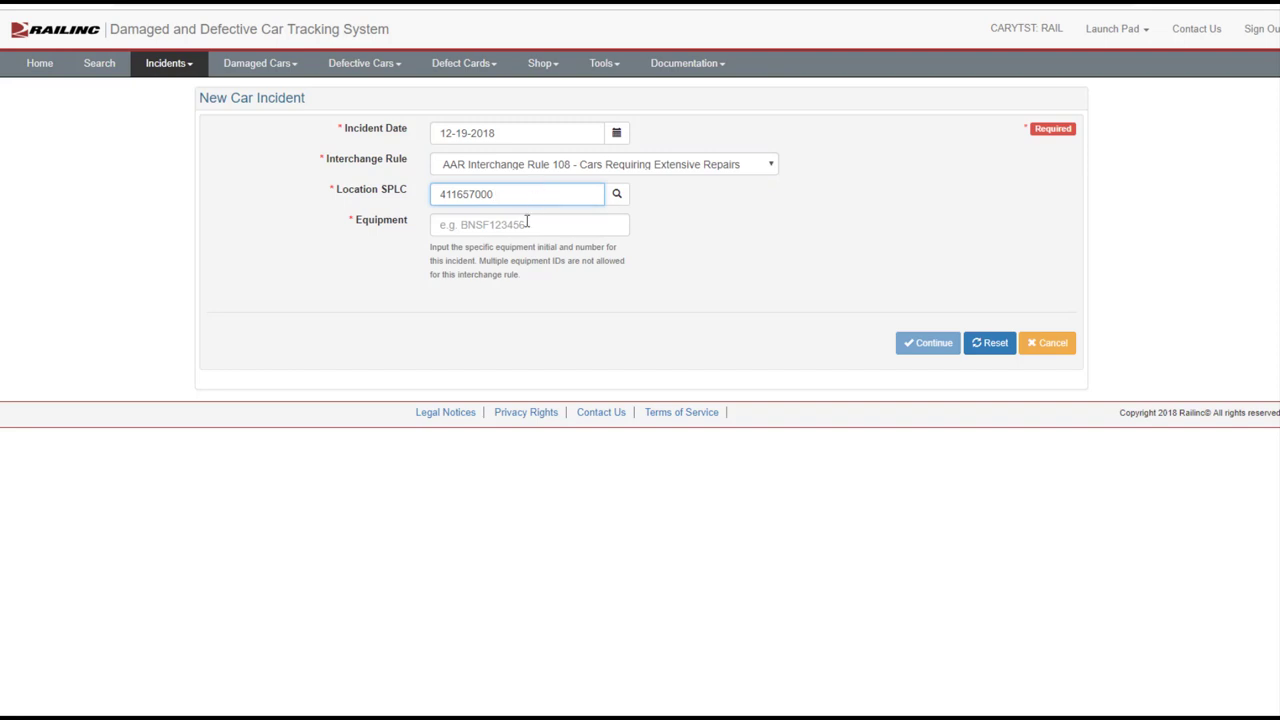
left_click(526, 225)
type("A")
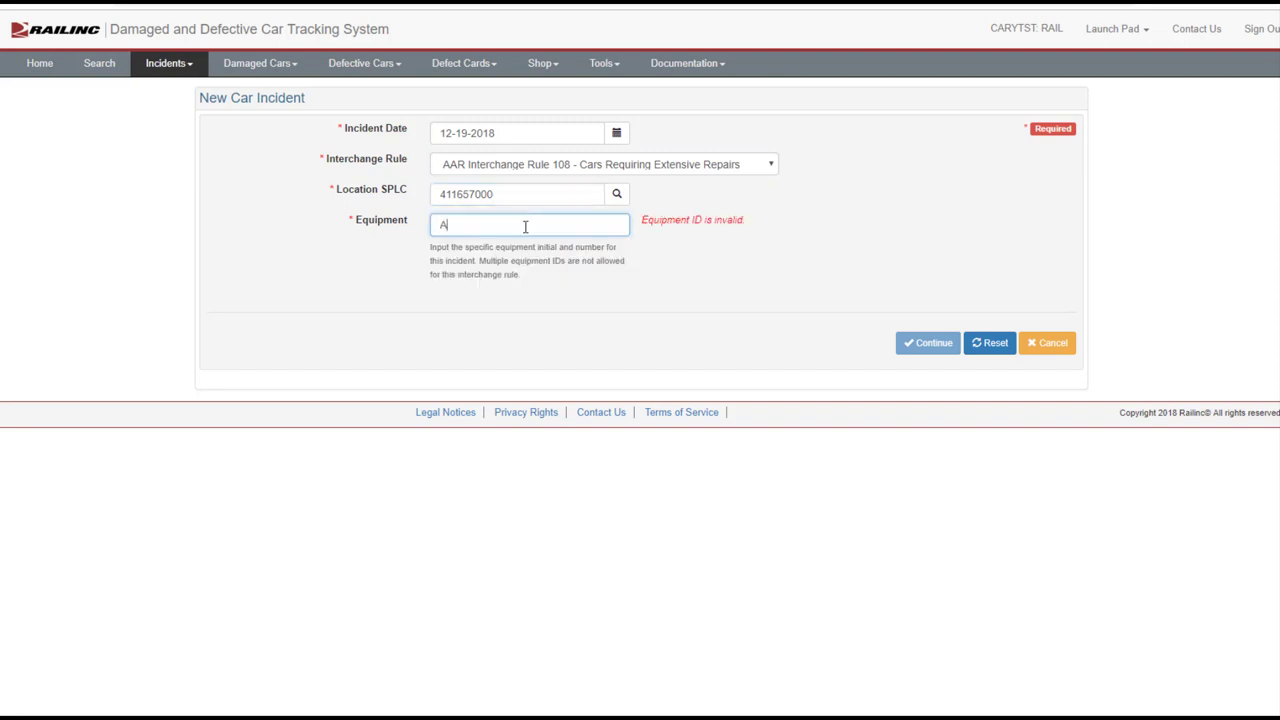
type("ARE21")
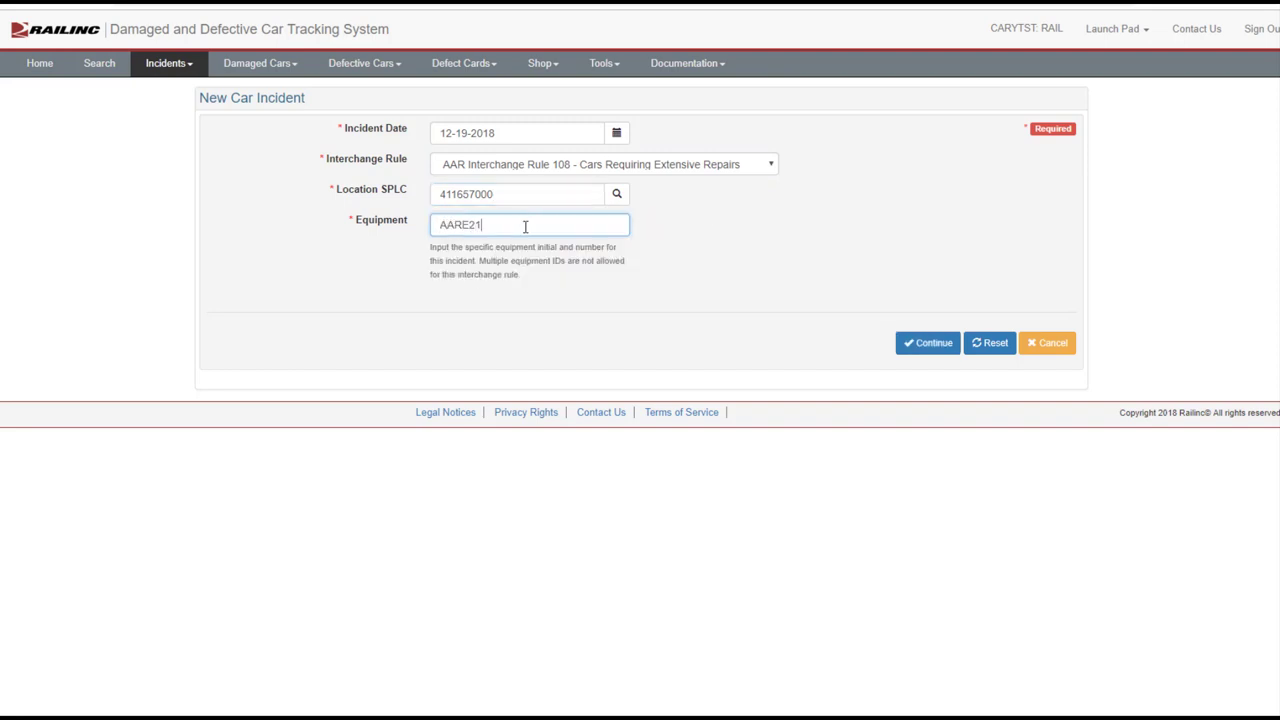
Submit the incident, dismiss the possession warning, and confirm a possession override for AARE21
left_click(926, 346)
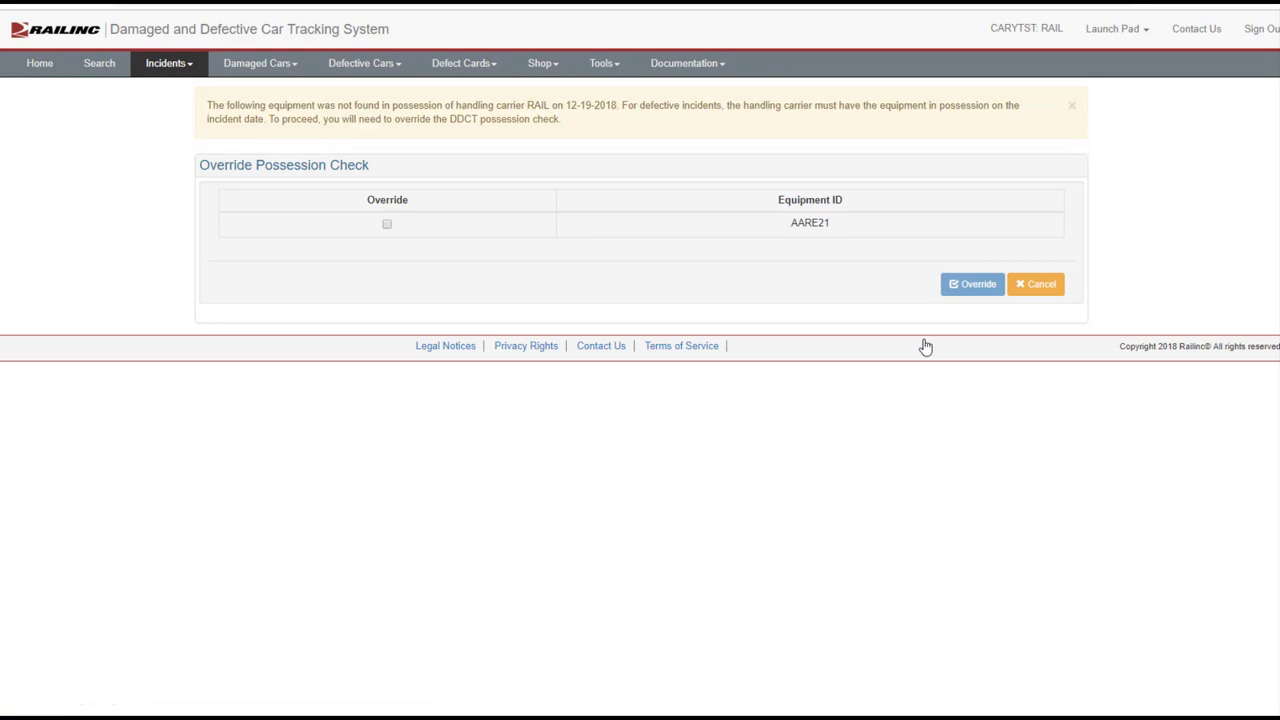
left_click(1072, 108)
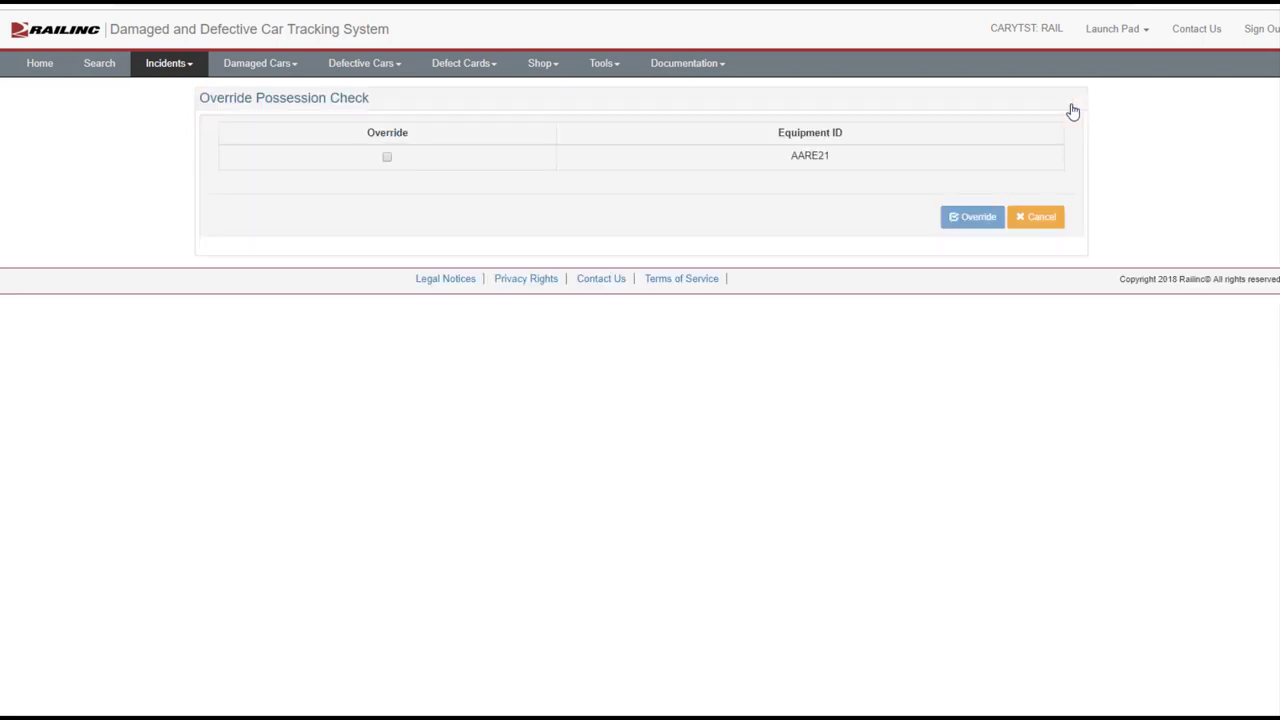
left_click(387, 157)
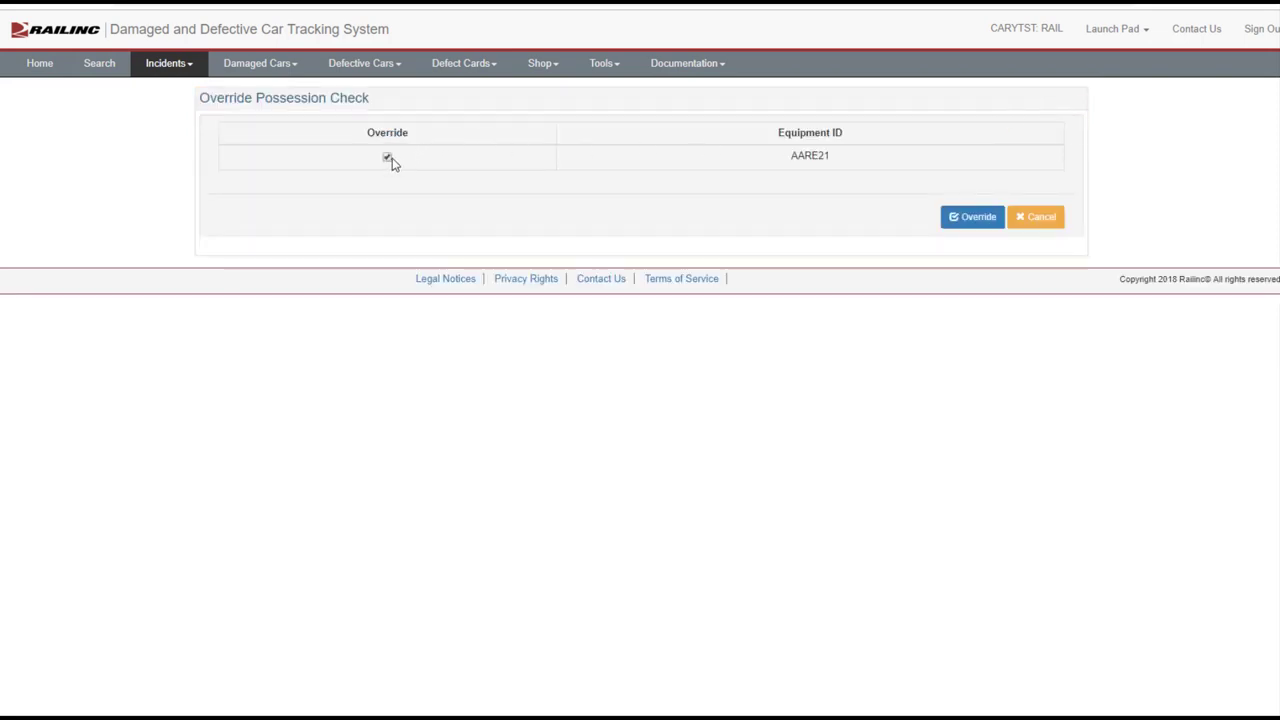
left_click(972, 217)
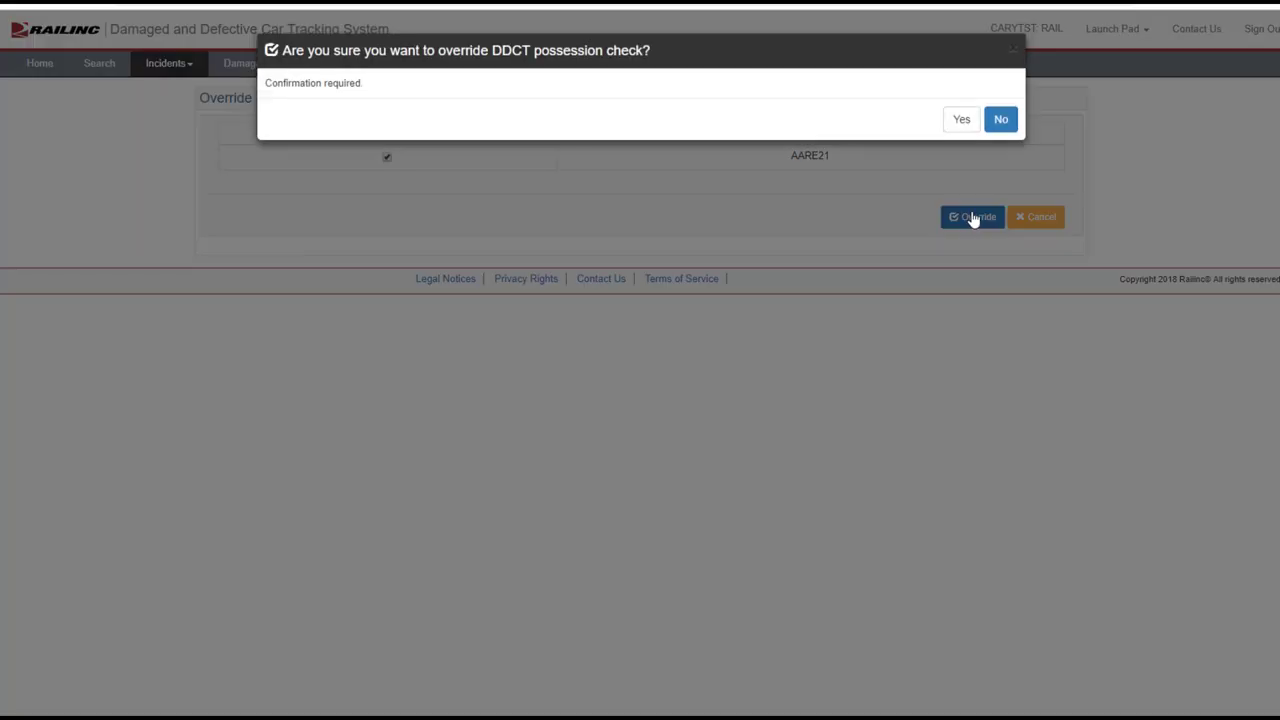
left_click(961, 119)
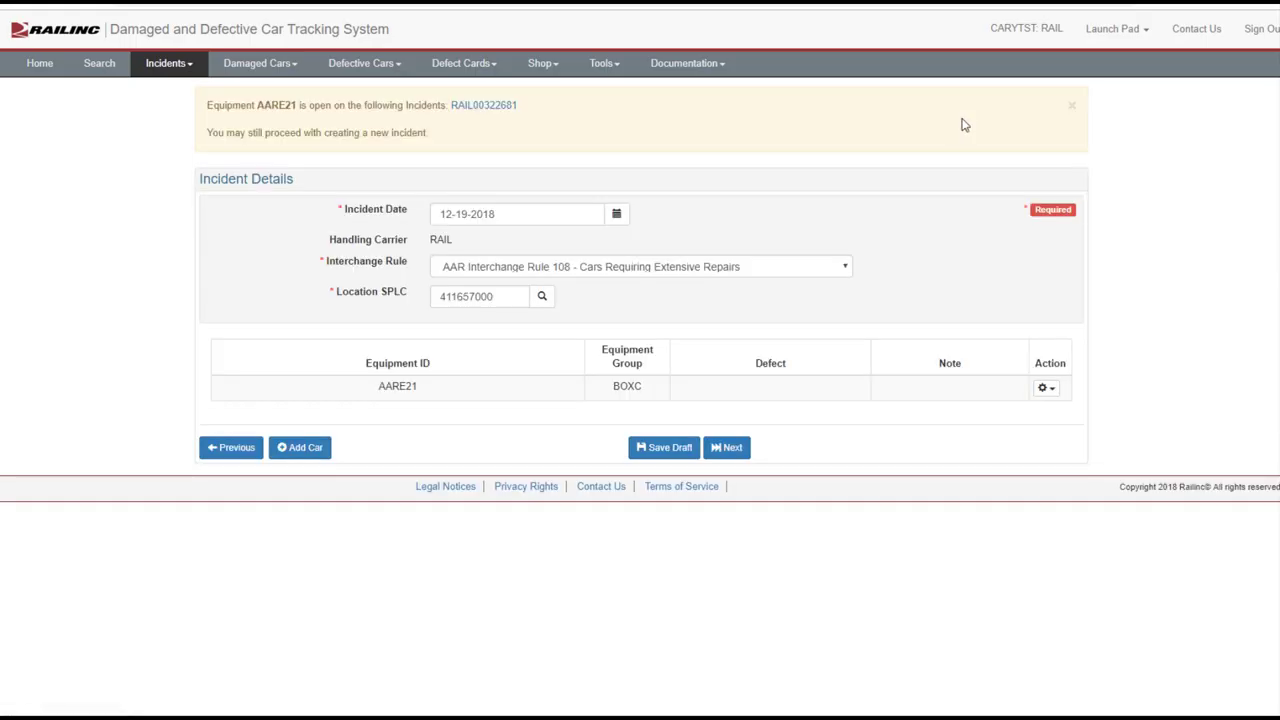
Save an A - Body defect 'Twisted Frame' with note $1700 on car AARE21
left_click(1071, 108)
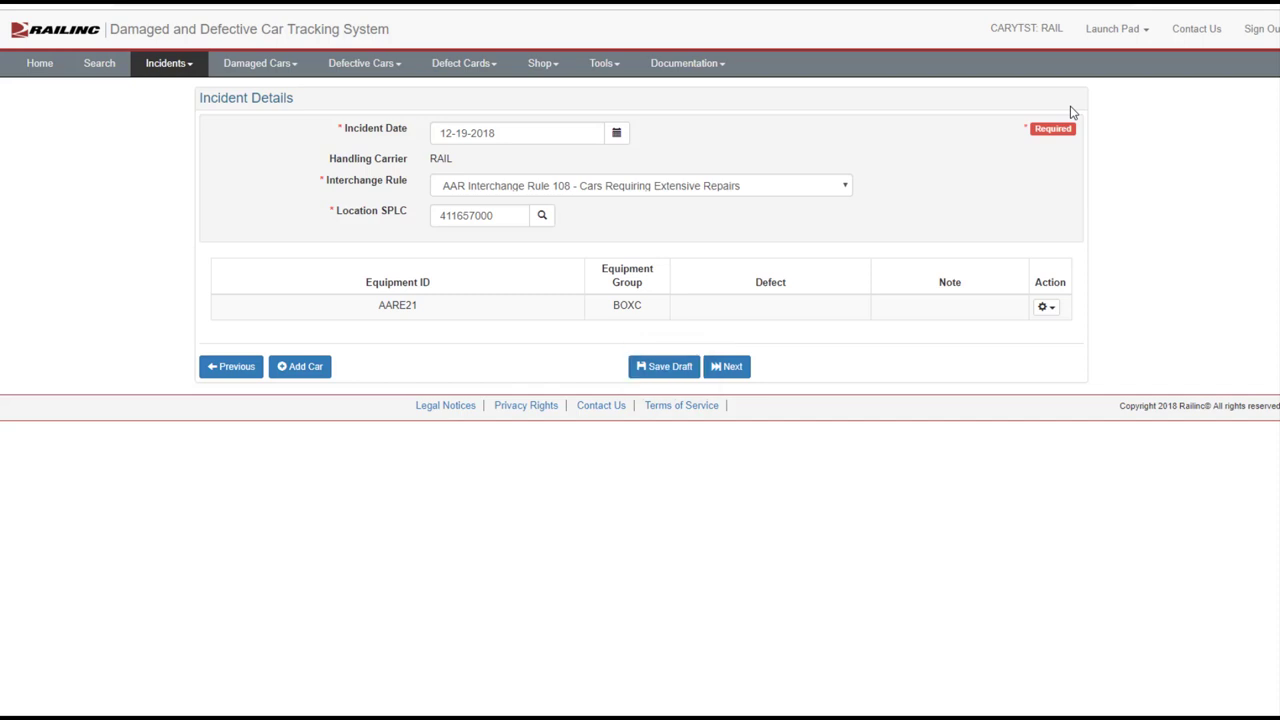
left_click(1048, 308)
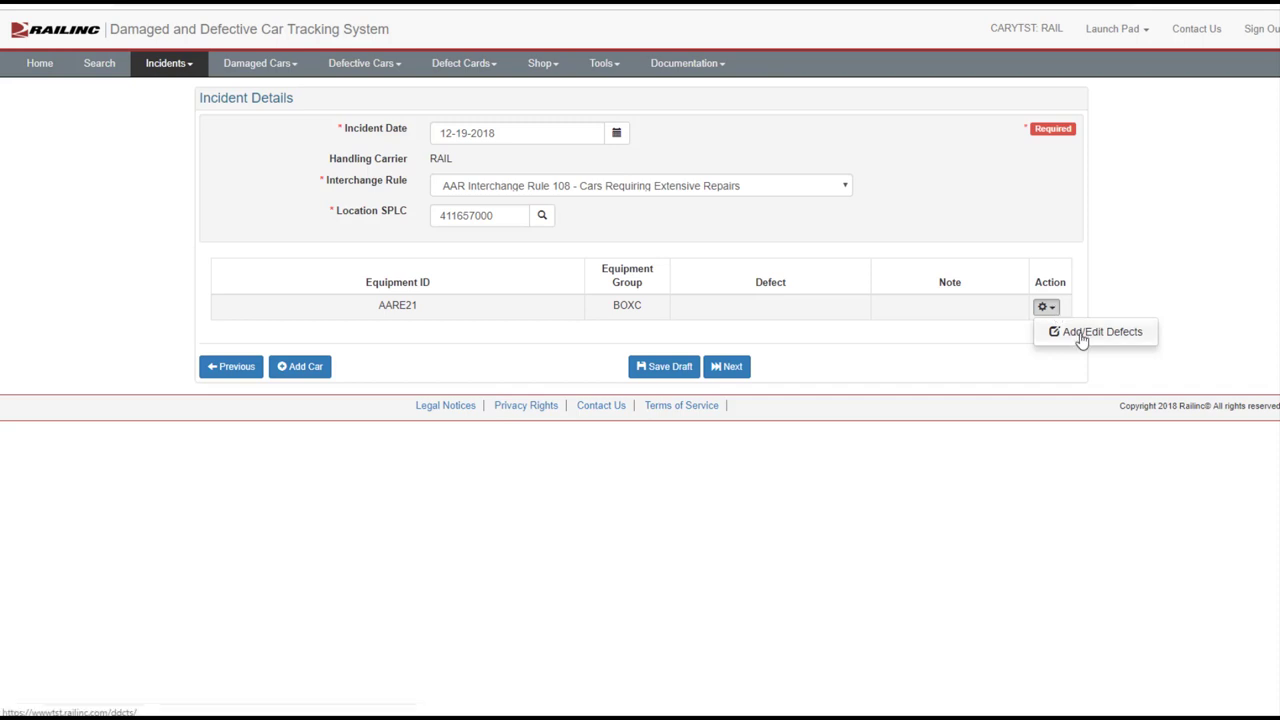
left_click(1075, 333)
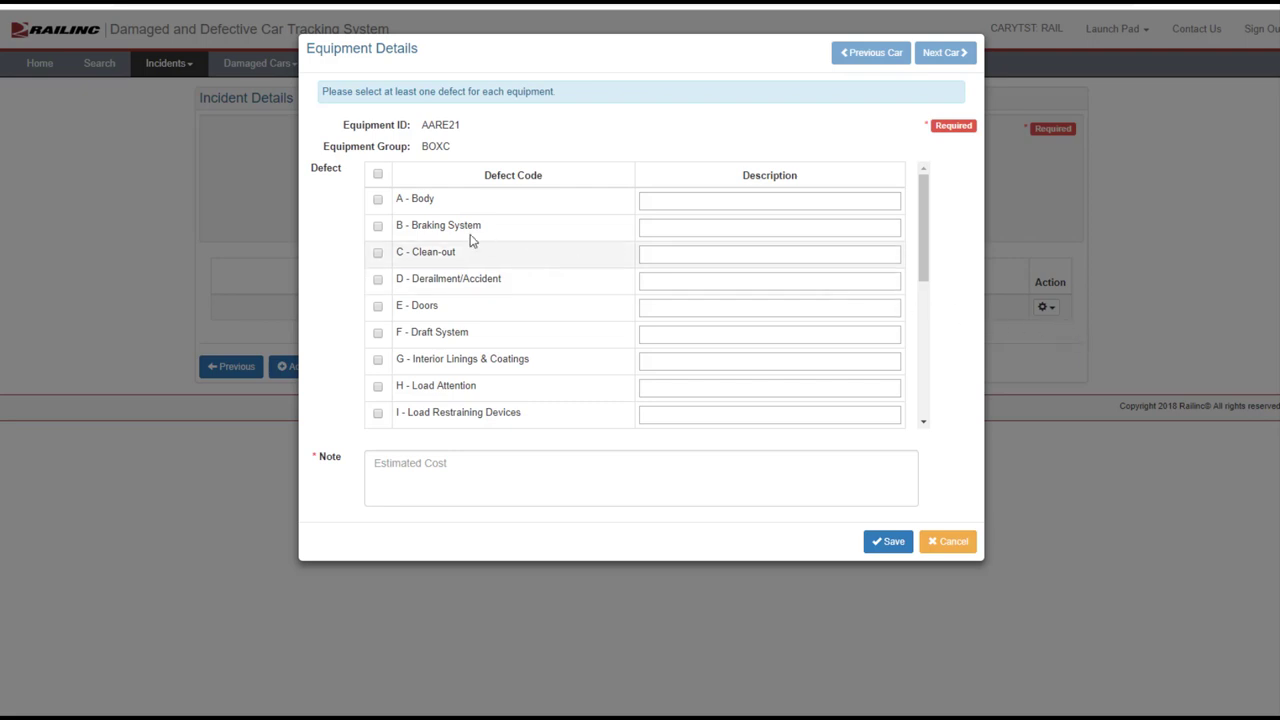
left_click(378, 200)
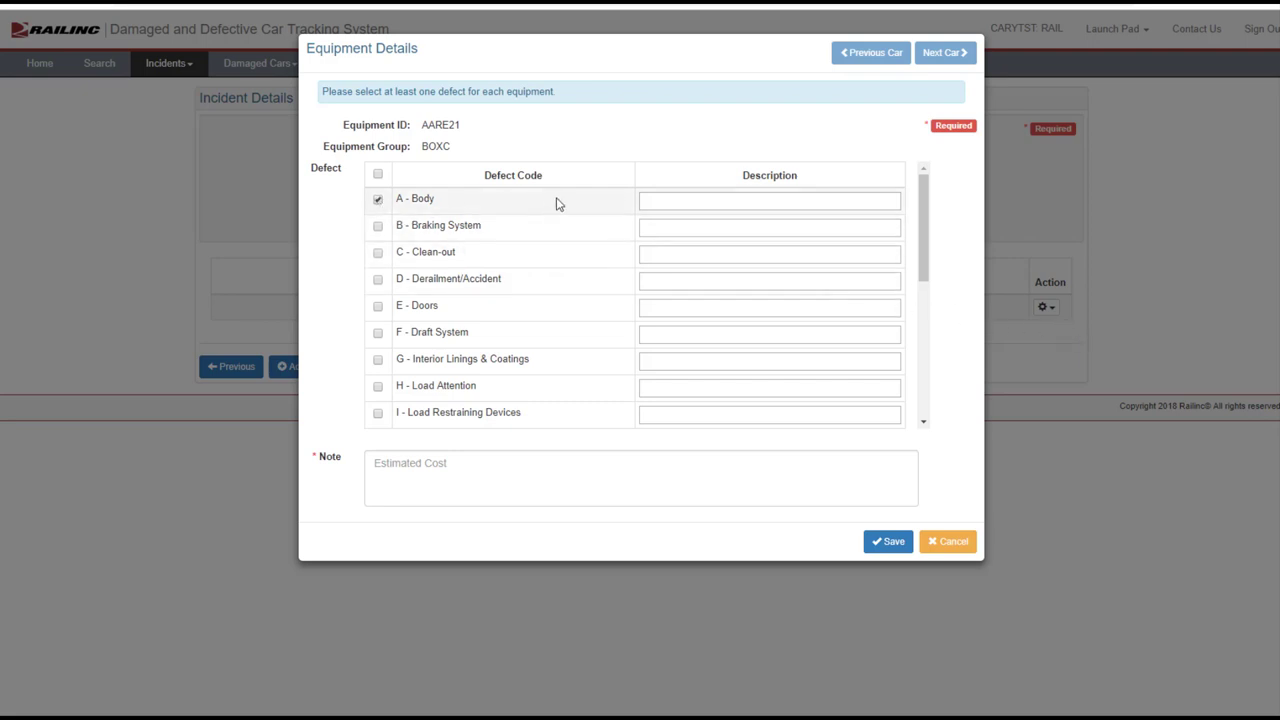
left_click(652, 201)
type("Twisted Frame")
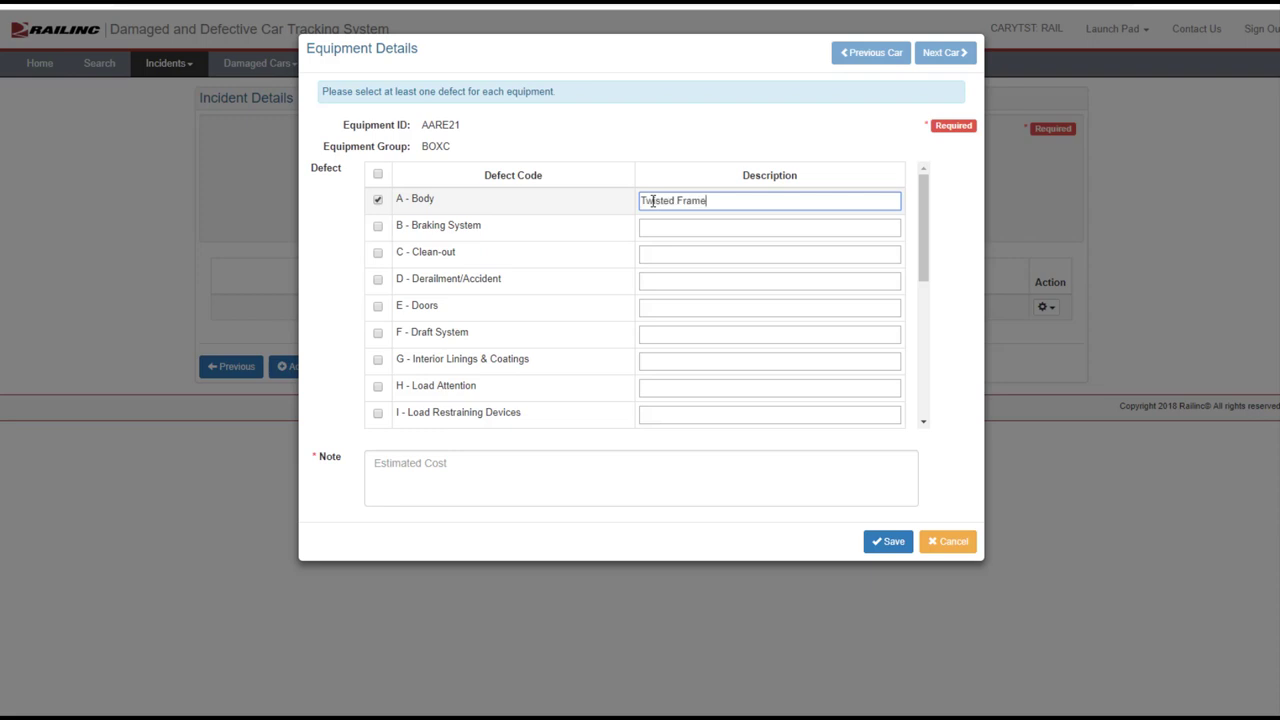
left_click(782, 477)
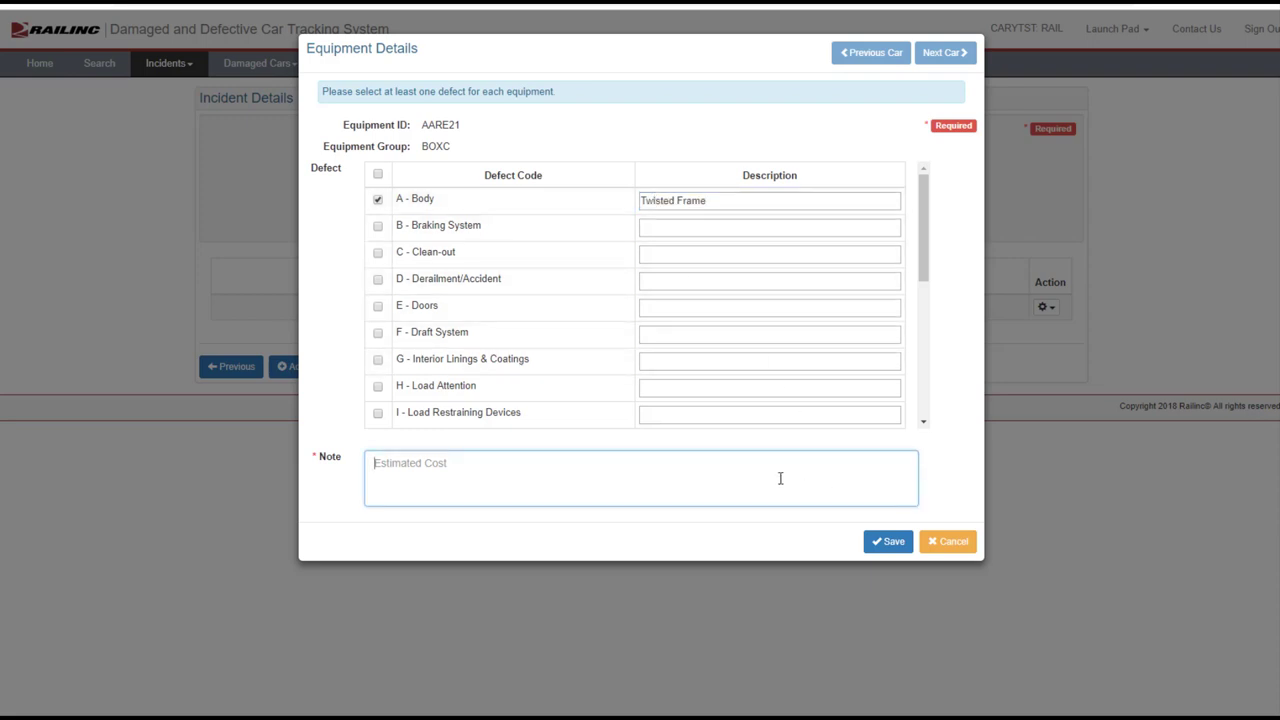
type("$1700")
left_click(887, 542)
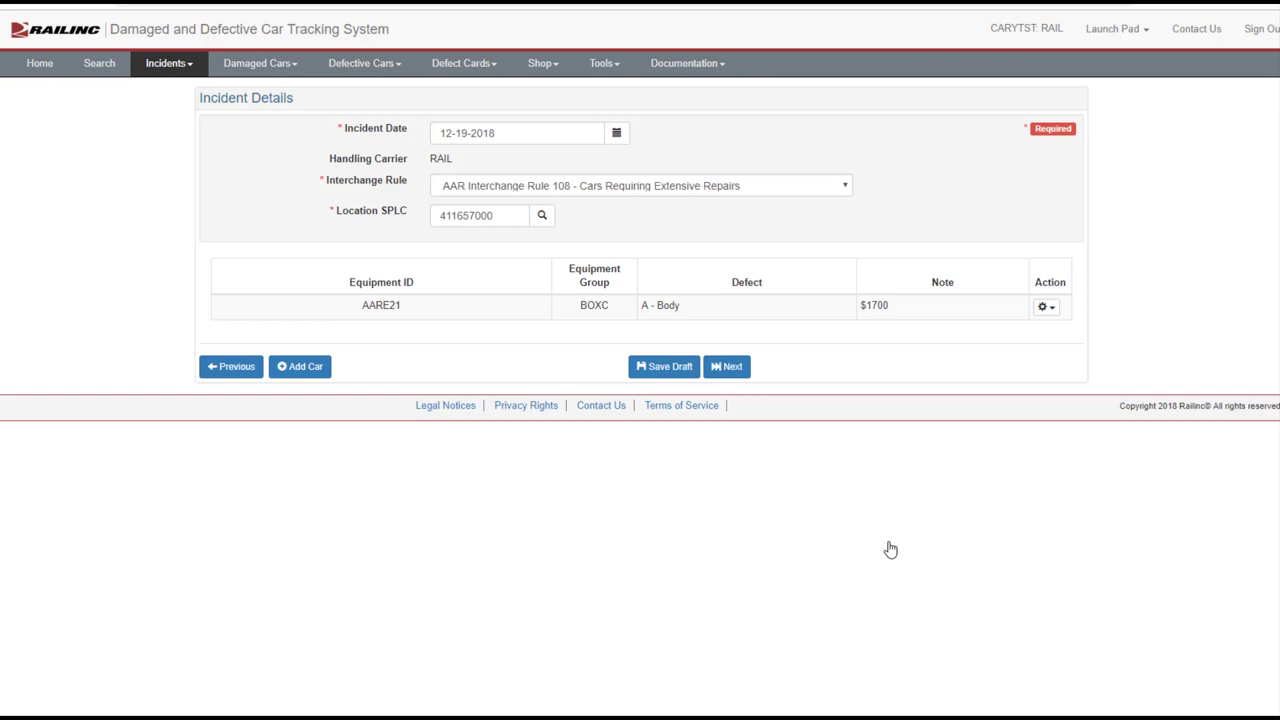
Request disposition for AARE21 as Loaded with STCC commodity code 3311115
left_click(737, 369)
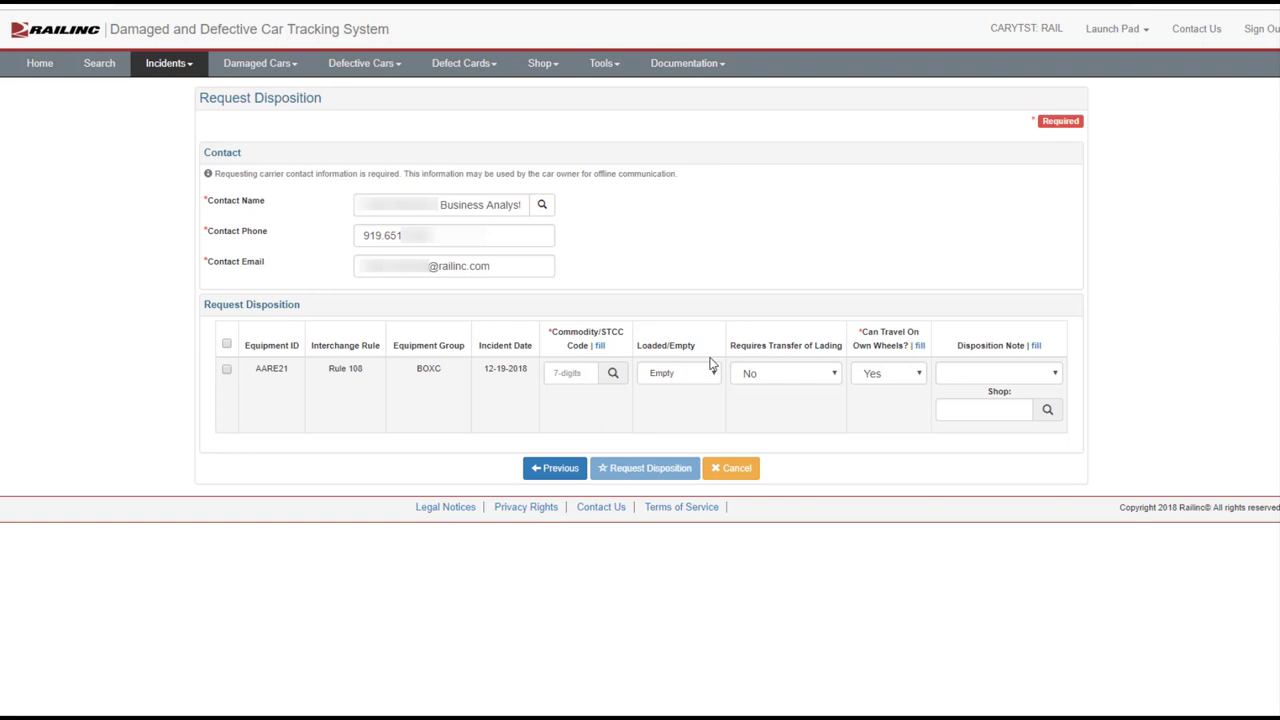
left_click(227, 370)
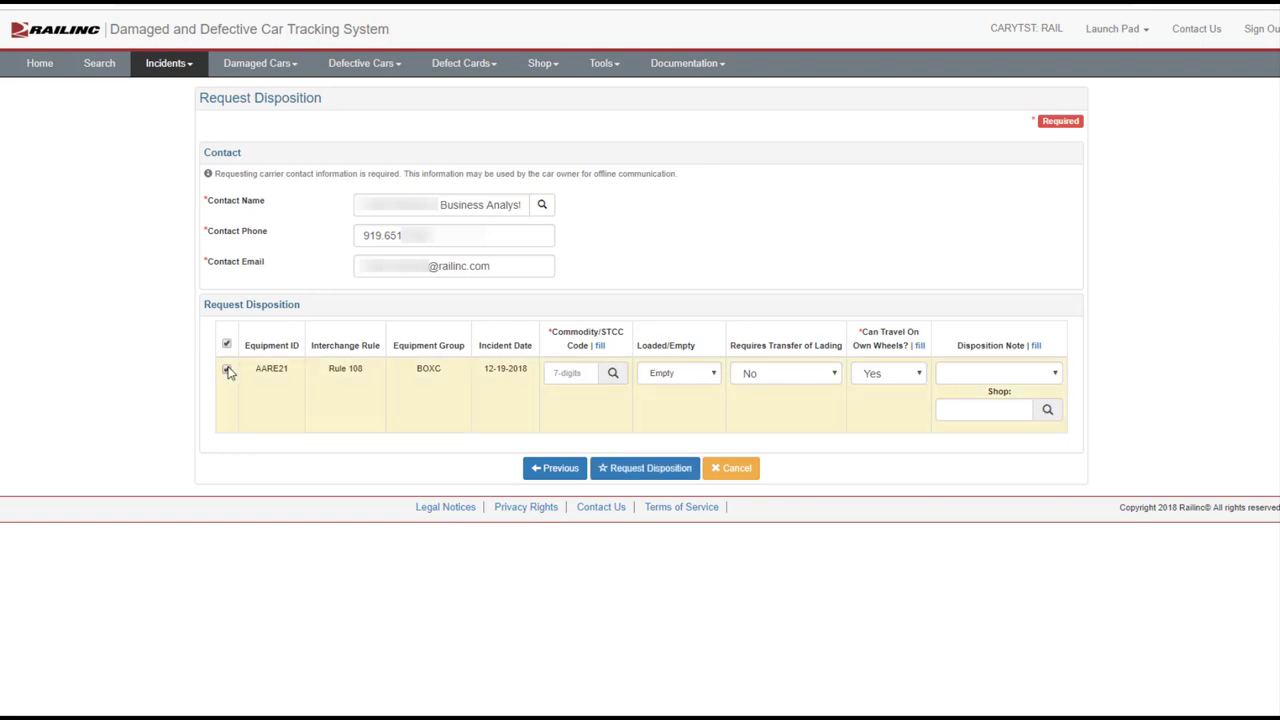
left_click(550, 370)
type("3311115")
left_click(714, 375)
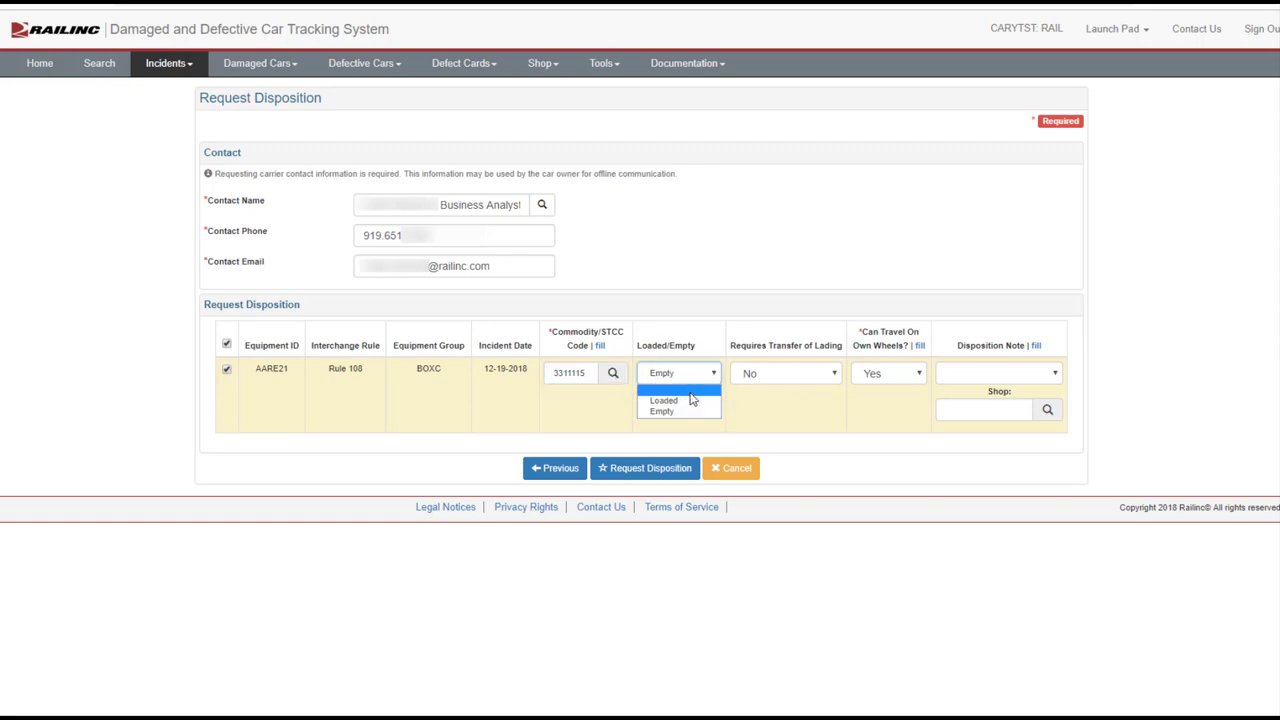
left_click(687, 402)
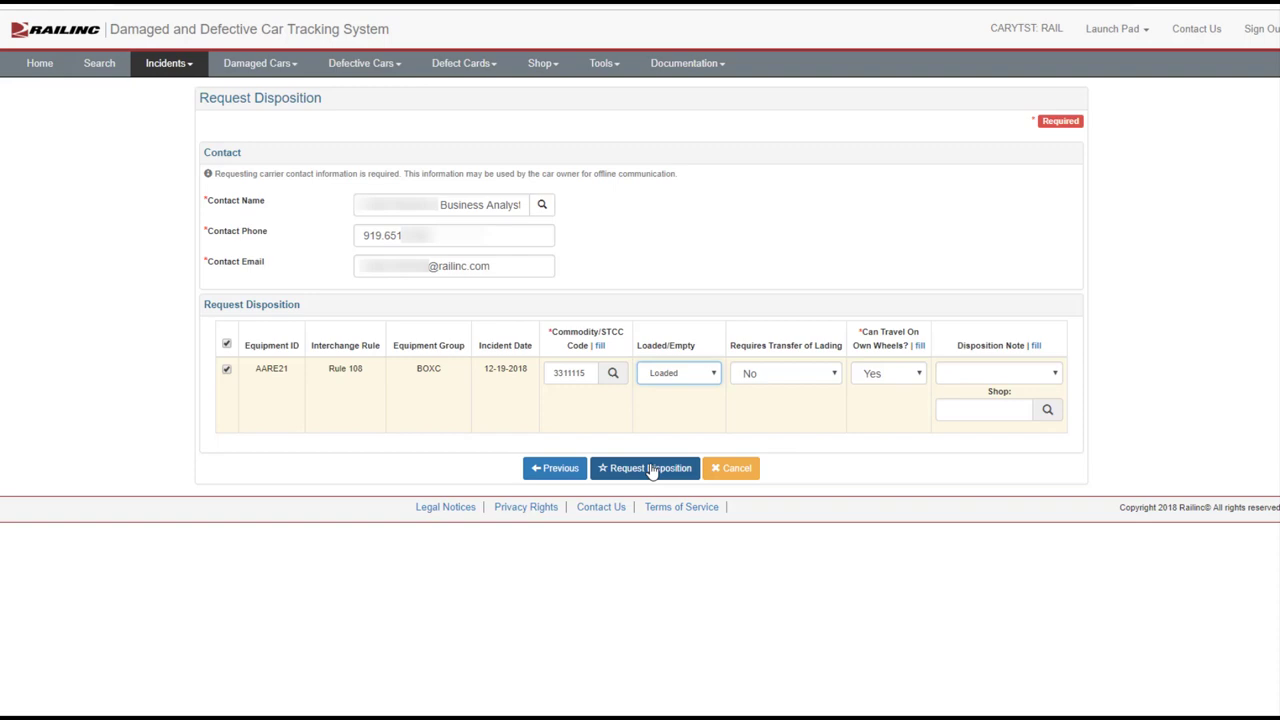
left_click(650, 468)
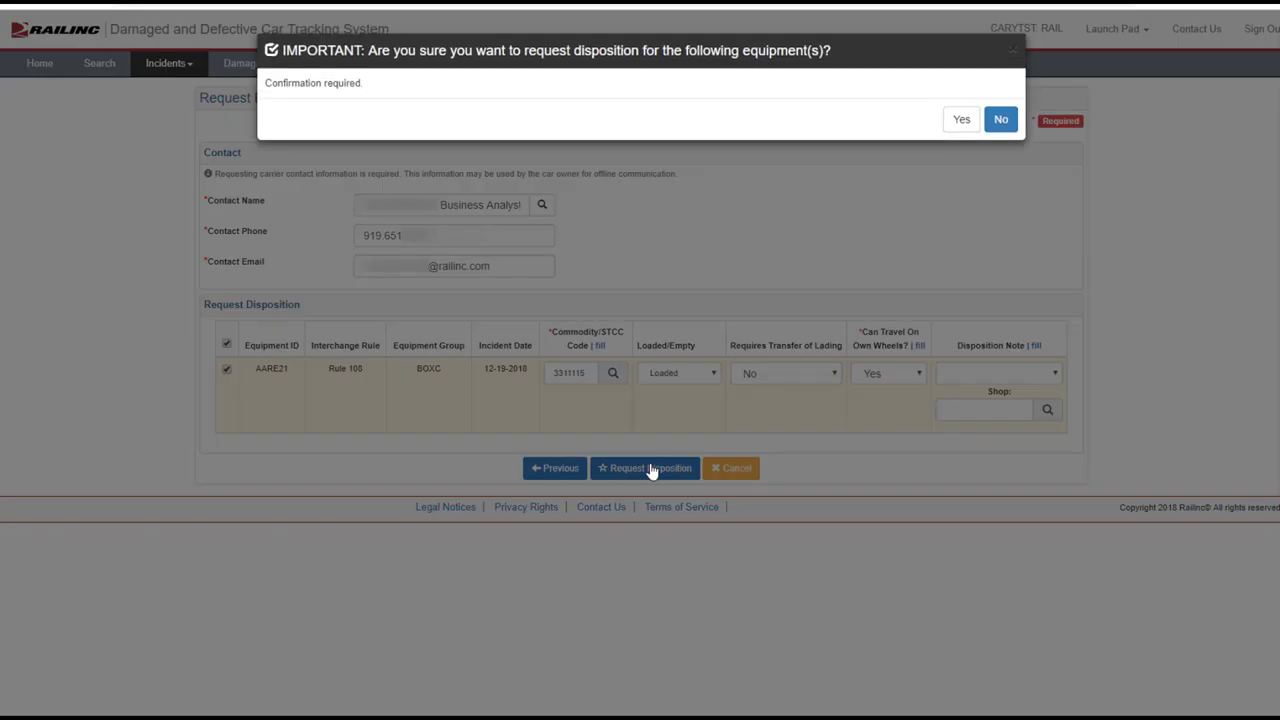
Confirm AARE21's disposition request and go back to the home page
left_click(958, 121)
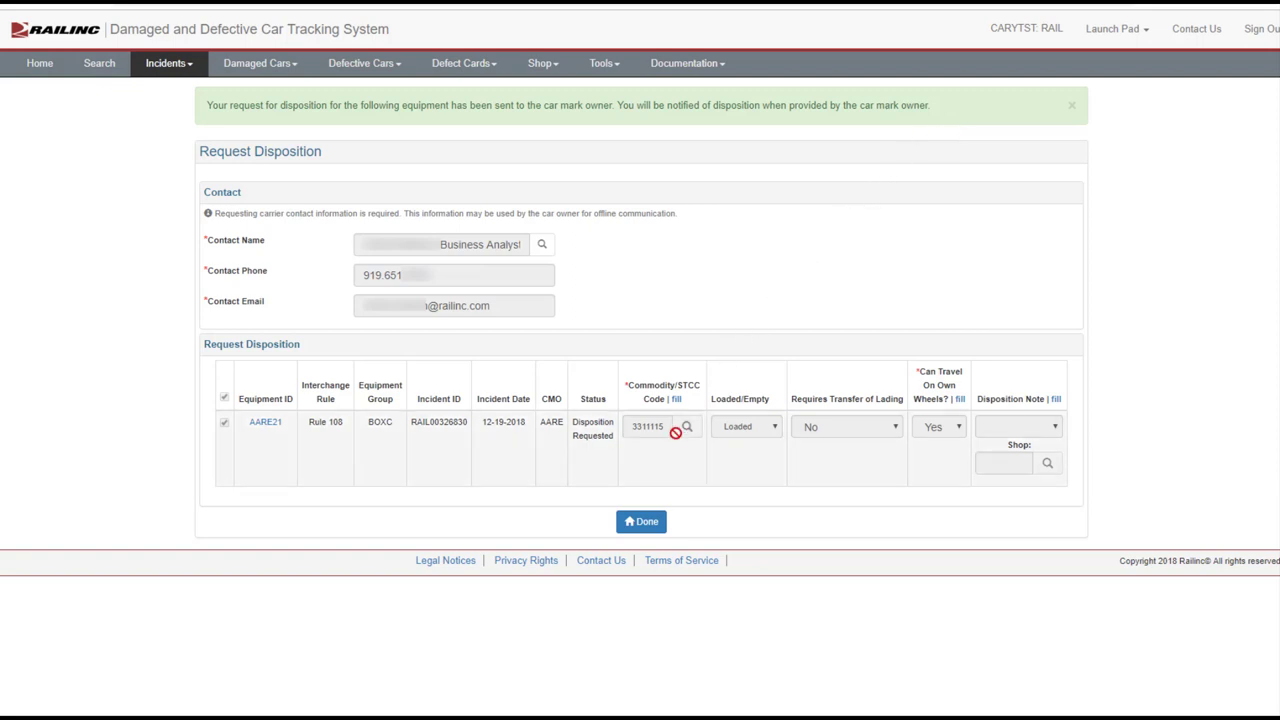
left_click(646, 523)
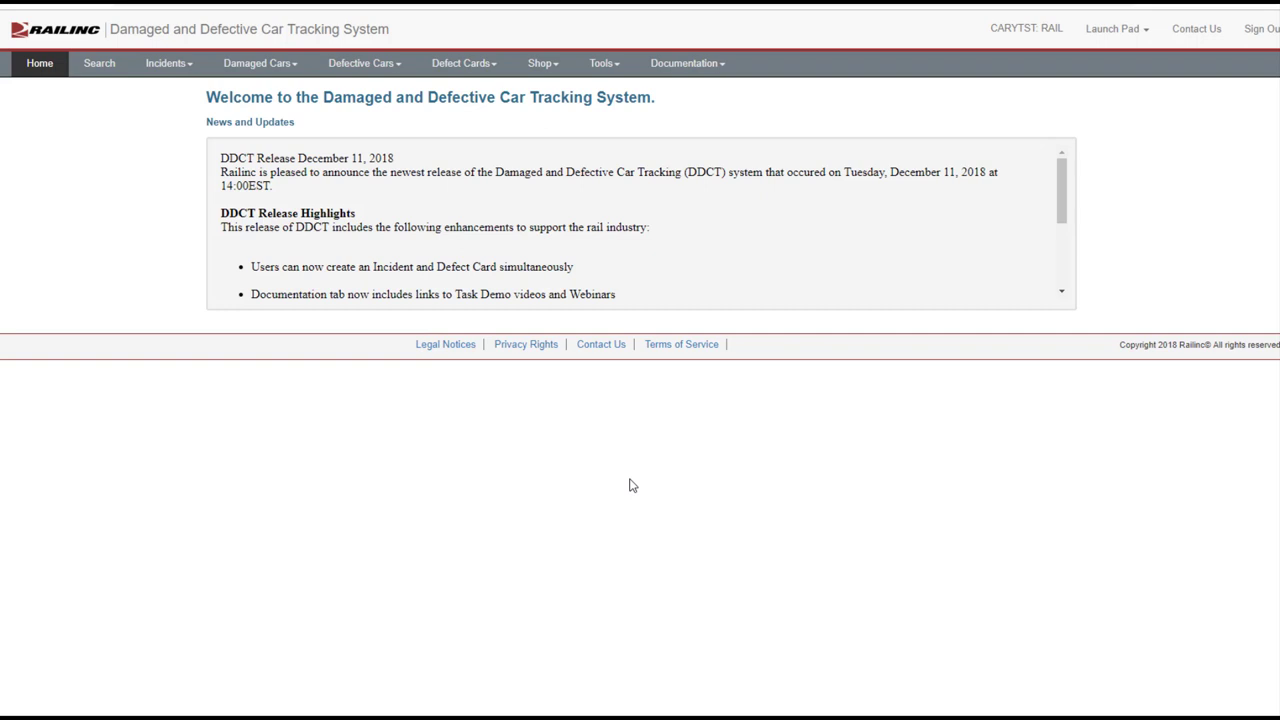
Open AARE21's incident RAIL00322681 from Defective Cars > Provide Disposition
left_click(370, 65)
left_click(371, 111)
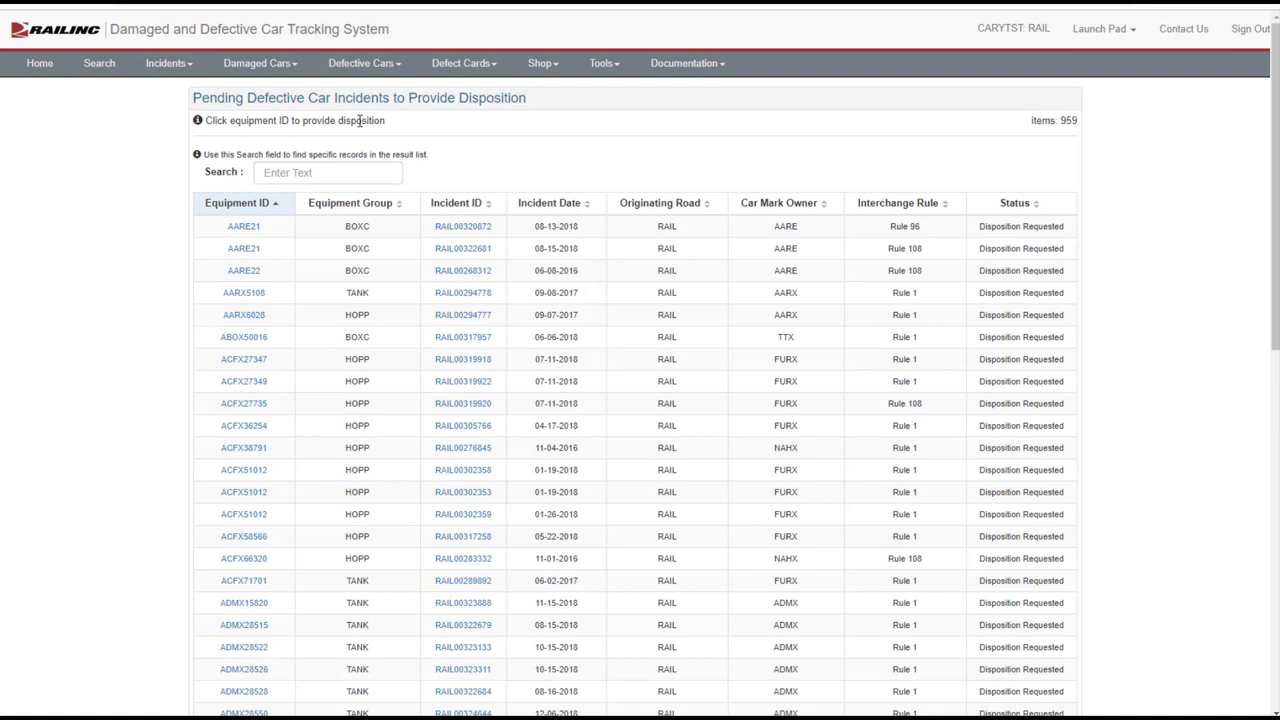
left_click(243, 249)
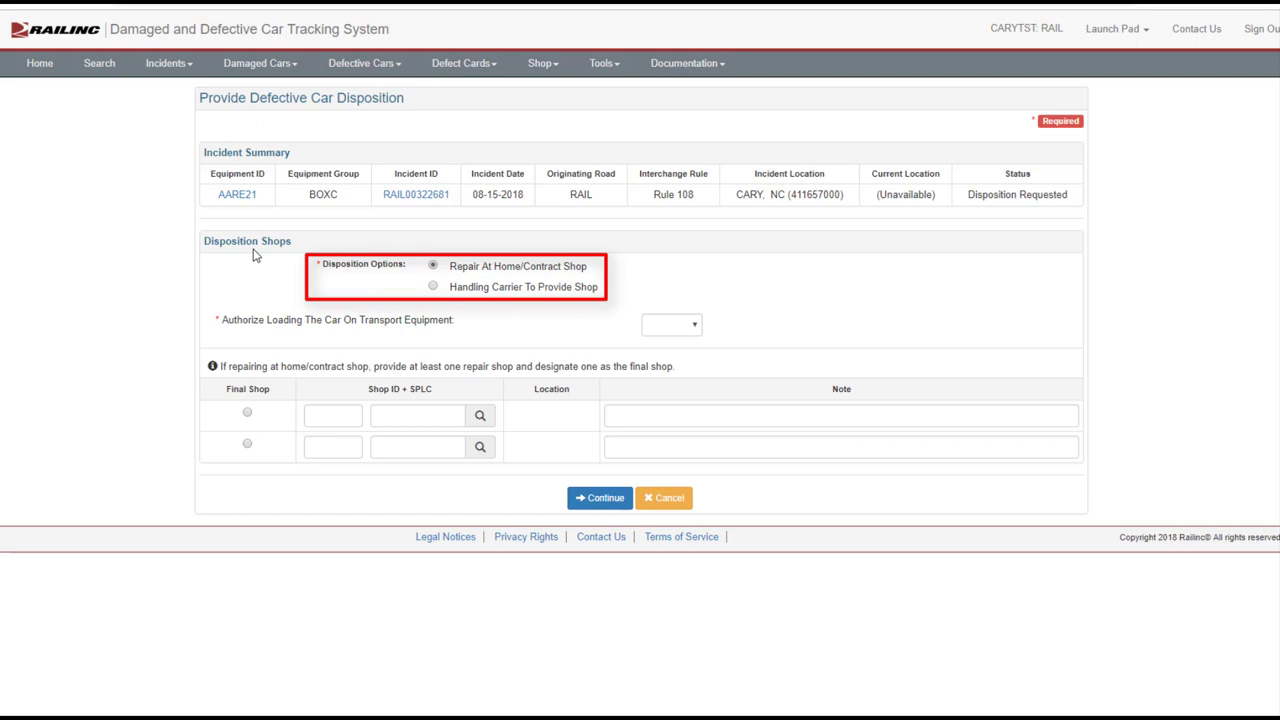
Set Authorize Loading to No and search shops for company RAIL at SPLC 411657000
left_click(689, 327)
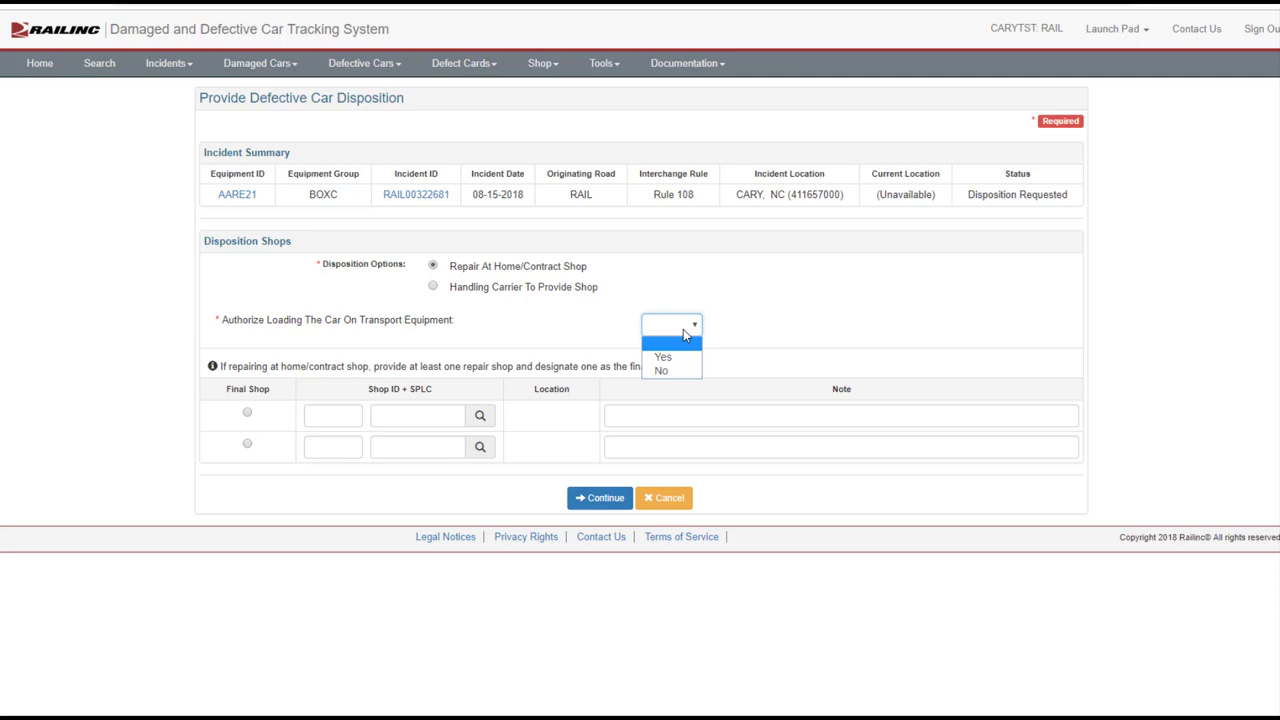
left_click(671, 371)
left_click(484, 418)
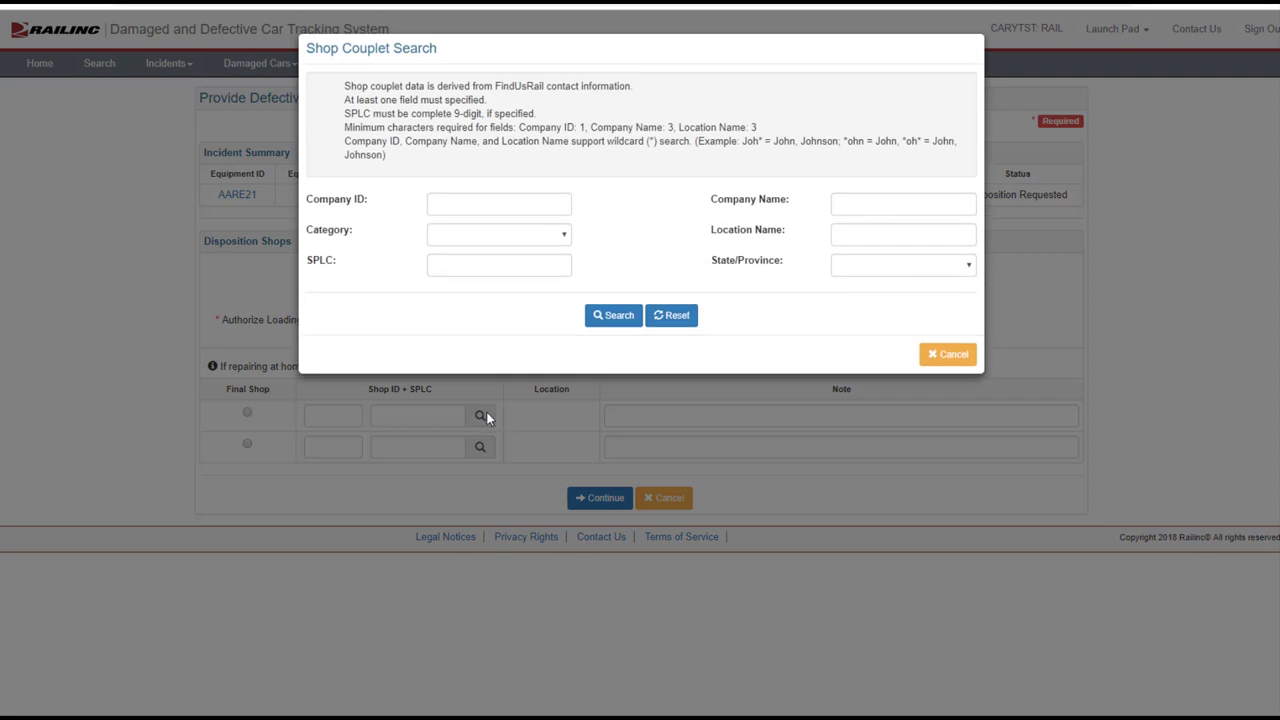
left_click(463, 201)
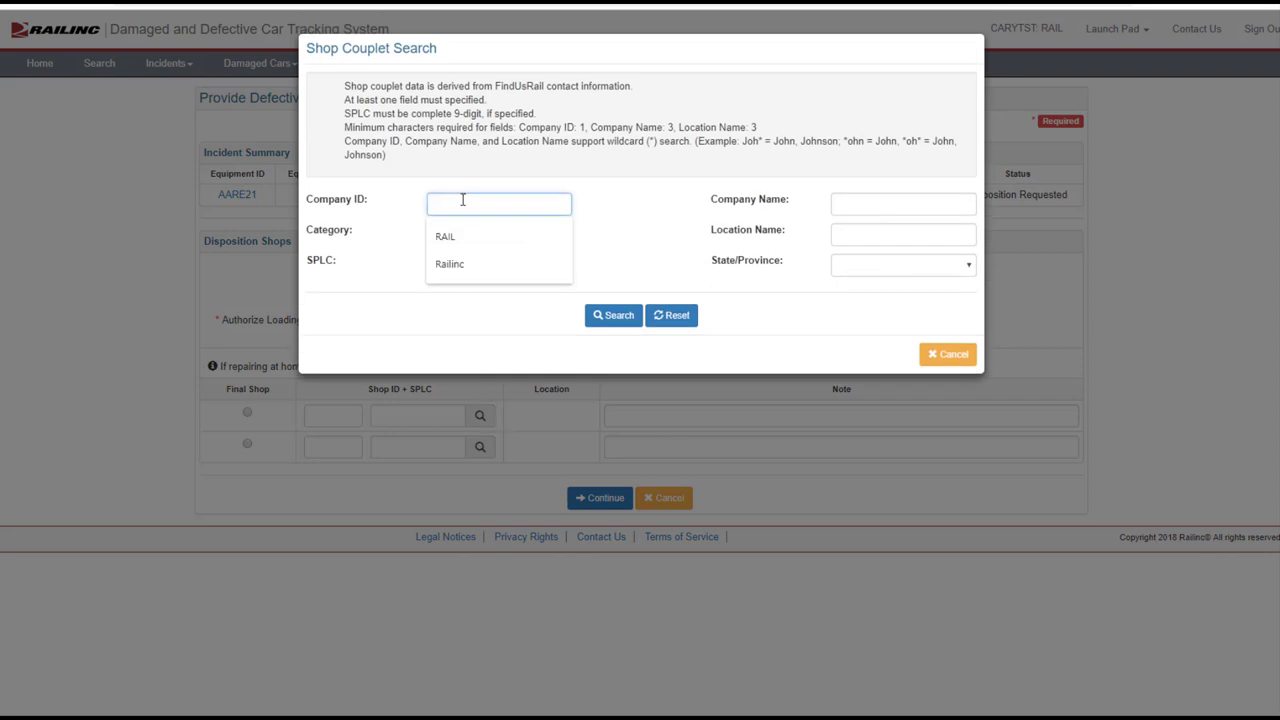
left_click(448, 240)
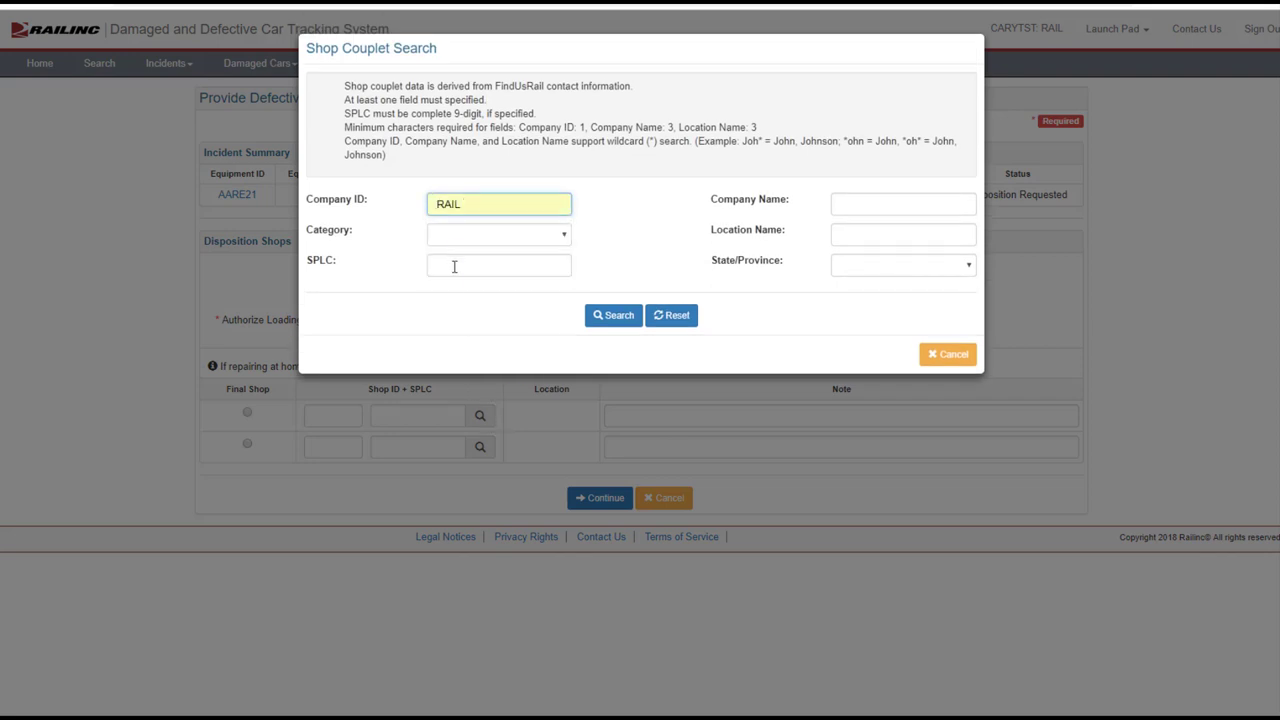
left_click(454, 267)
type("411657000")
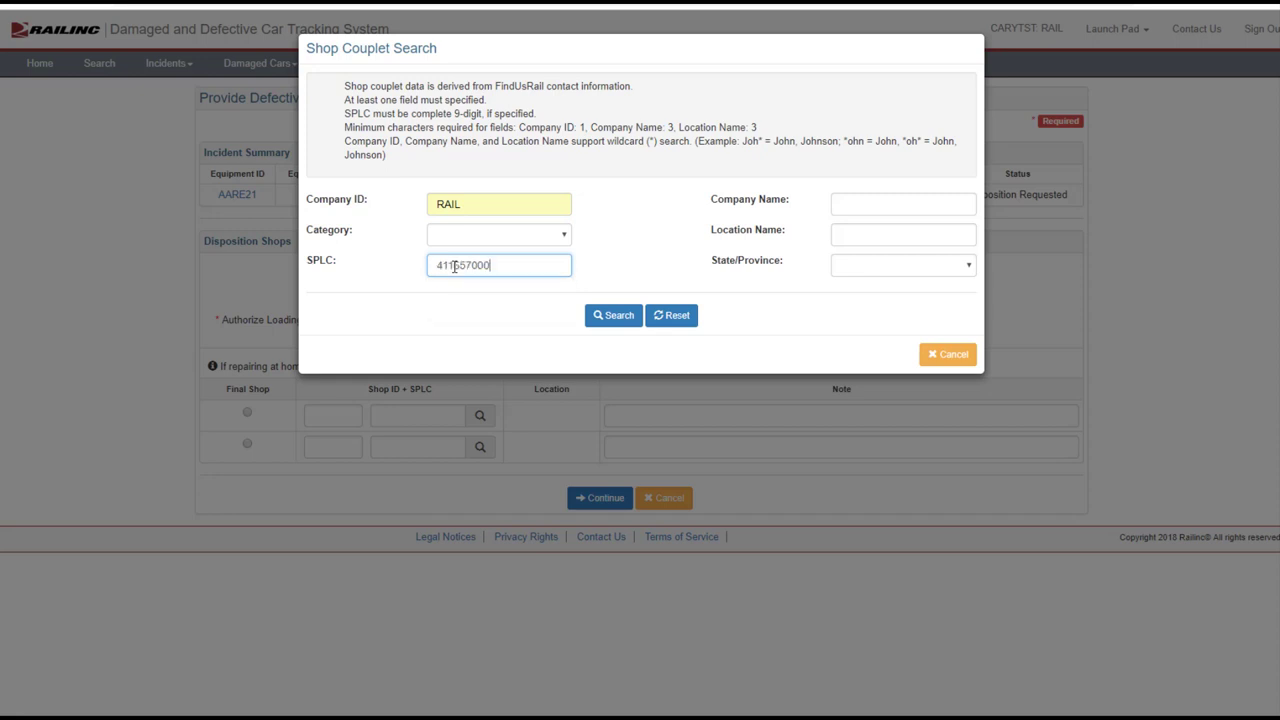
left_click(614, 316)
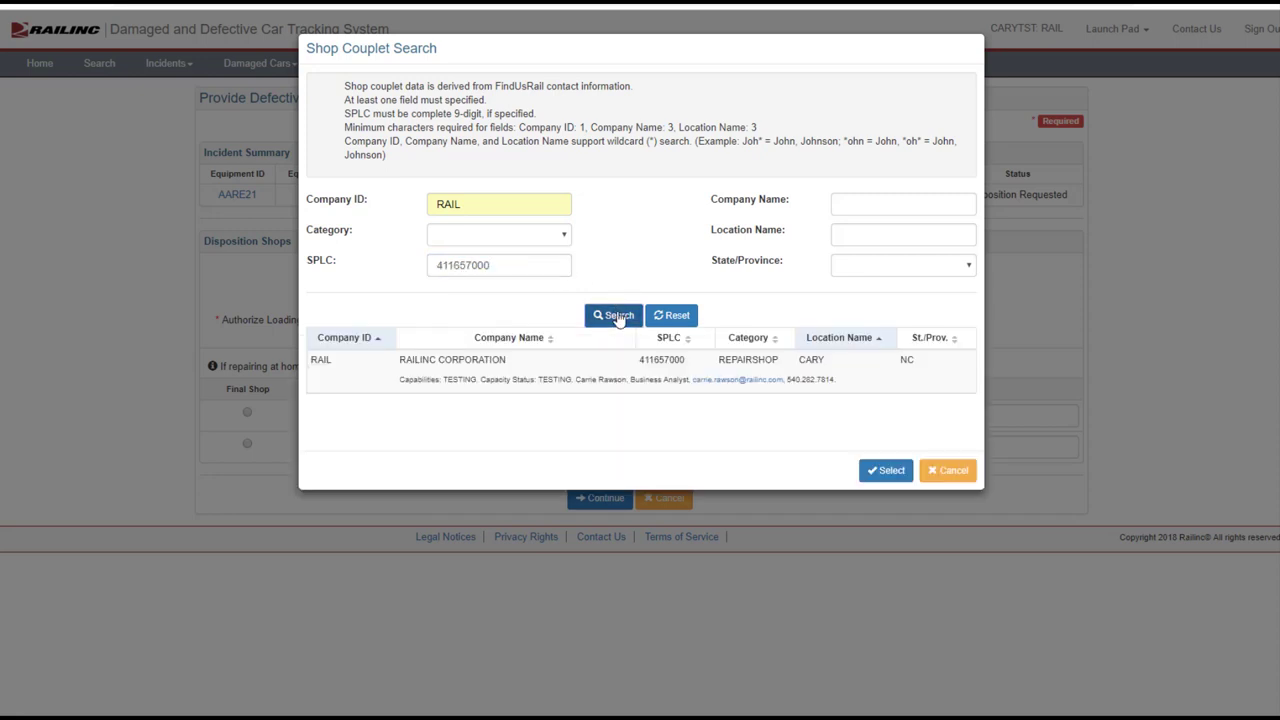
Assign the RAILINC CORPORATION shop in Cary and send the disposition to the owner
left_click(450, 368)
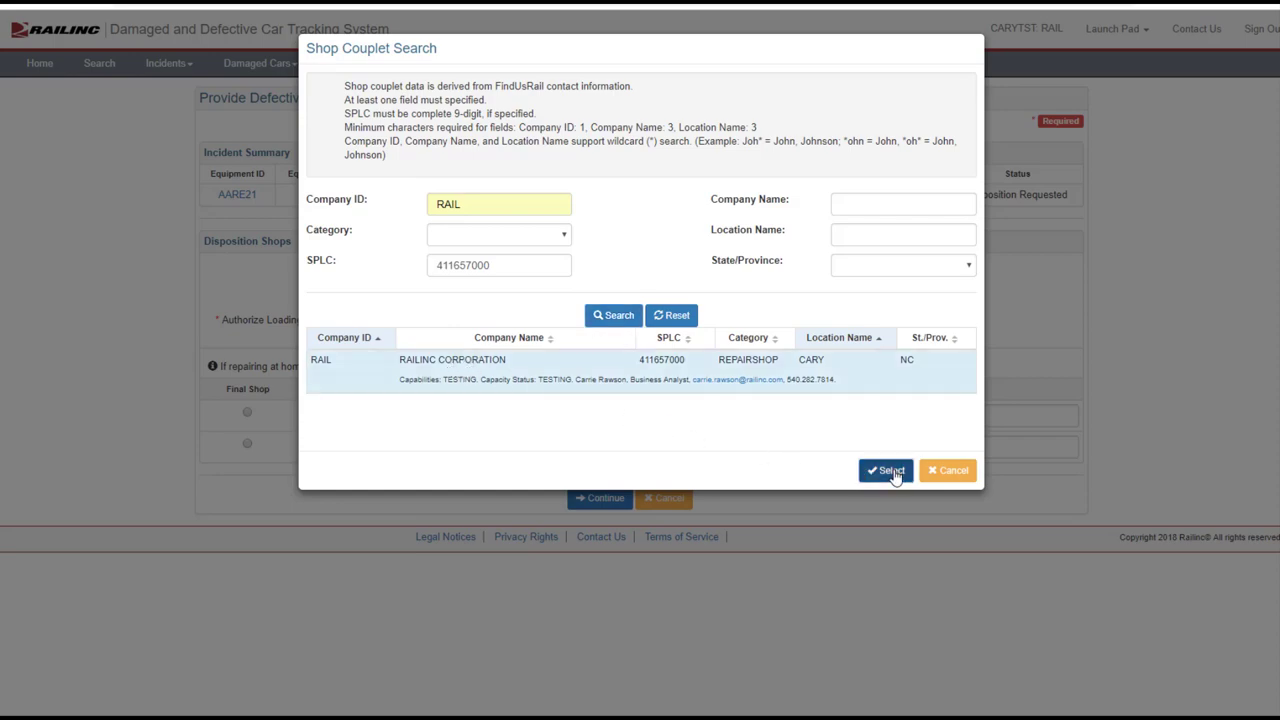
left_click(893, 473)
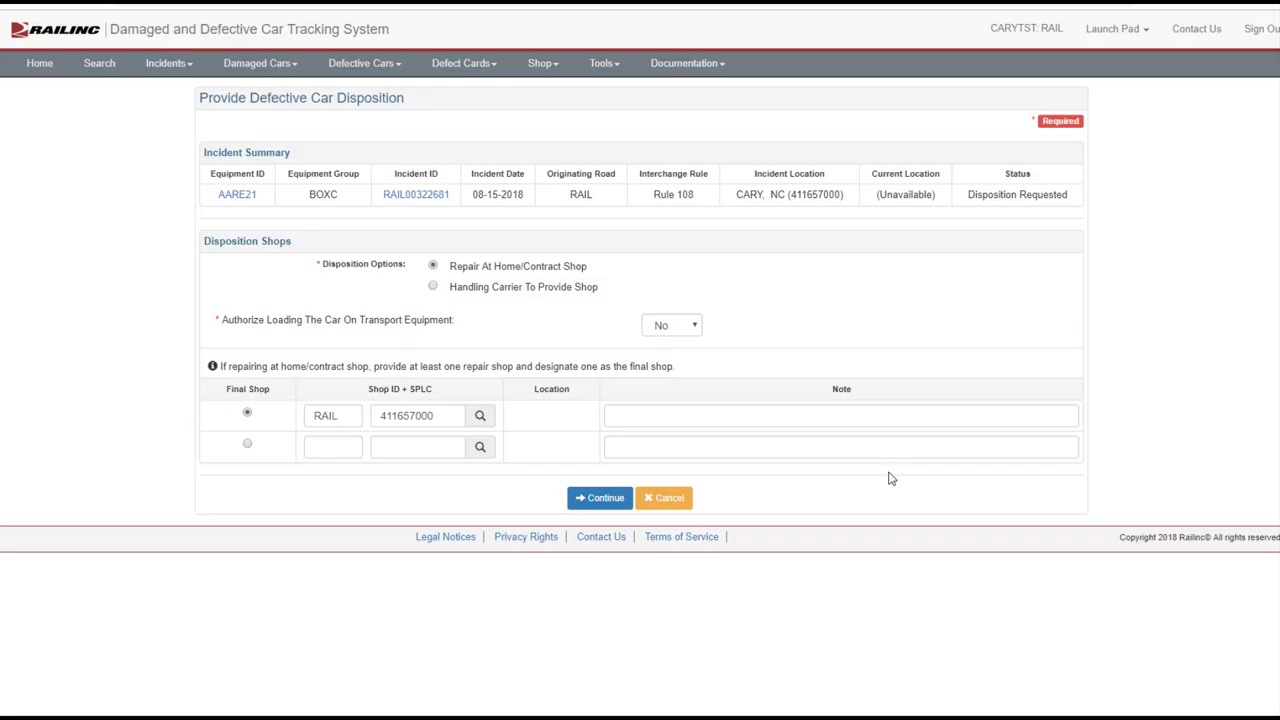
left_click(605, 498)
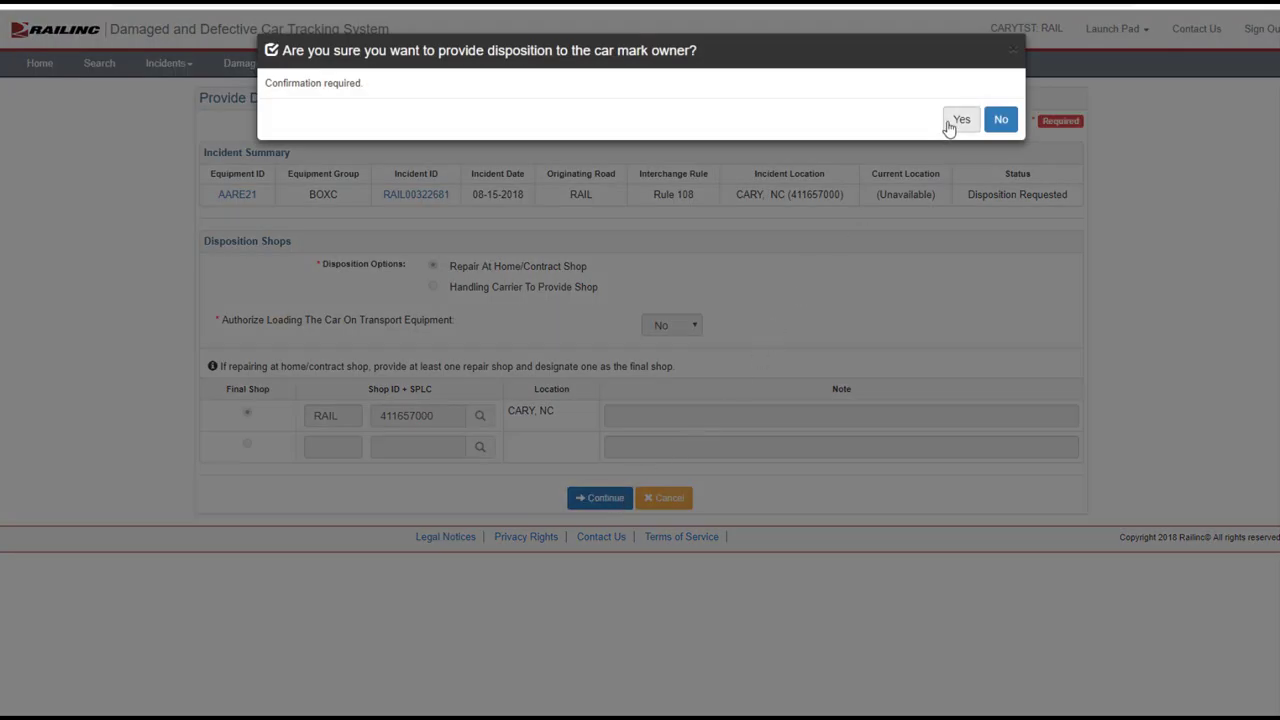
left_click(957, 120)
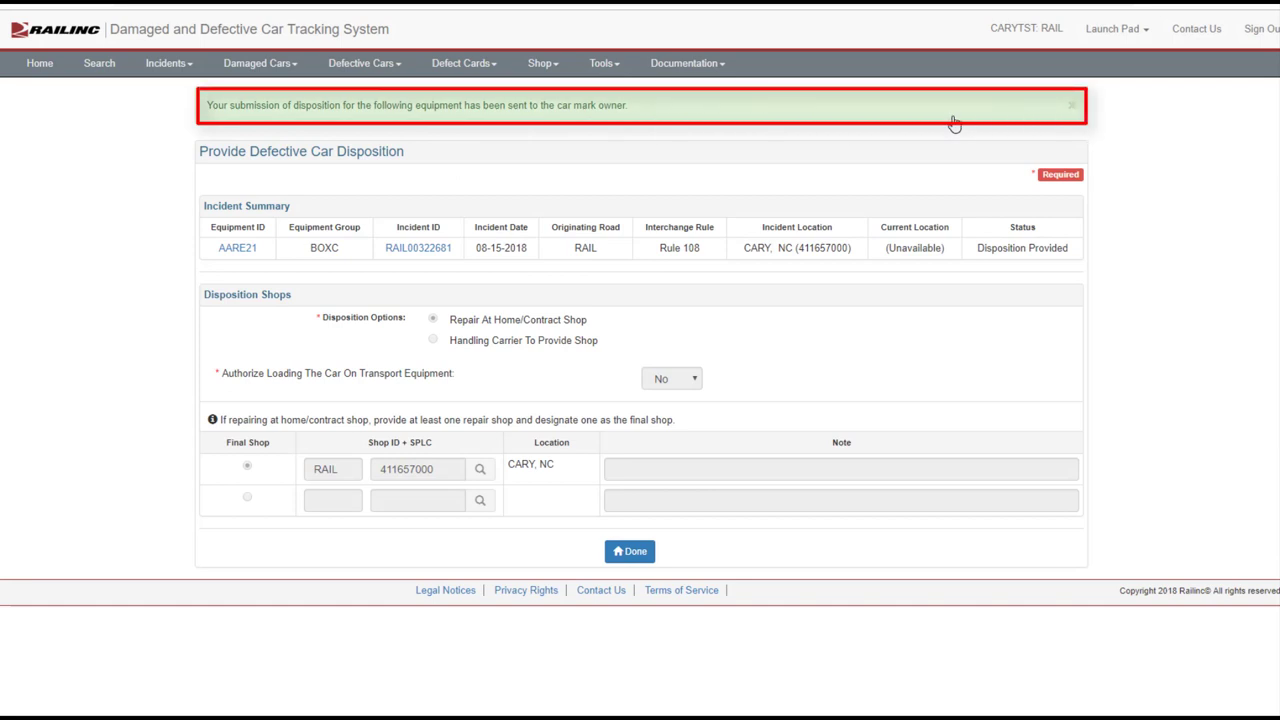
Finish the provided disposition and return to the home page
left_click(621, 553)
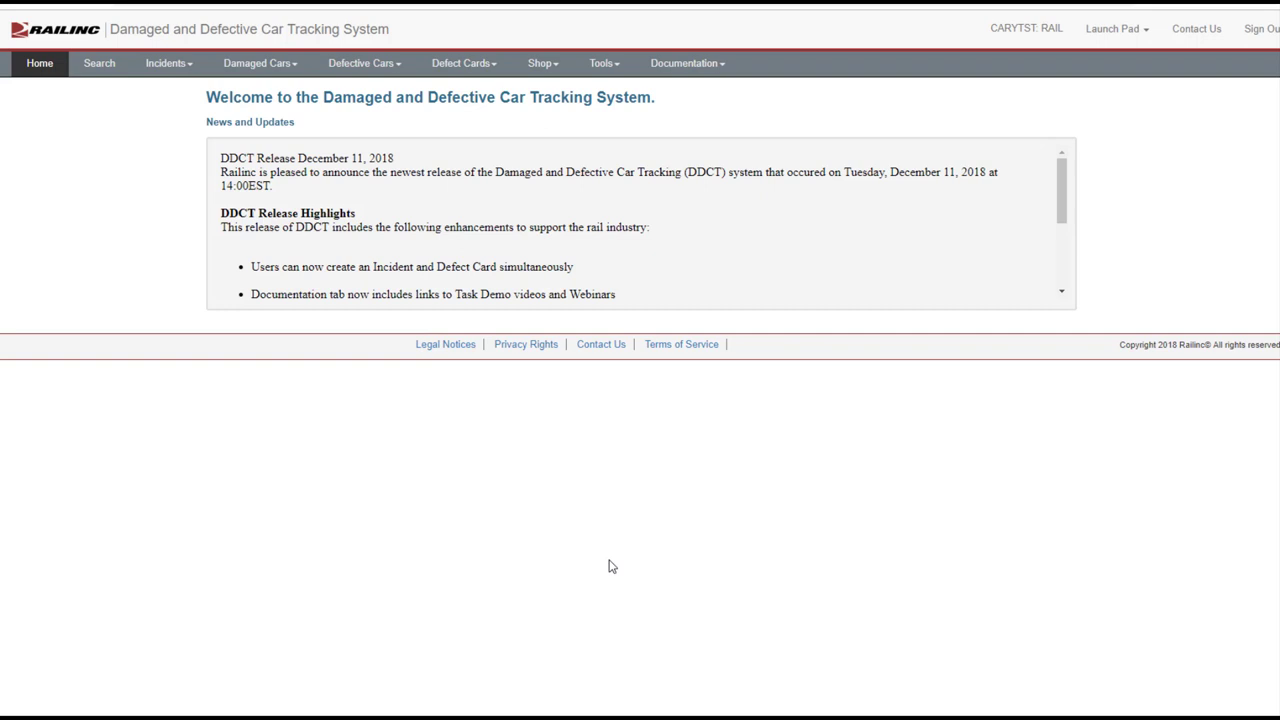
Start a new defect card for equipment Rail23
left_click(490, 65)
left_click(487, 93)
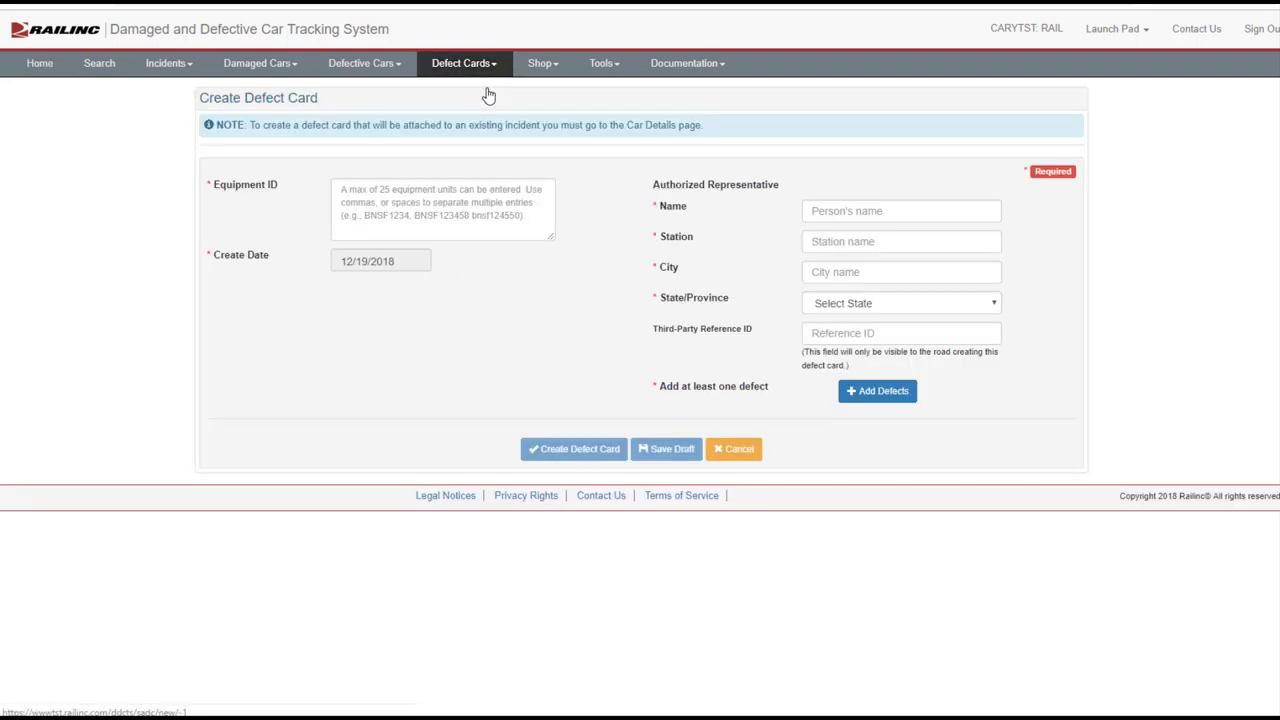
left_click(431, 192)
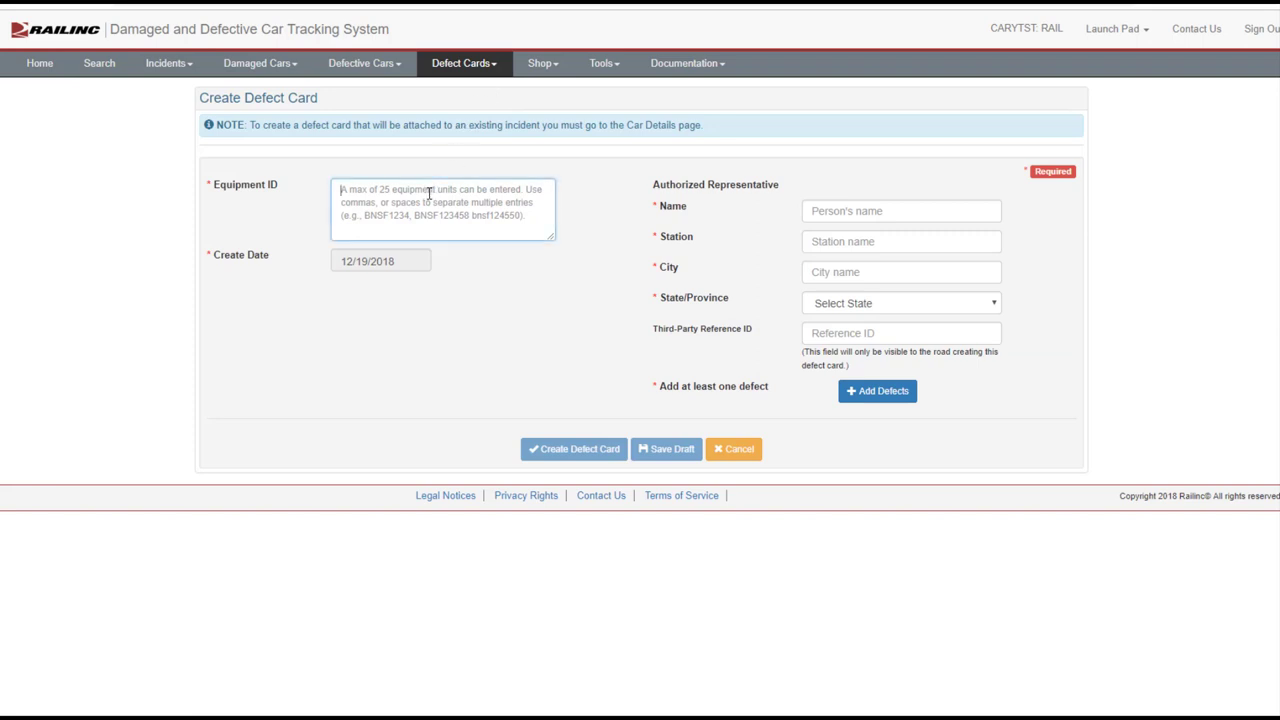
type("Rail")
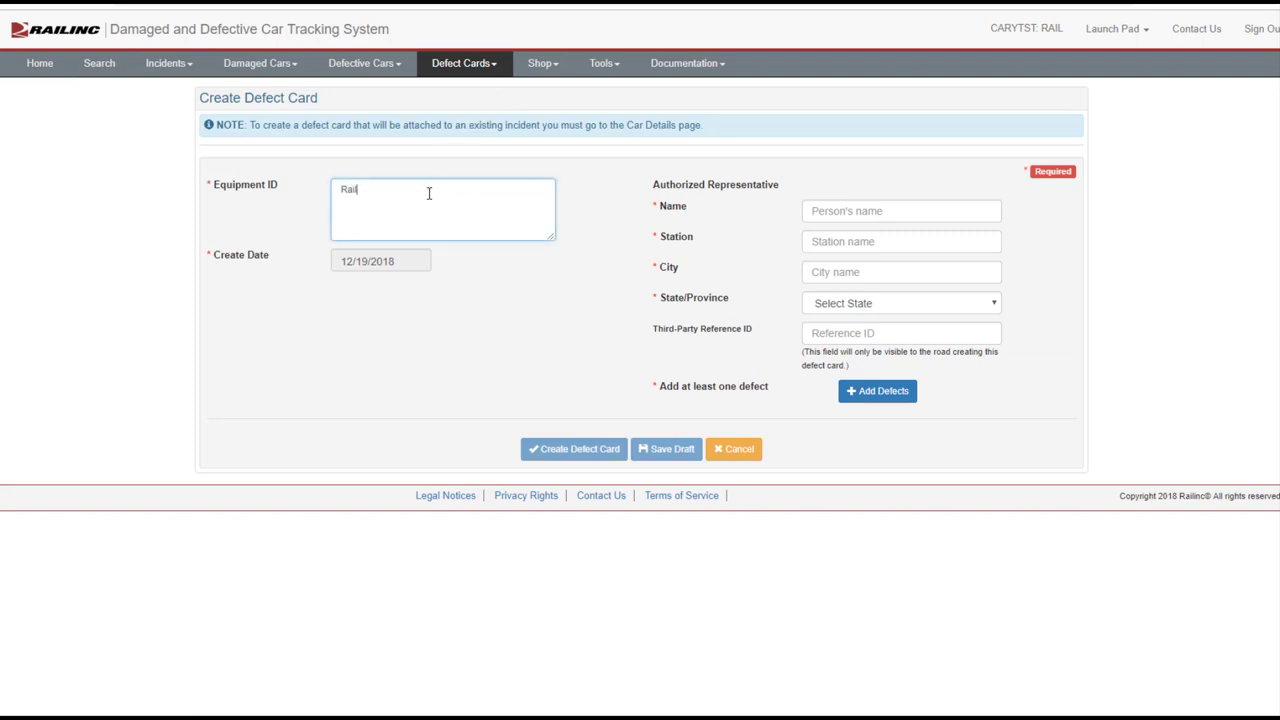
type("23")
Enter the representative's name, station Cary, city Cary, and state NC - North Carolina
left_click(817, 211)
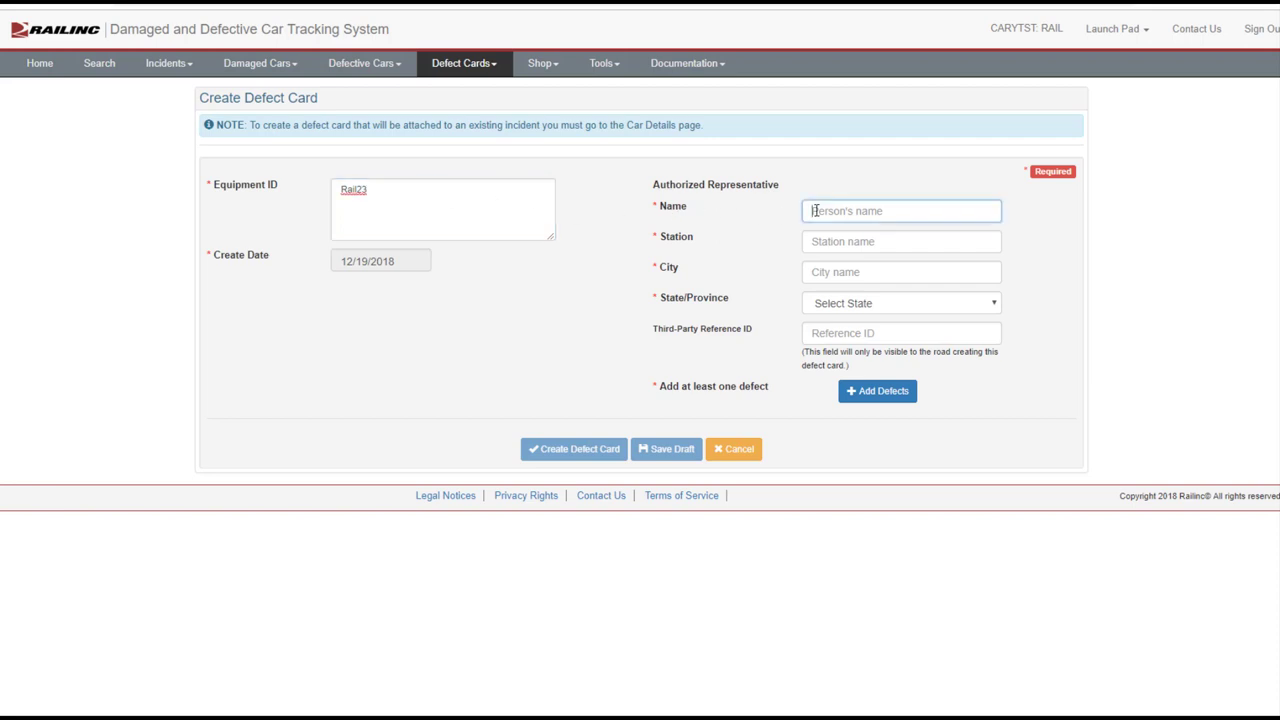
type("J")
type("Henry")
key("Tab")
type("Cary")
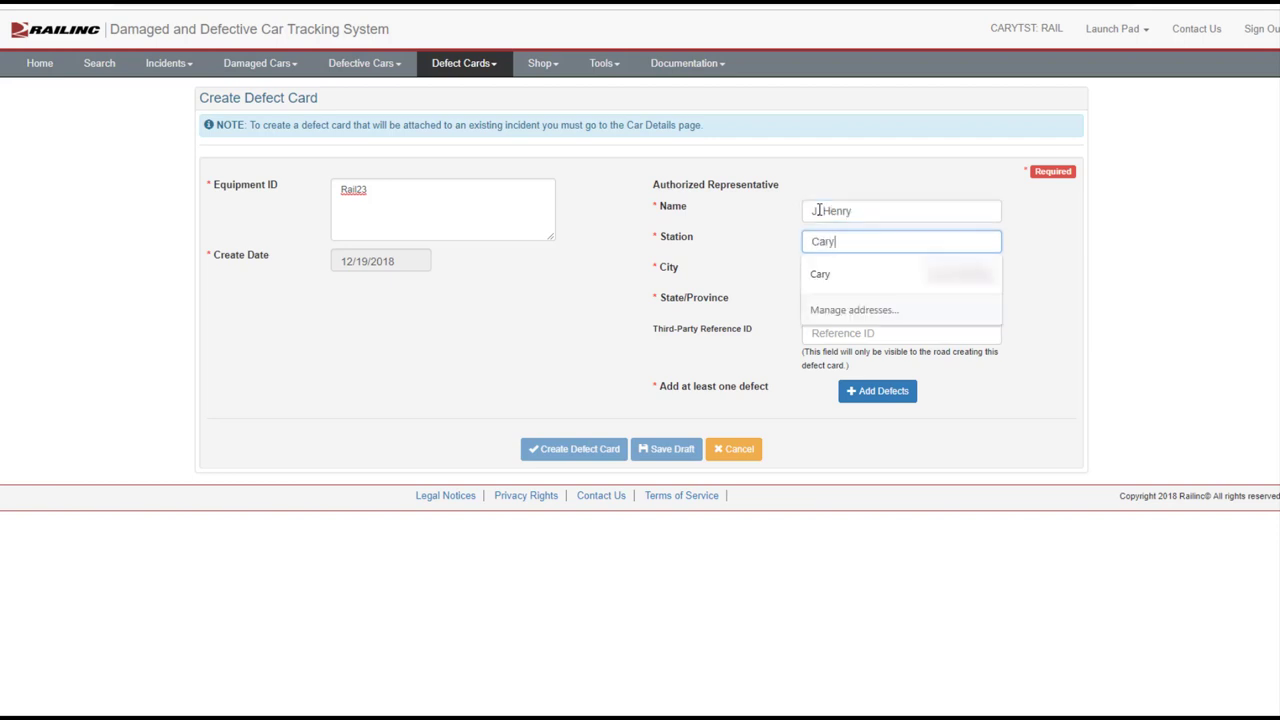
key("Tab")
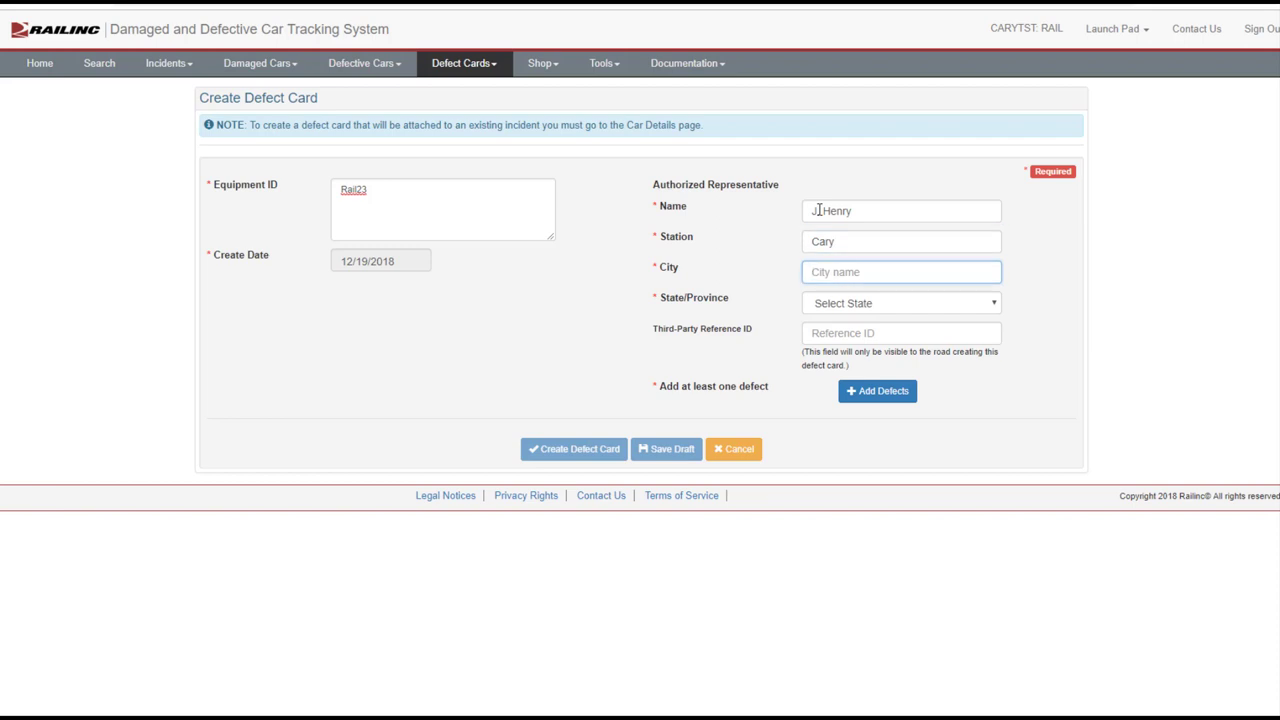
type("Cary")
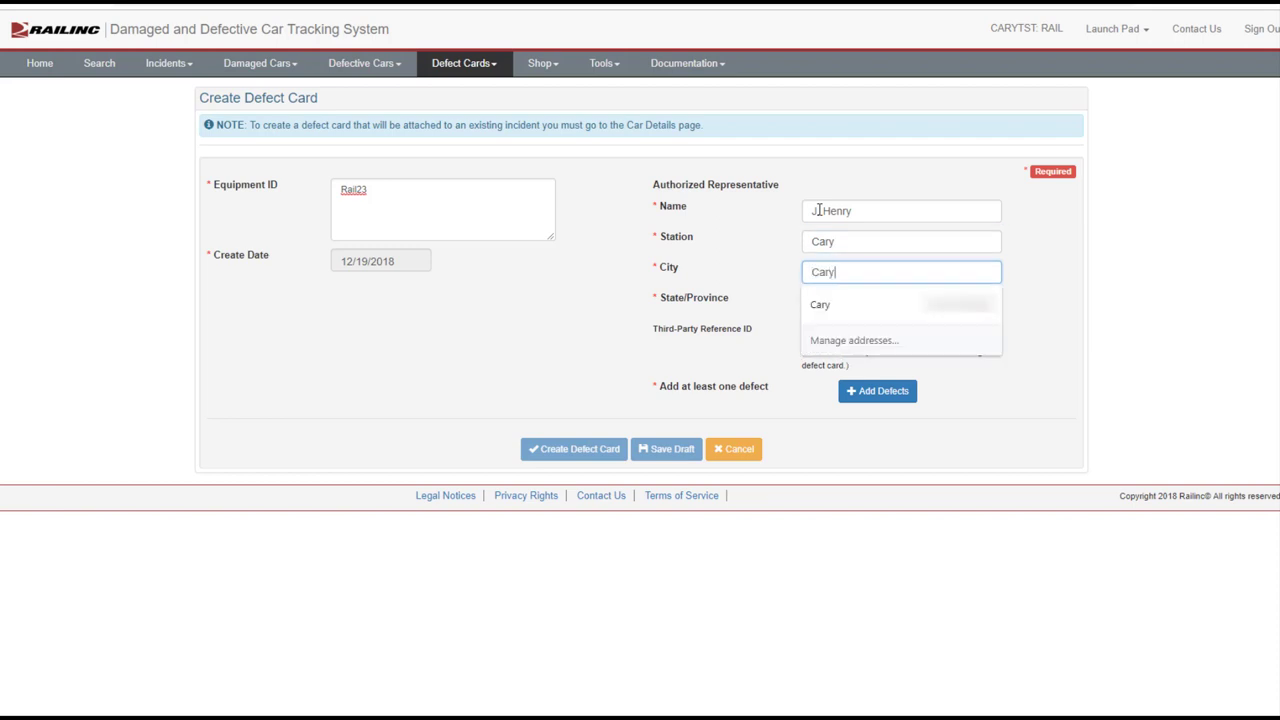
key("Tab")
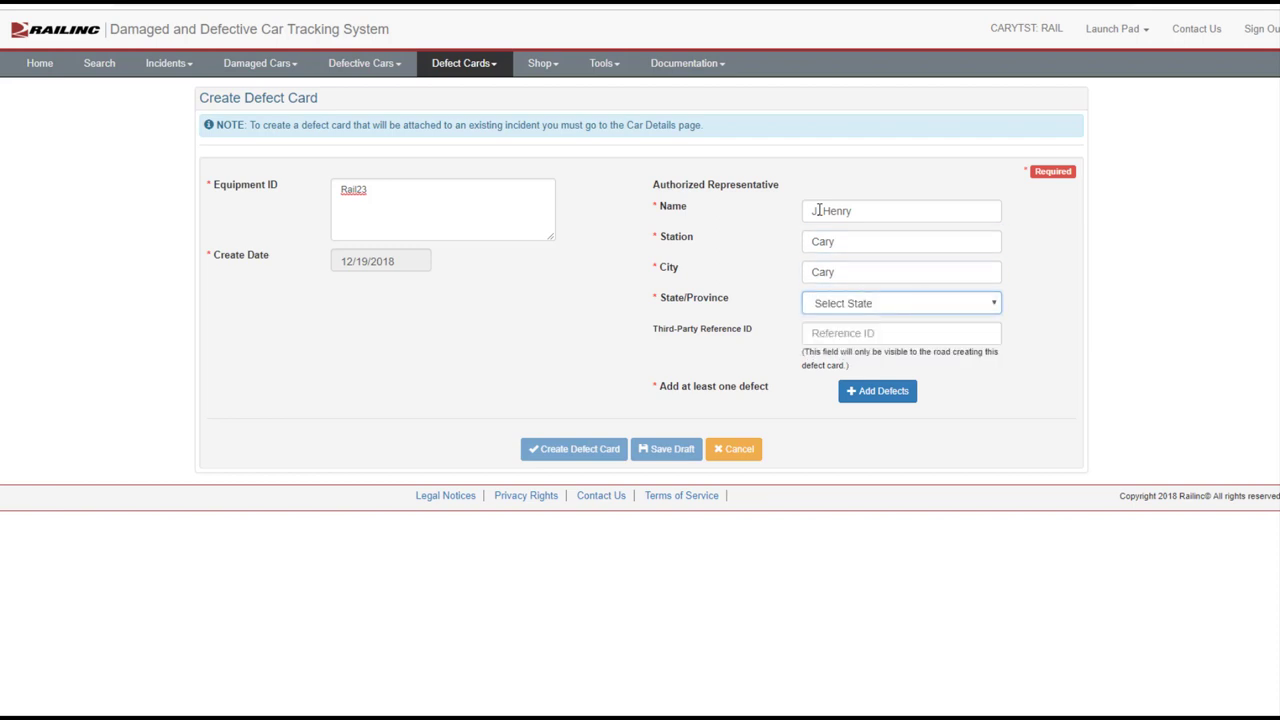
key("n")
key("n")
key("n")
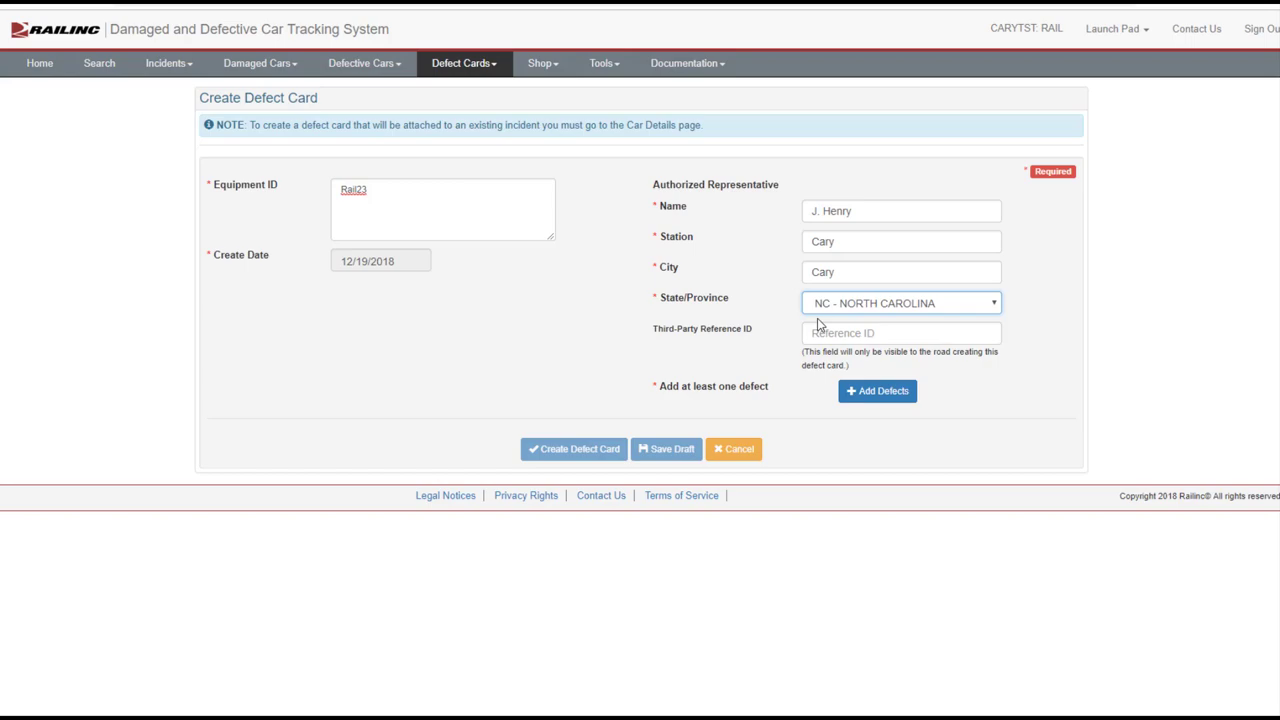
Add and save a Bent coupler defect on the card
left_click(860, 392)
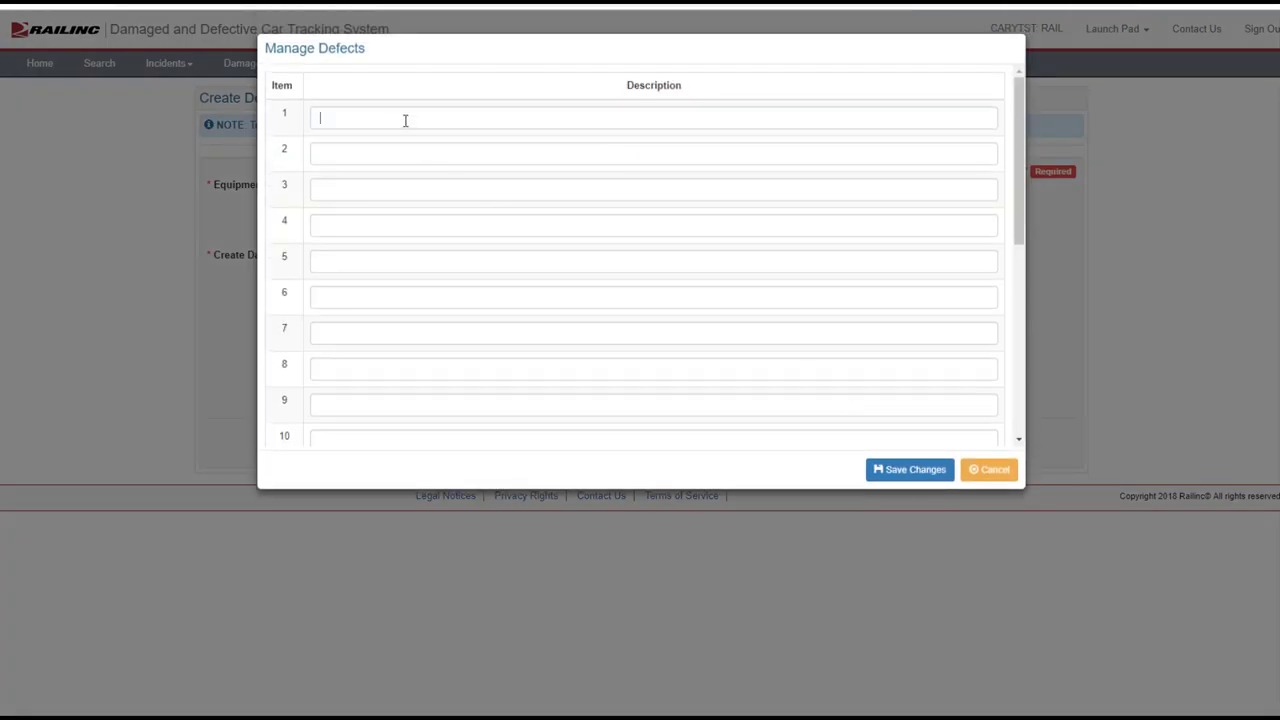
left_click(405, 120)
type("1.\tBent coupler")
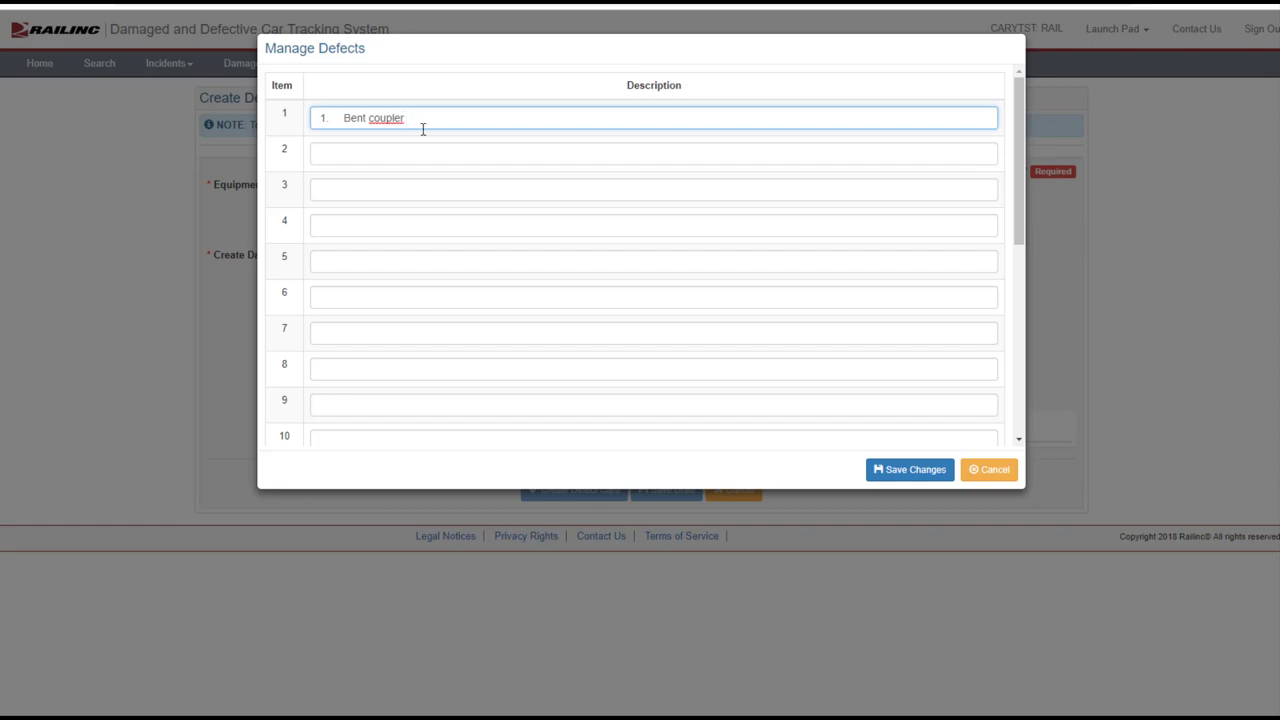
left_click(924, 469)
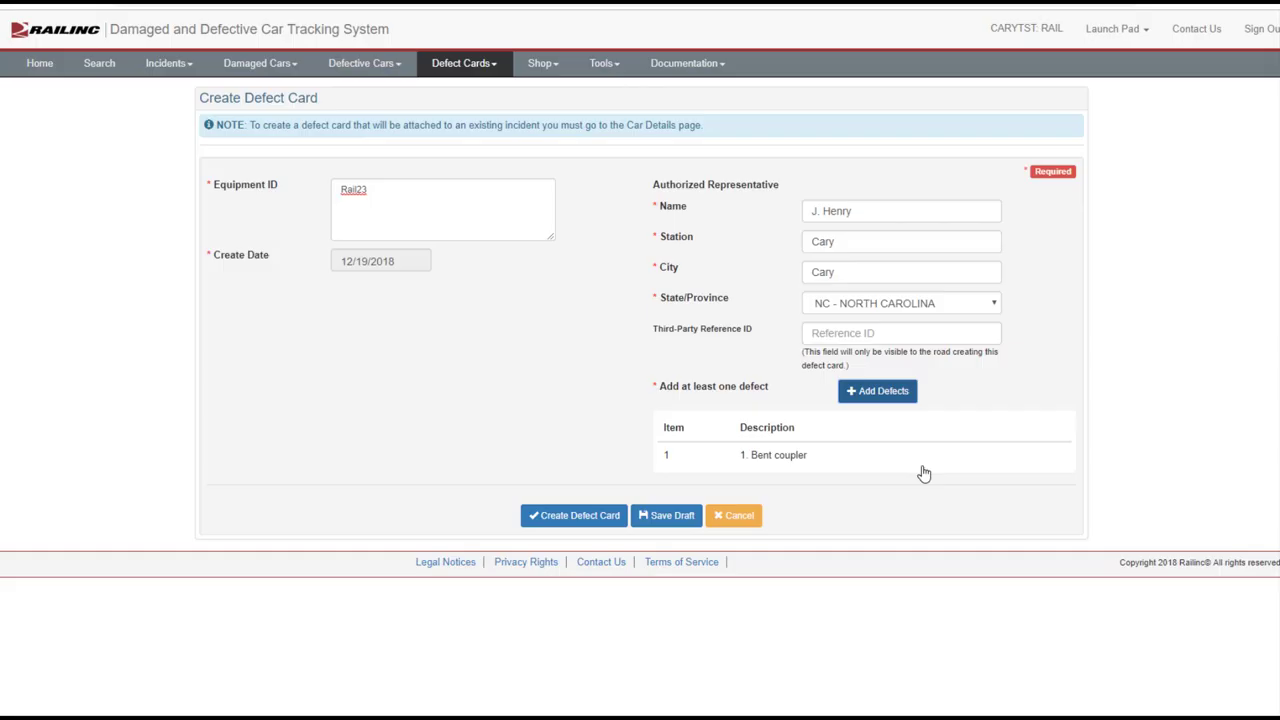
Create the defect card for RAIL23 and confirm it as final
left_click(592, 520)
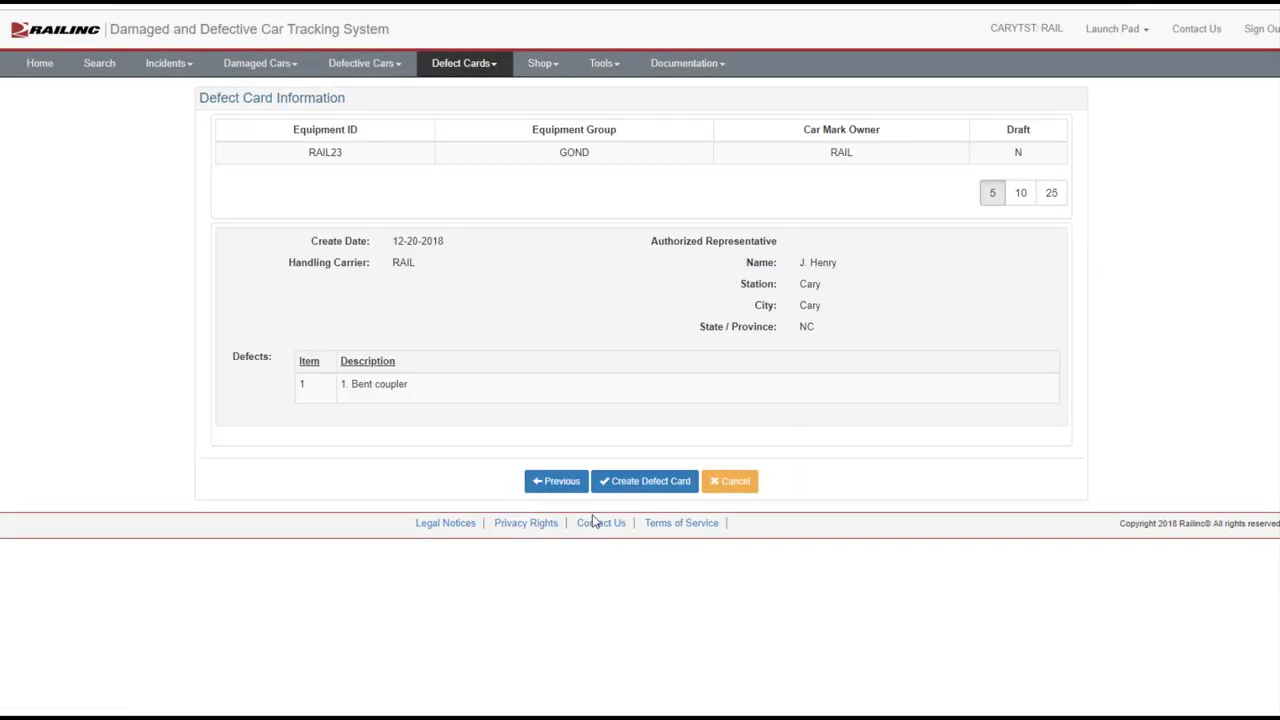
left_click(645, 486)
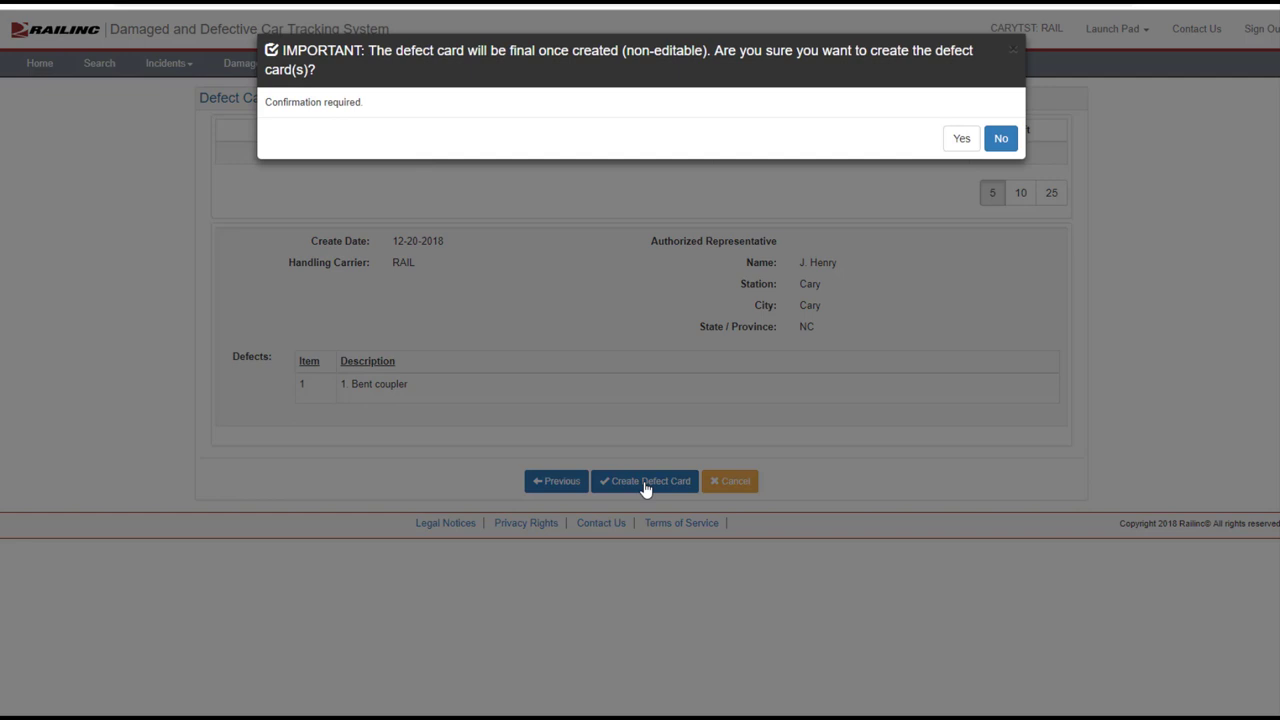
left_click(960, 140)
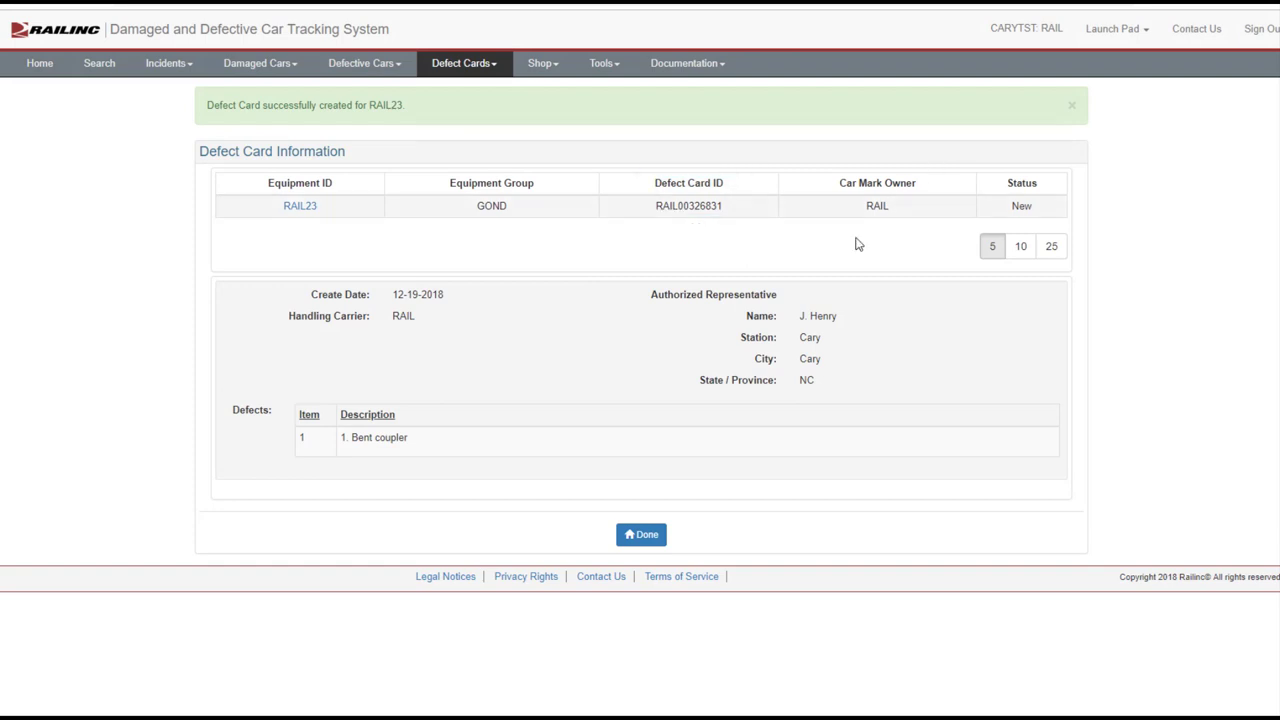
Return home, open the incident search form and change the From Date to 07-25-2018
left_click(648, 537)
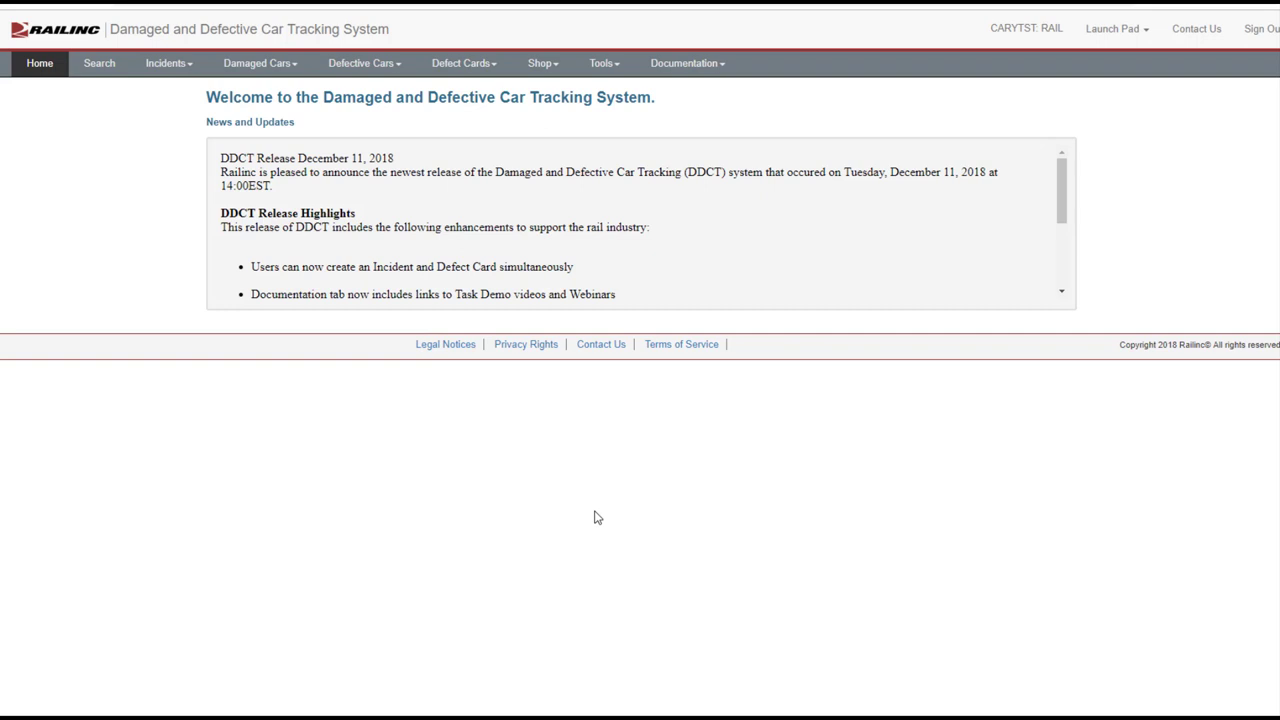
left_click(98, 64)
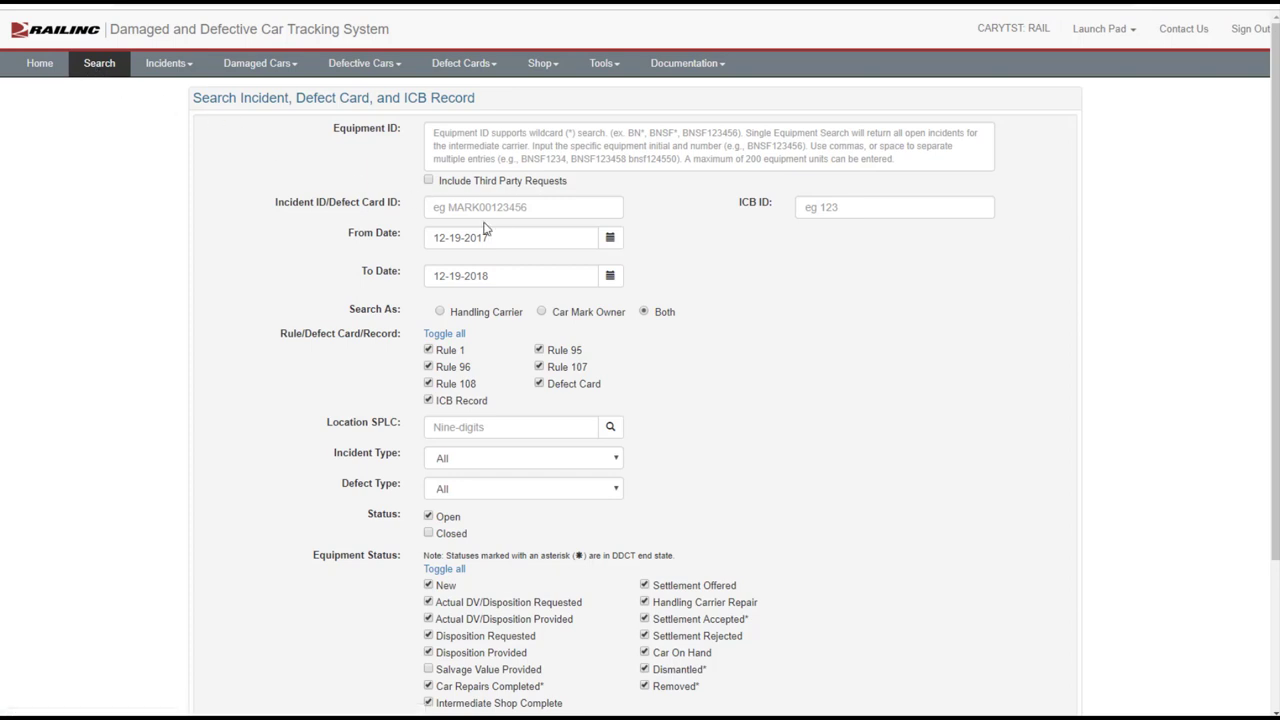
left_click_drag(506, 237, 418, 232)
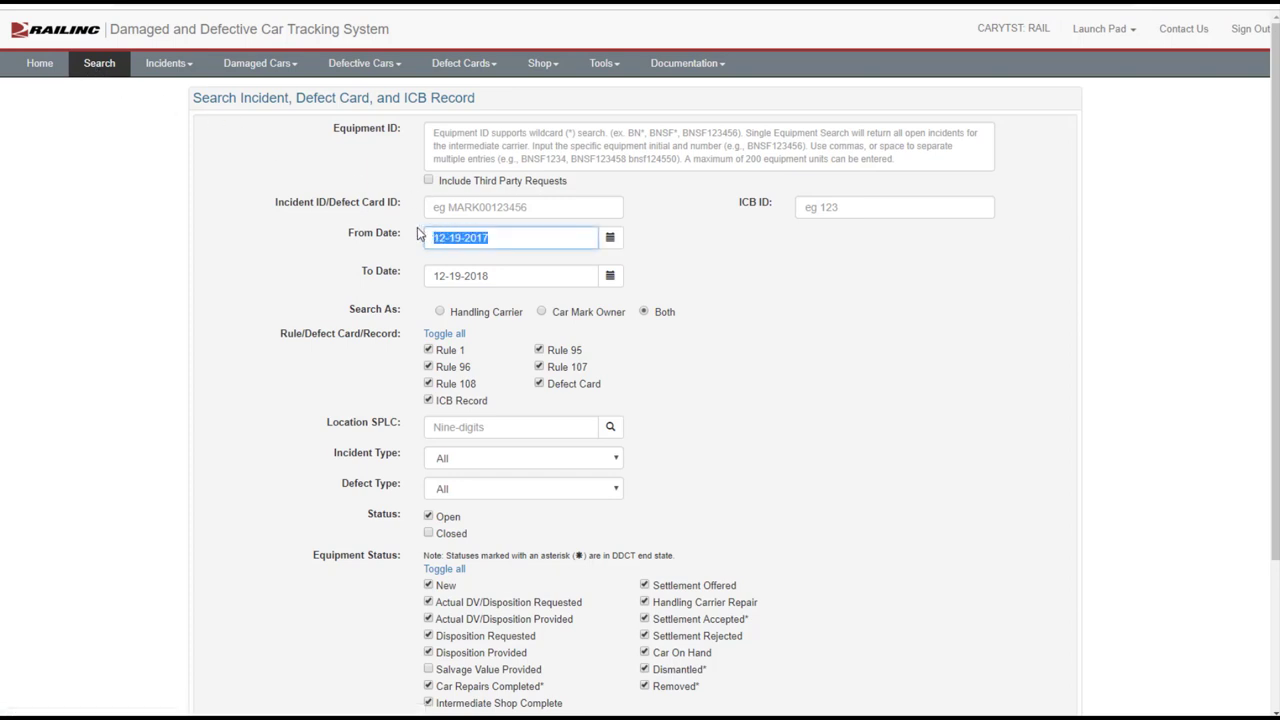
type("07-25-2018")
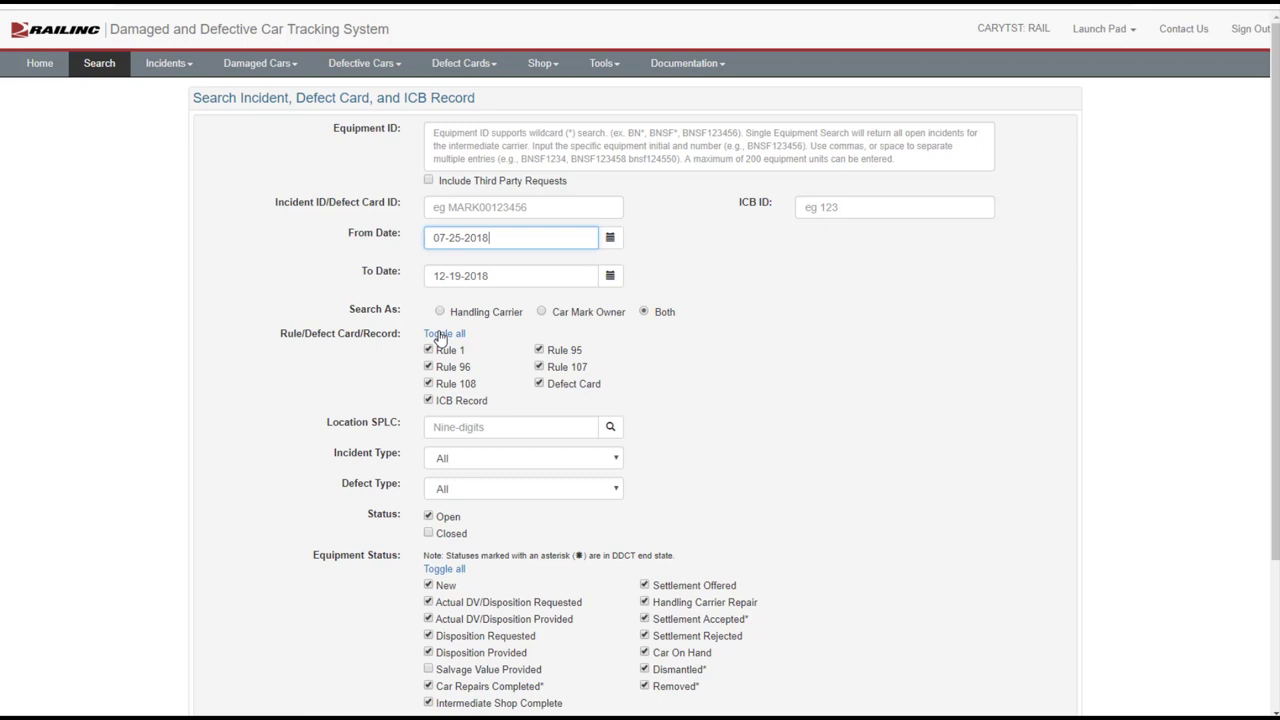
Limit the search filters to Rule 108 only, with defect type C - Clean-out
left_click(441, 336)
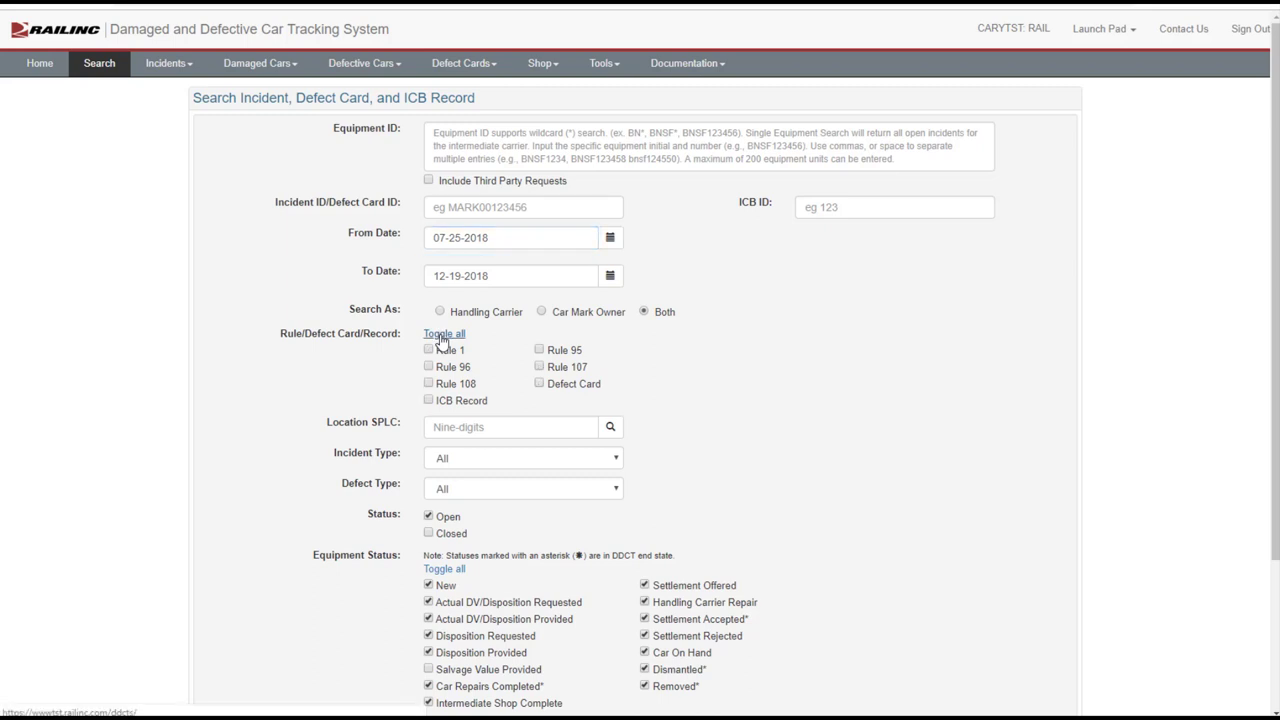
left_click(429, 385)
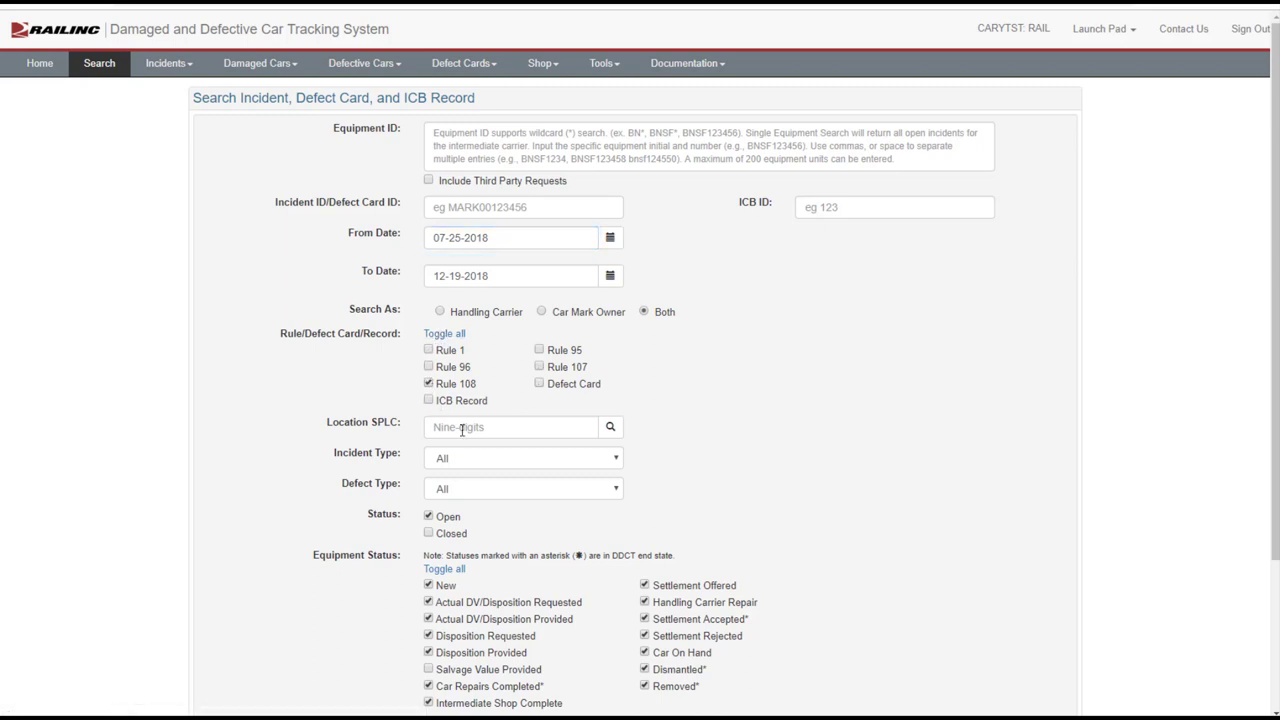
left_click(505, 488)
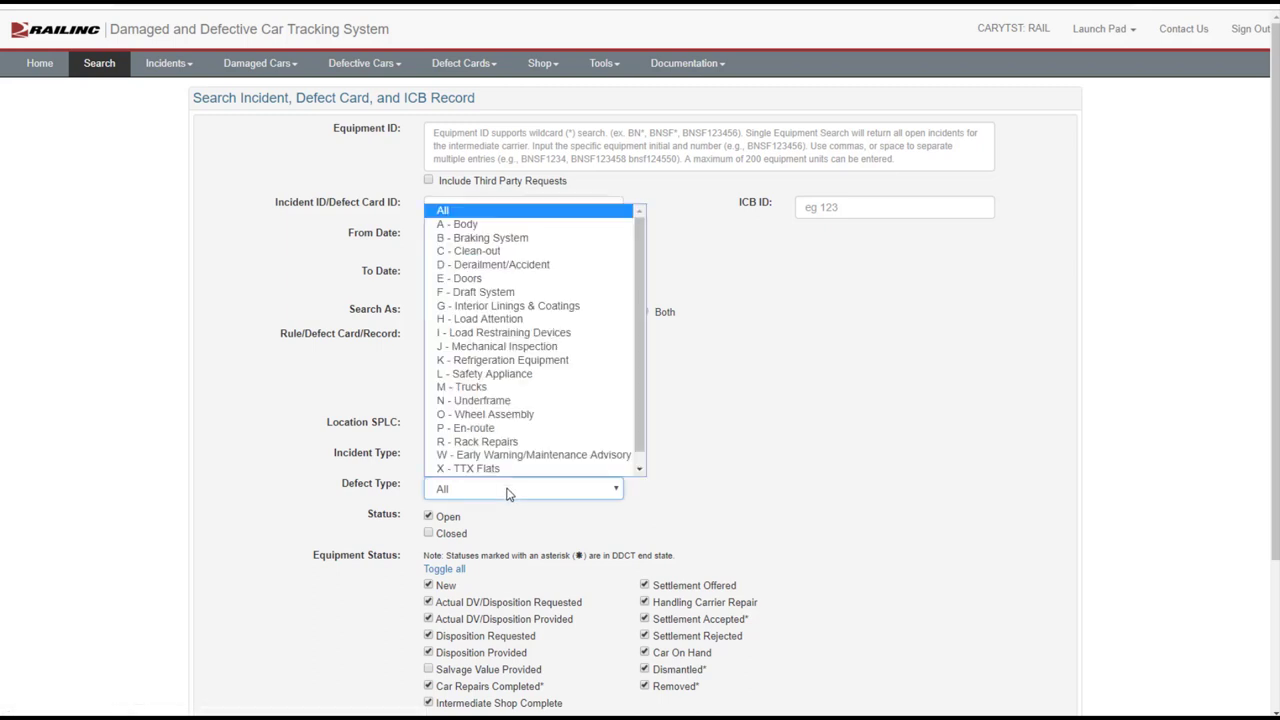
left_click(472, 252)
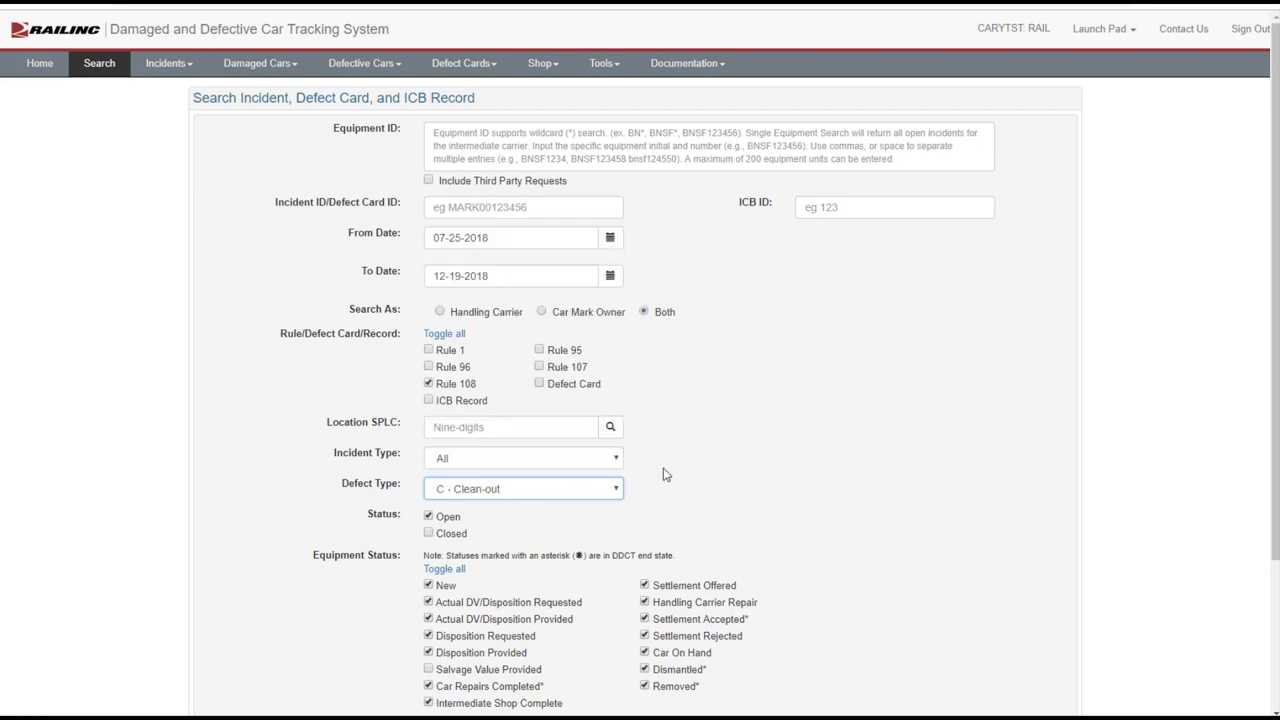
scroll(662, 473, "down", 3)
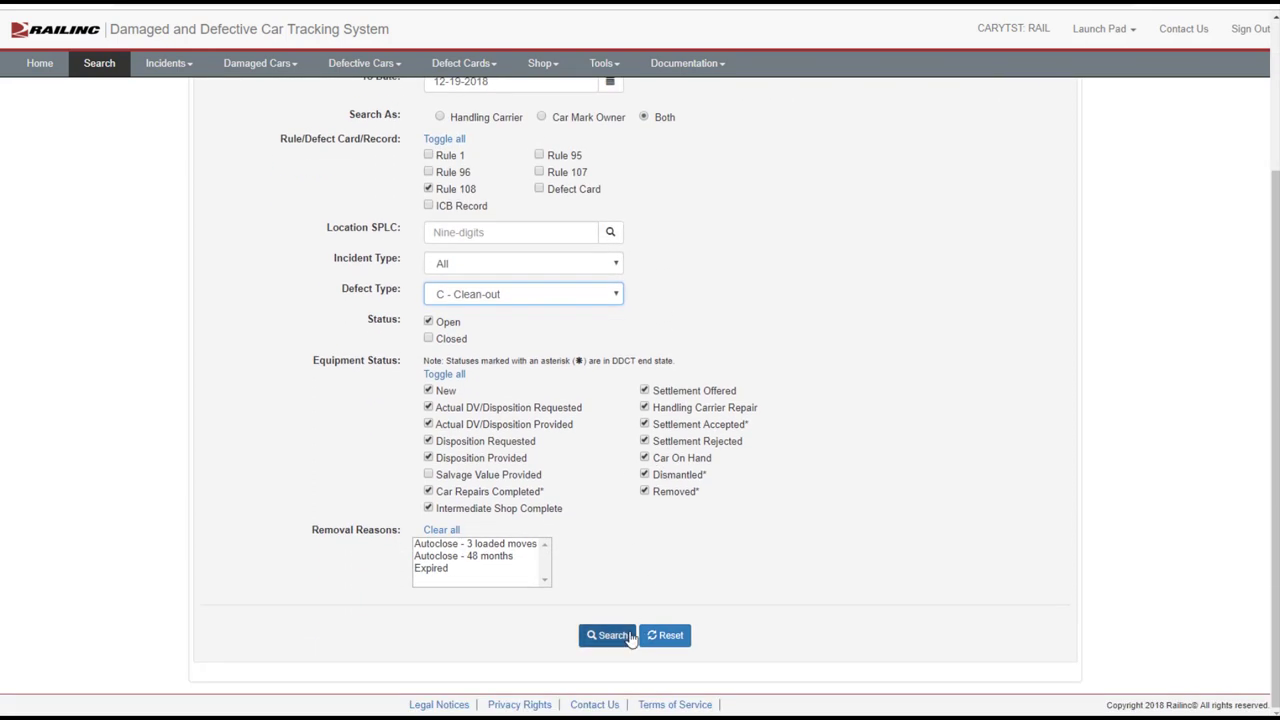
Run the search, open car RAIL978114's details, and start a defect card for incident RAIL00323814
left_click(606, 635)
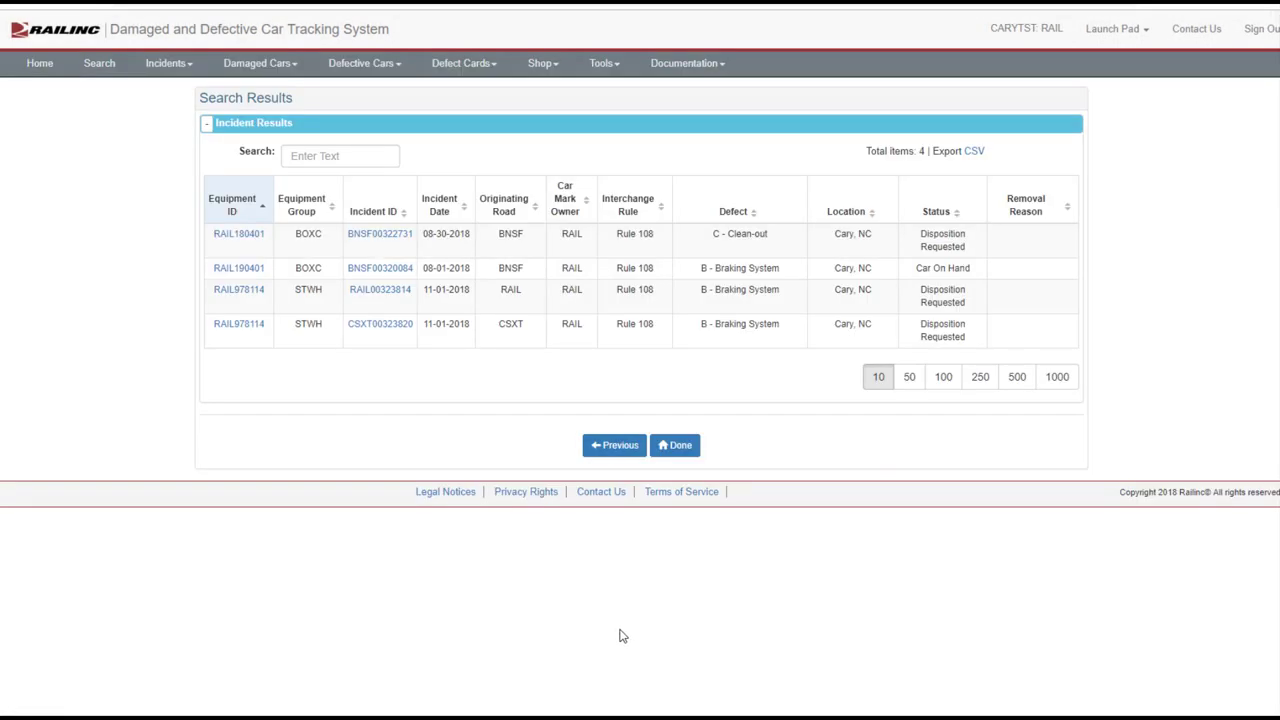
left_click(238, 291)
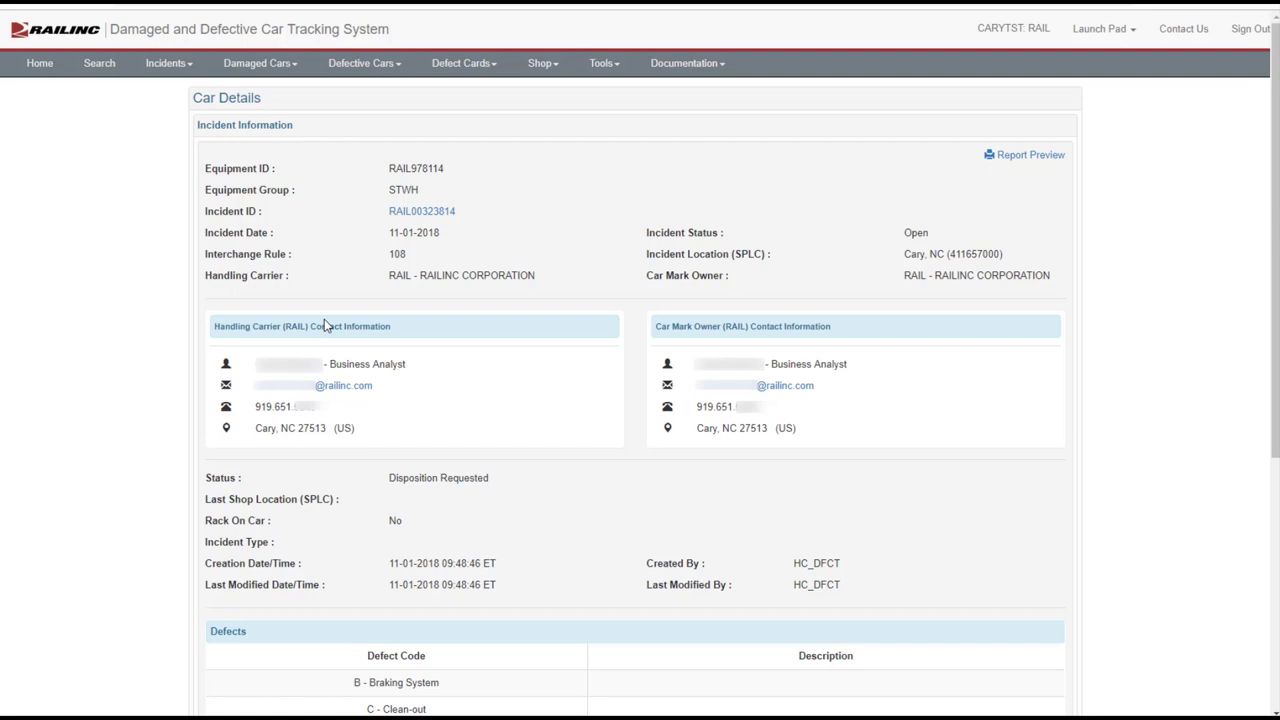
scroll(530, 410, "down", 4)
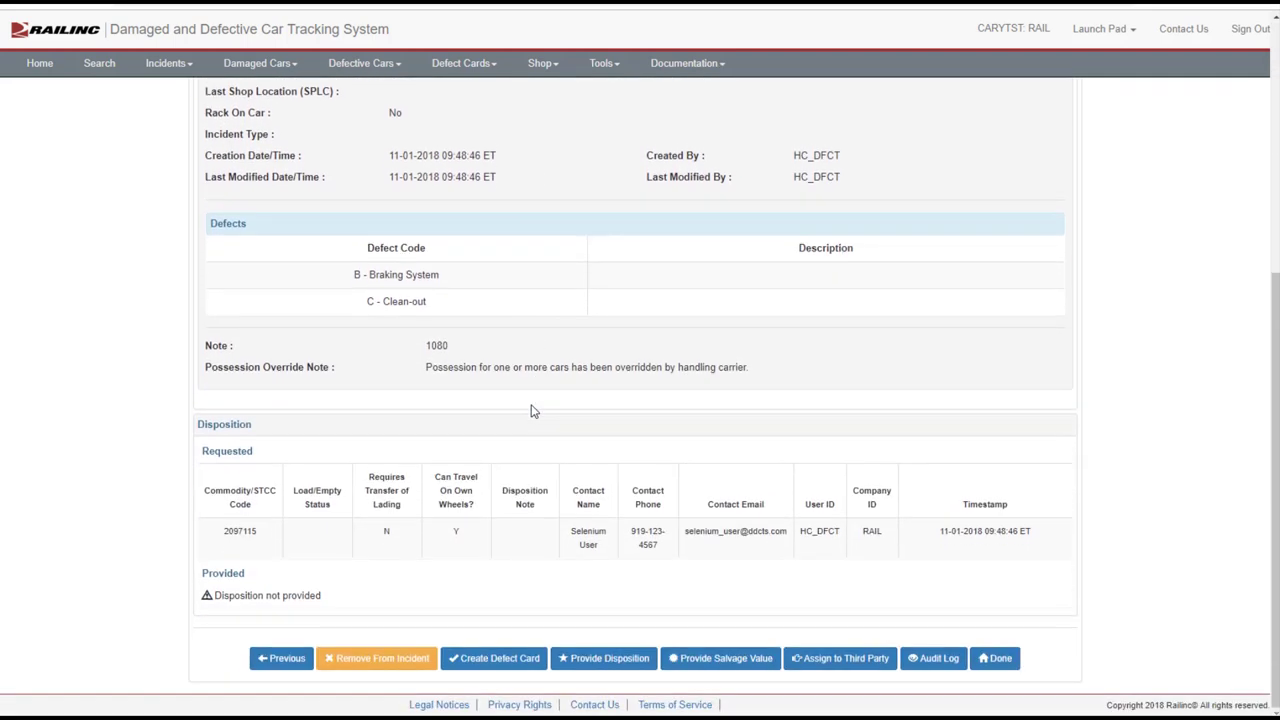
left_click(497, 660)
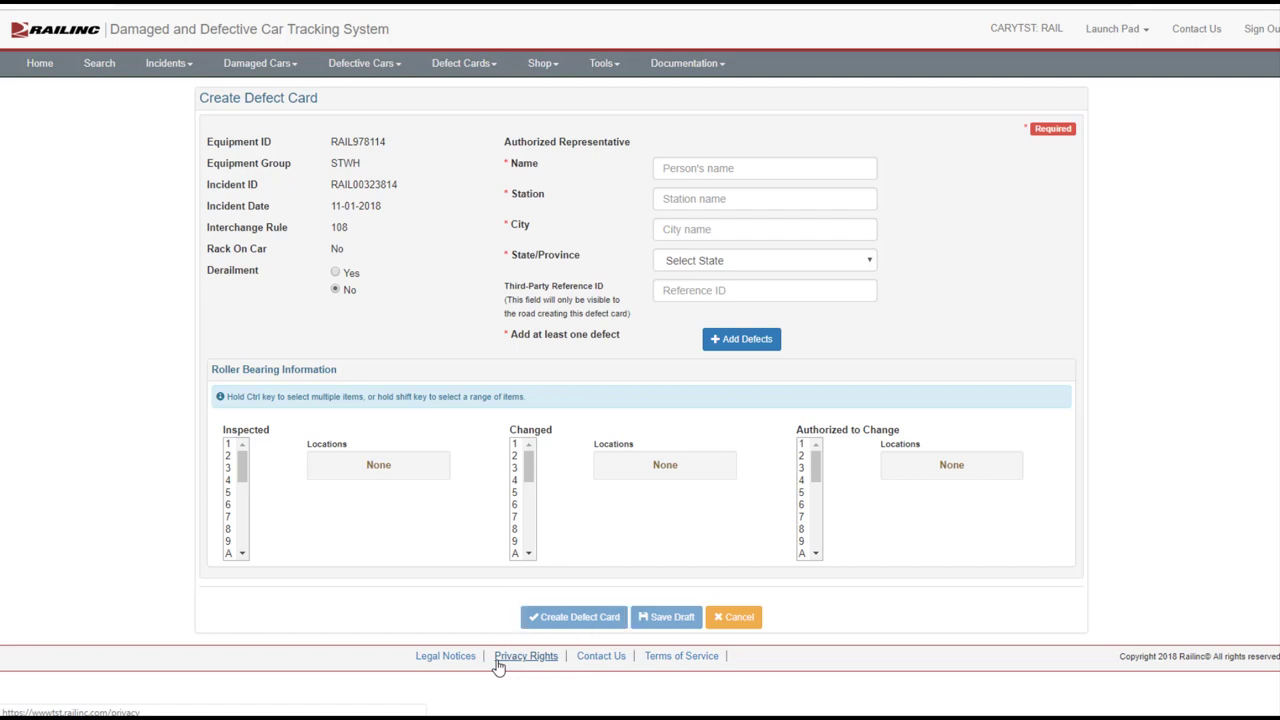
Cancel the RAIL978114 defect card and leave its Car Details page with Done
left_click(753, 621)
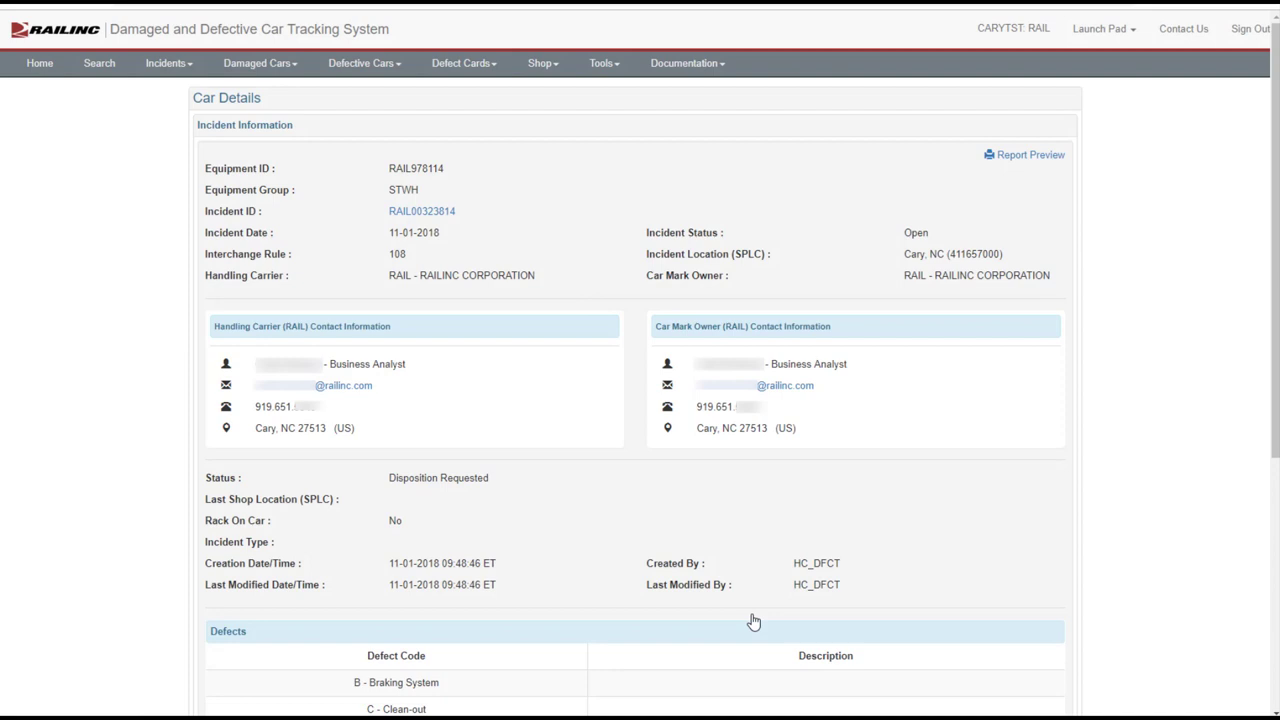
scroll(566, 557, "down", 4)
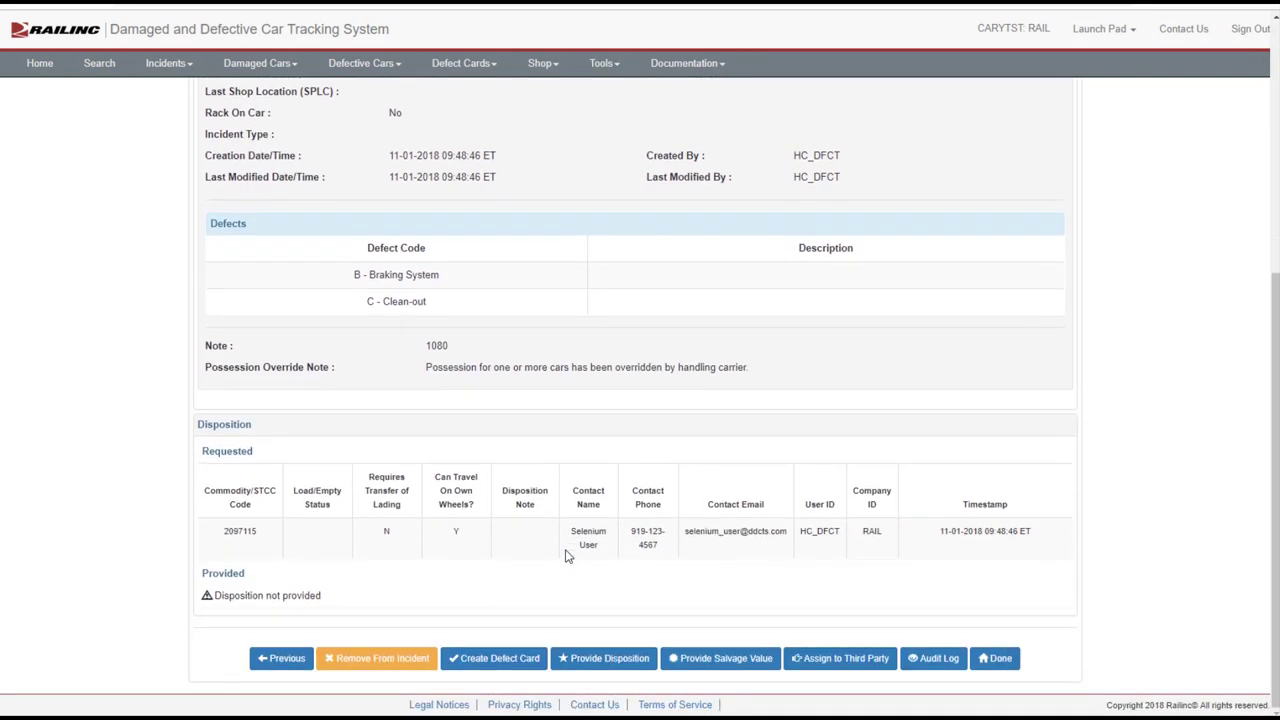
left_click(998, 662)
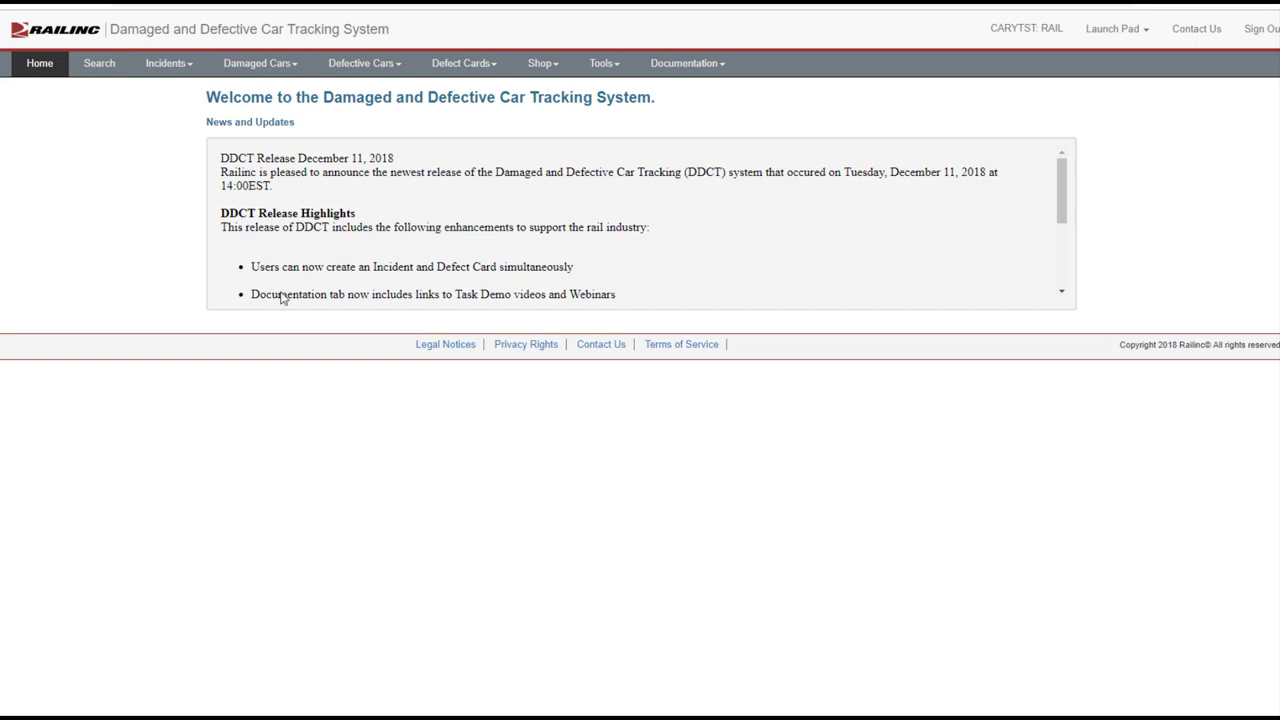
Search for equipment RAIL1011's incidents with only the Rule 108 filter checked
left_click(99, 63)
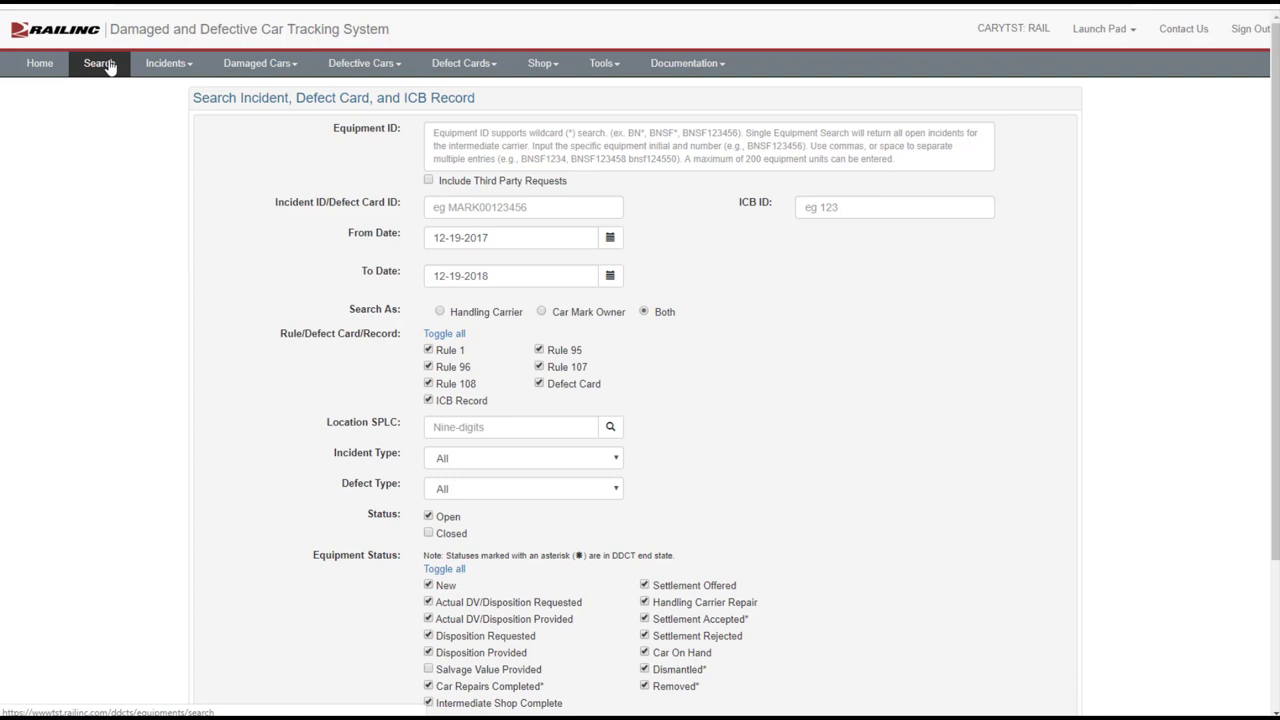
left_click(452, 142)
type("Rail4011")
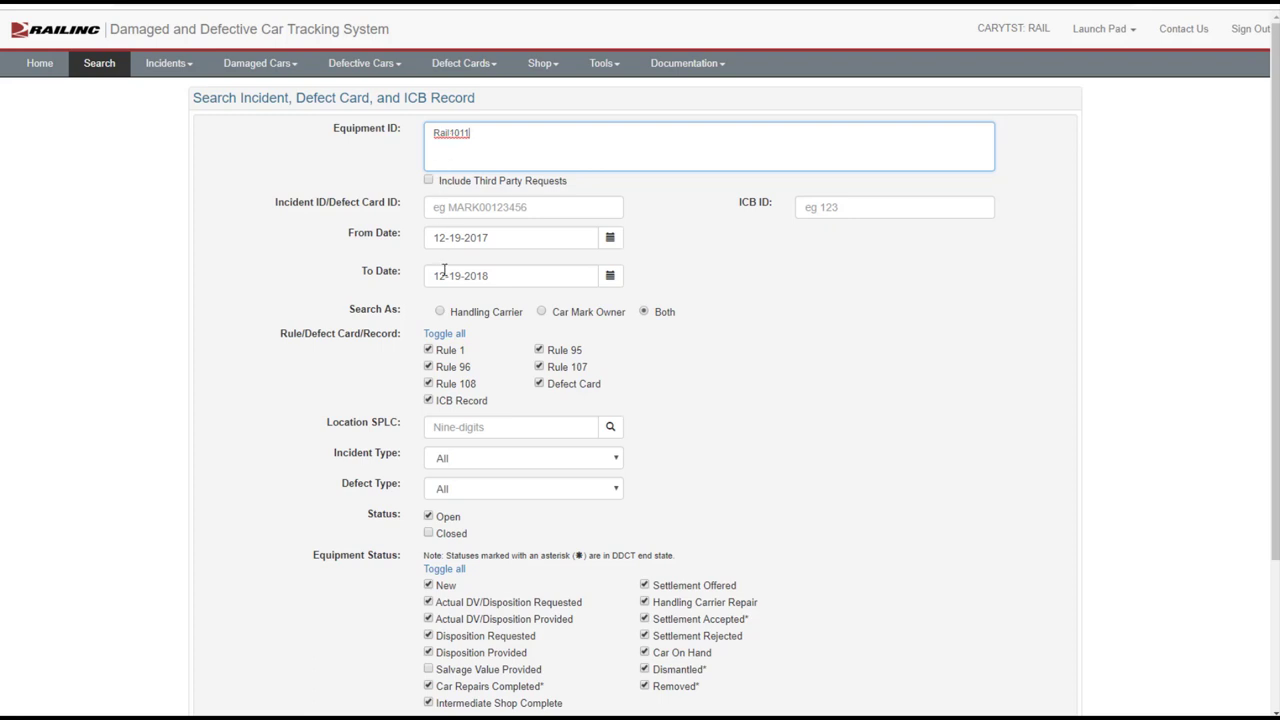
left_click(450, 335)
left_click(429, 384)
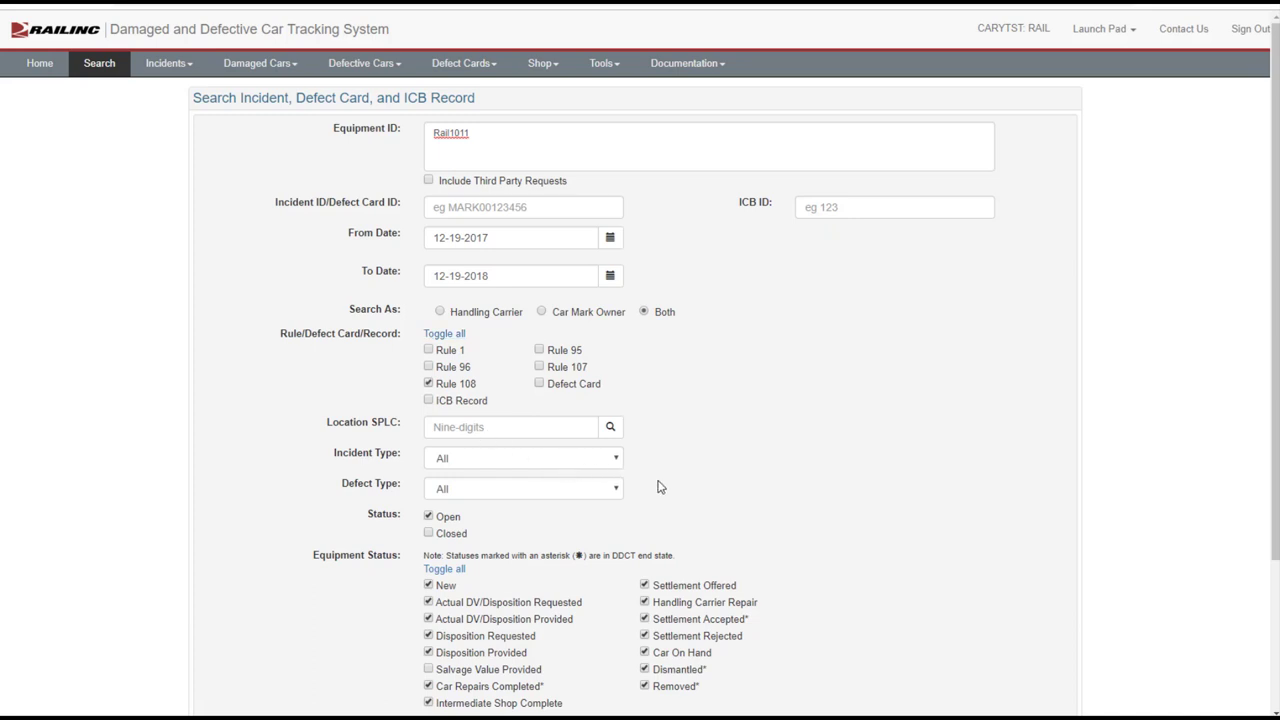
scroll(660, 487, "down", 2)
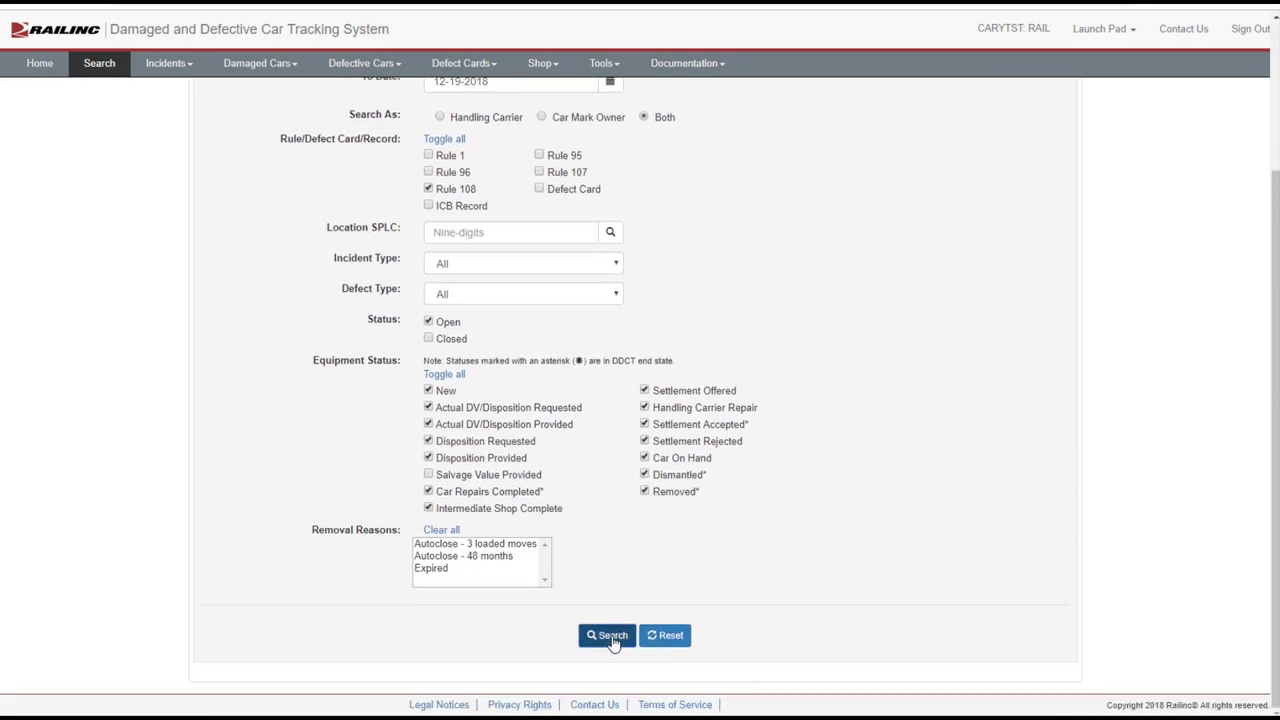
left_click(610, 638)
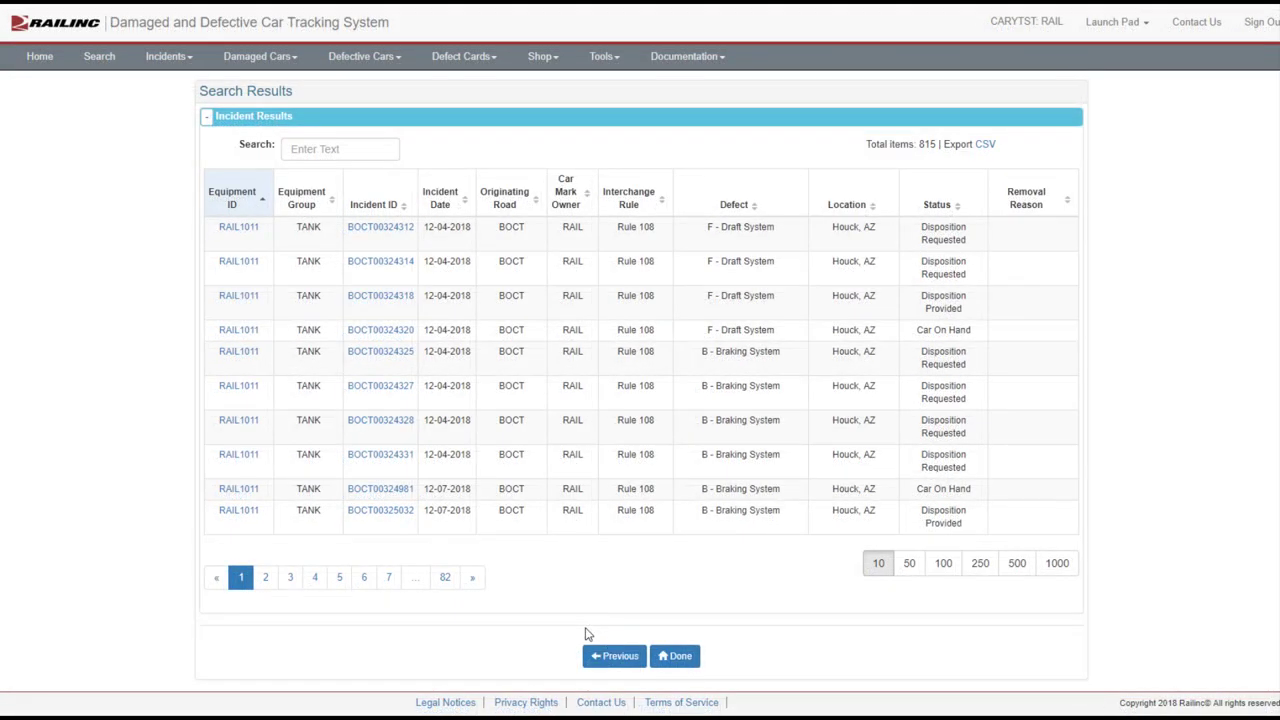
Filter results by 6505, open RAIL1011's incident BOCT00326505 details, and start Provide Salvage Value
left_click(348, 149)
type("6505")
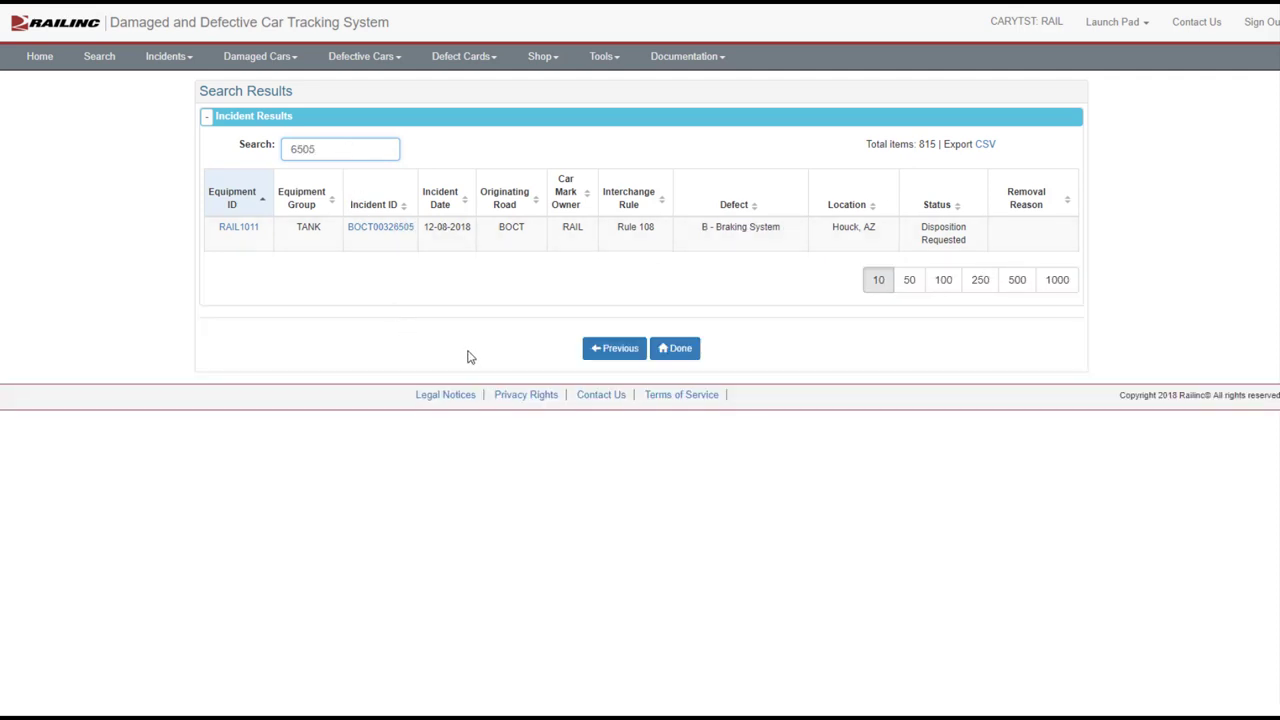
left_click(229, 232)
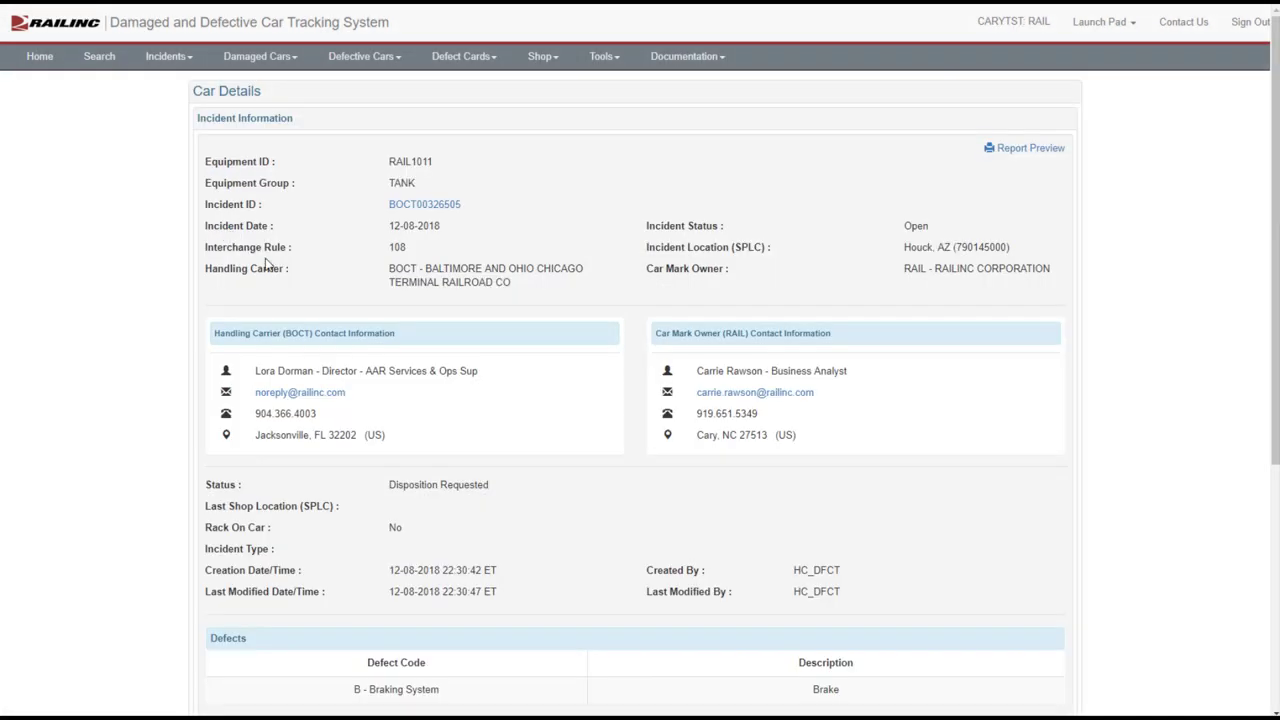
scroll(537, 399, "down", 2)
scroll(537, 399, "down", 3)
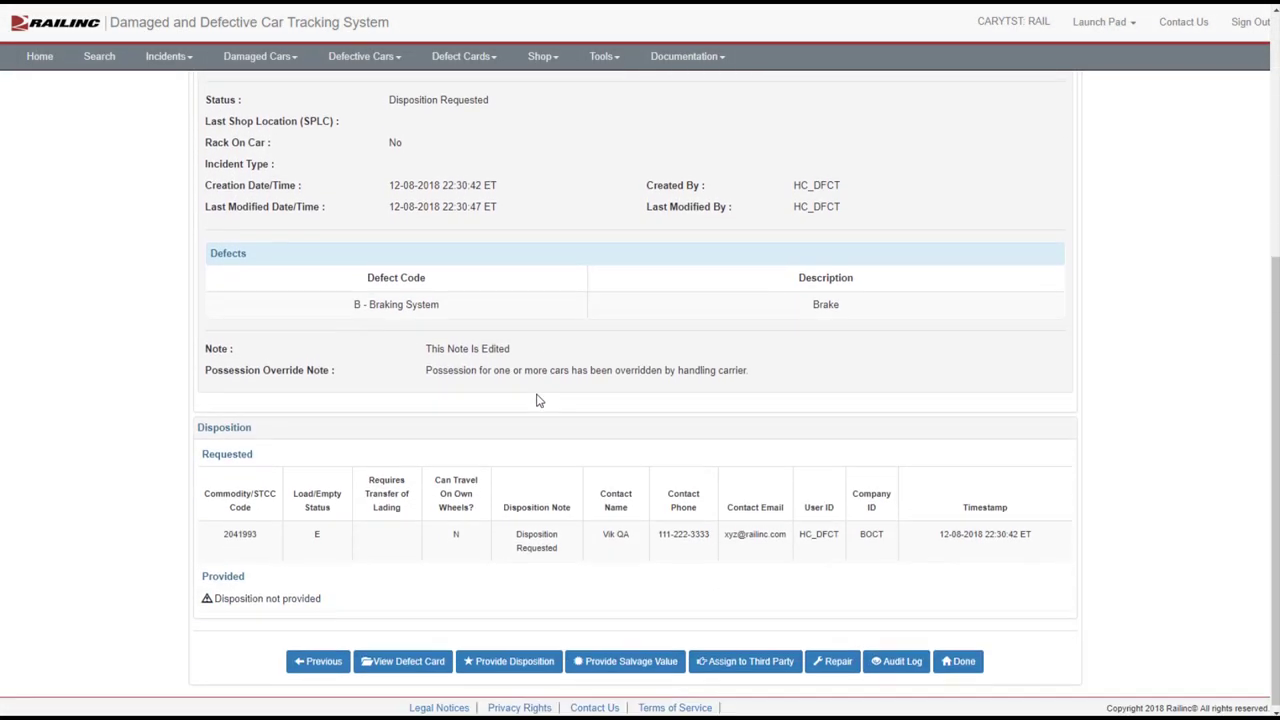
left_click(608, 658)
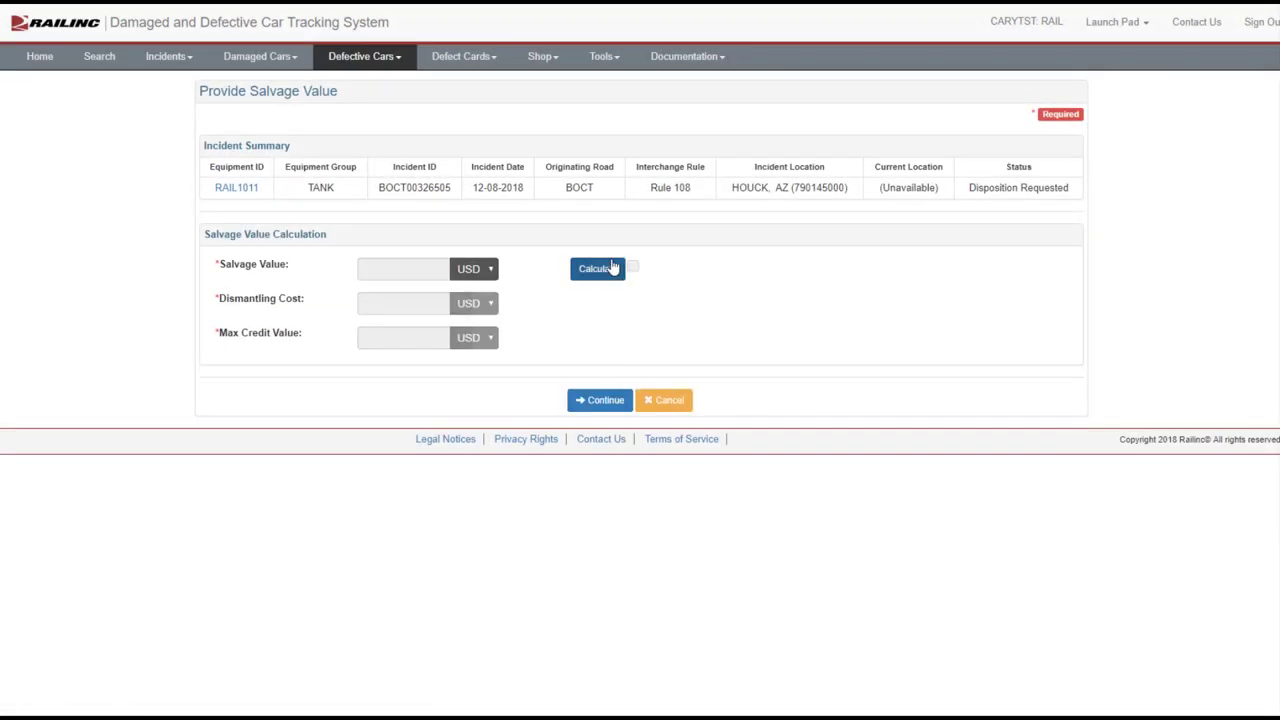
Enter 30000 lbs each of aluminum, stainless steel and standard steel in the worksheet, and apply the totals
left_click(613, 268)
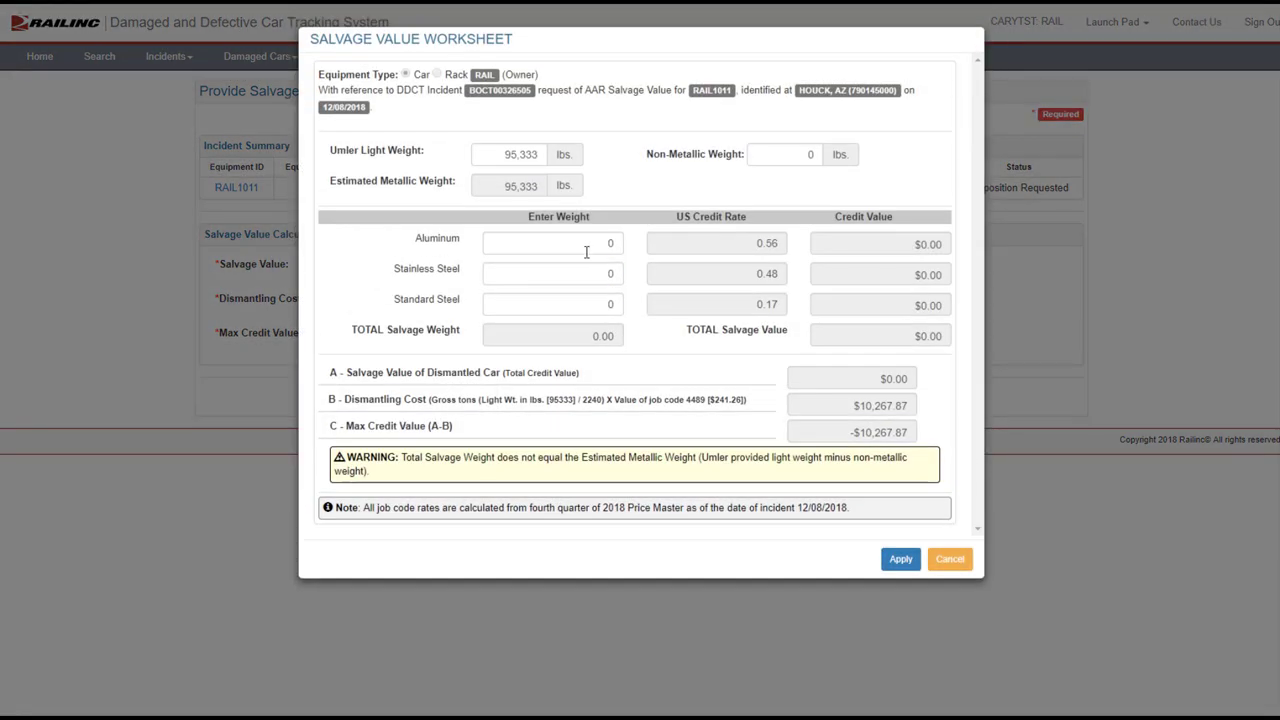
left_click(608, 243)
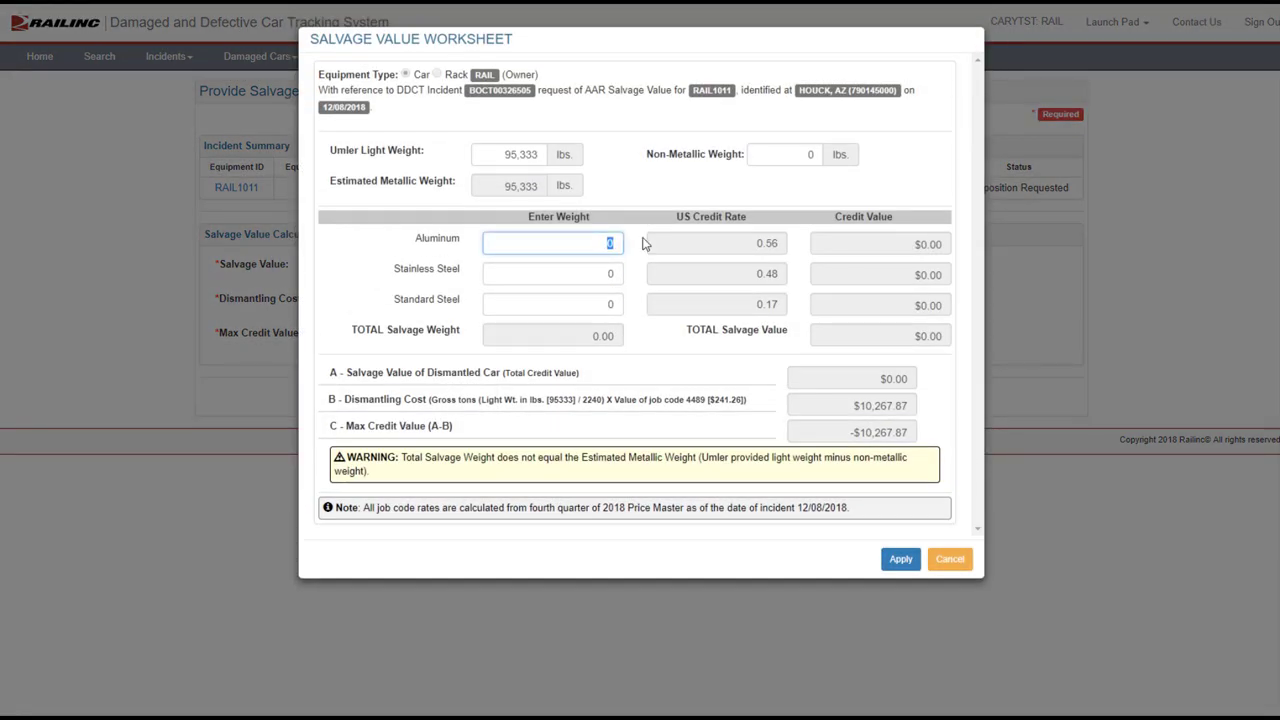
type("30000")
left_click(609, 277)
type("30000")
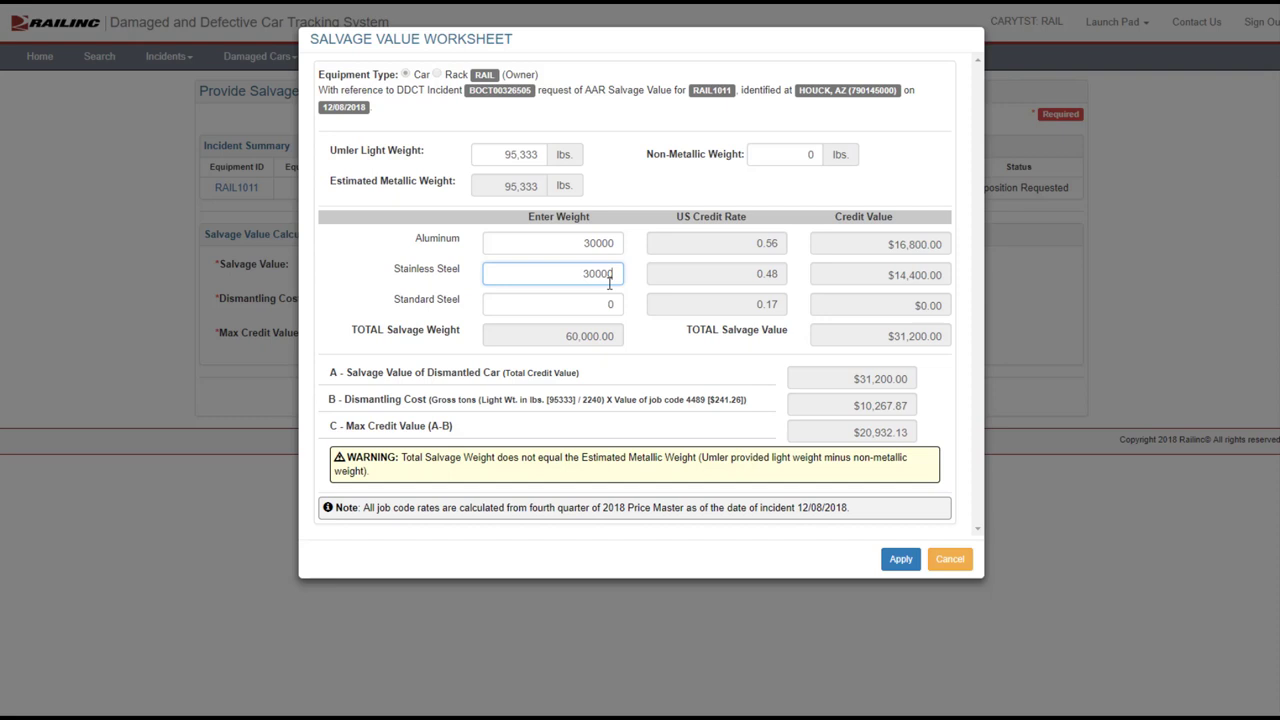
left_click(609, 304)
type("30000")
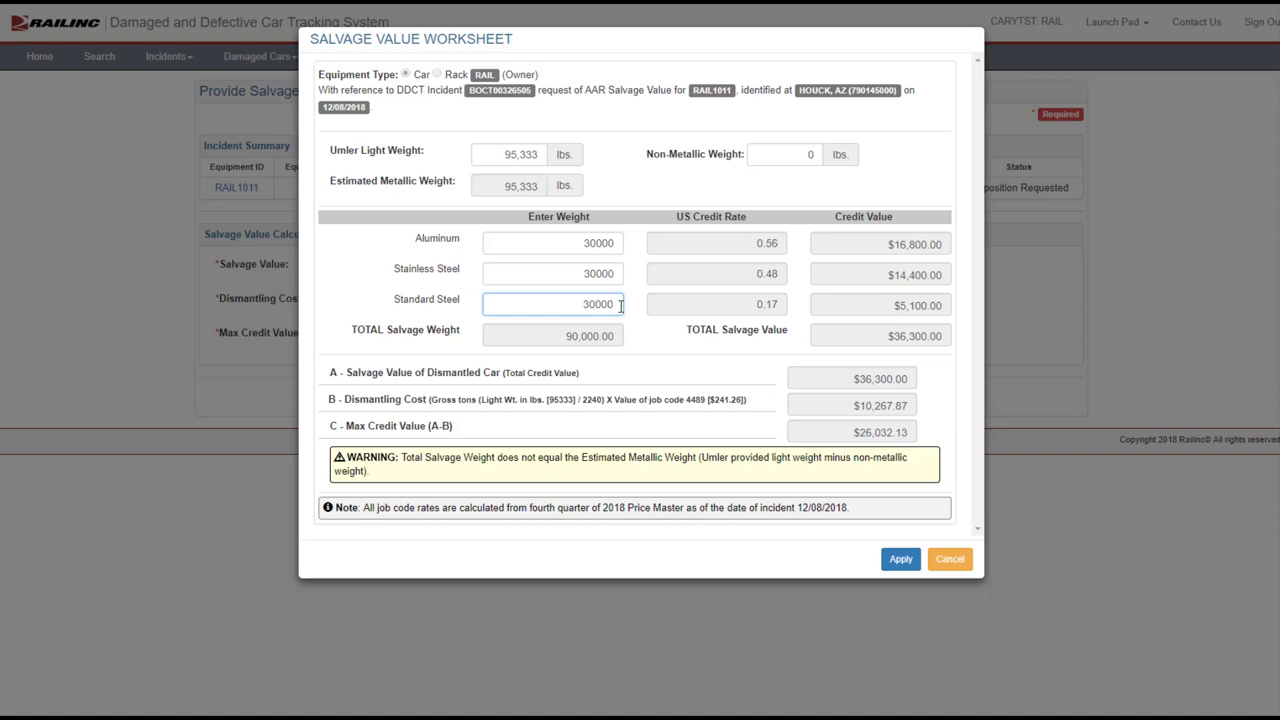
left_click(899, 560)
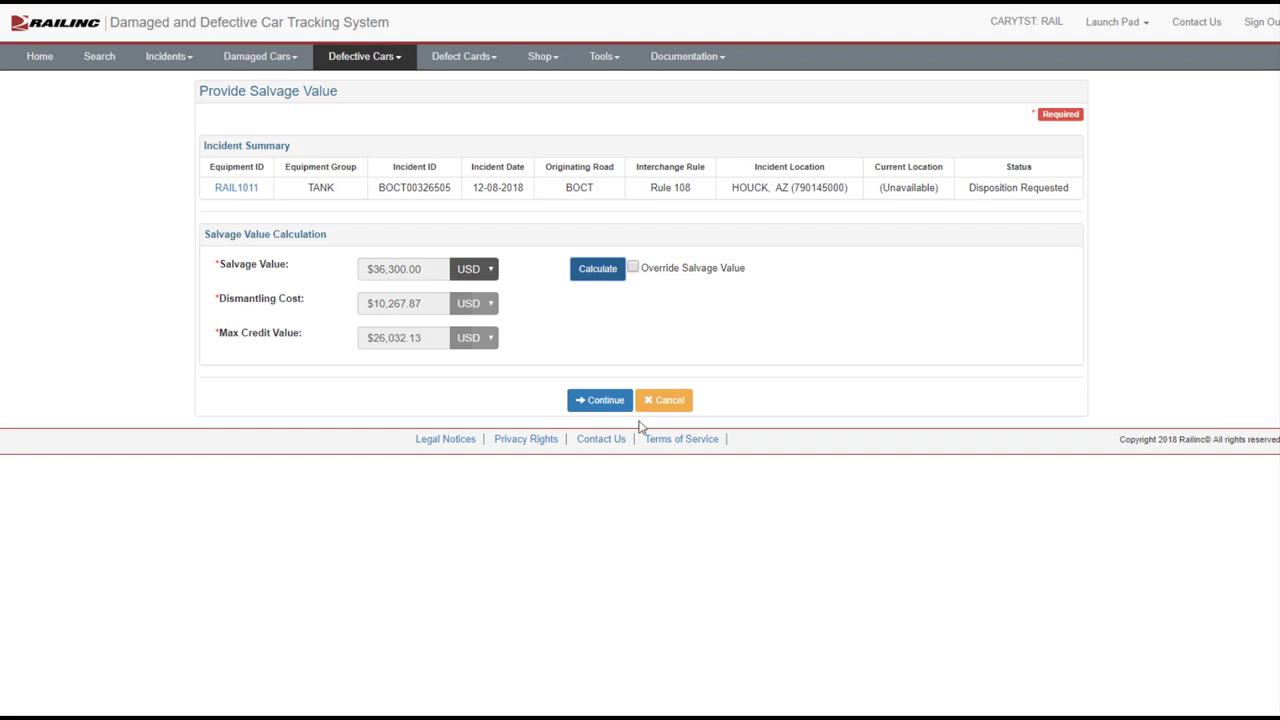
Submit and confirm the $36,300 salvage value for RAIL1011, then return to Home
left_click(606, 400)
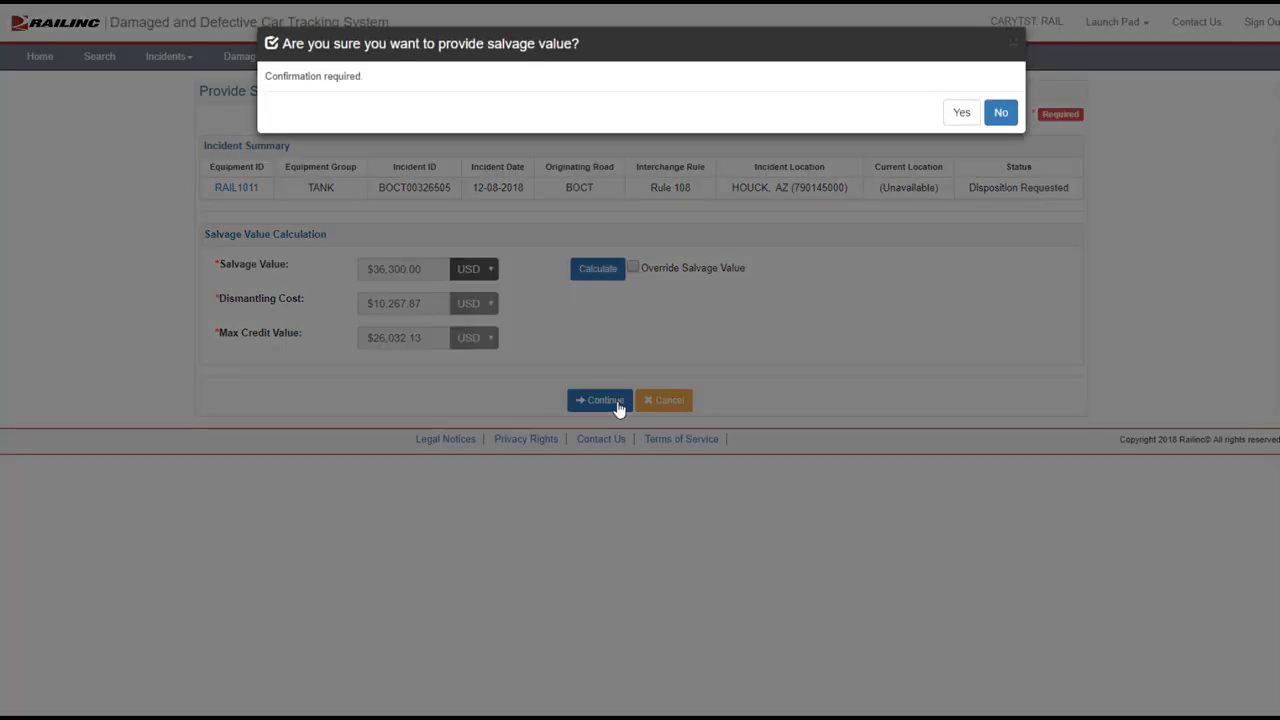
left_click(960, 114)
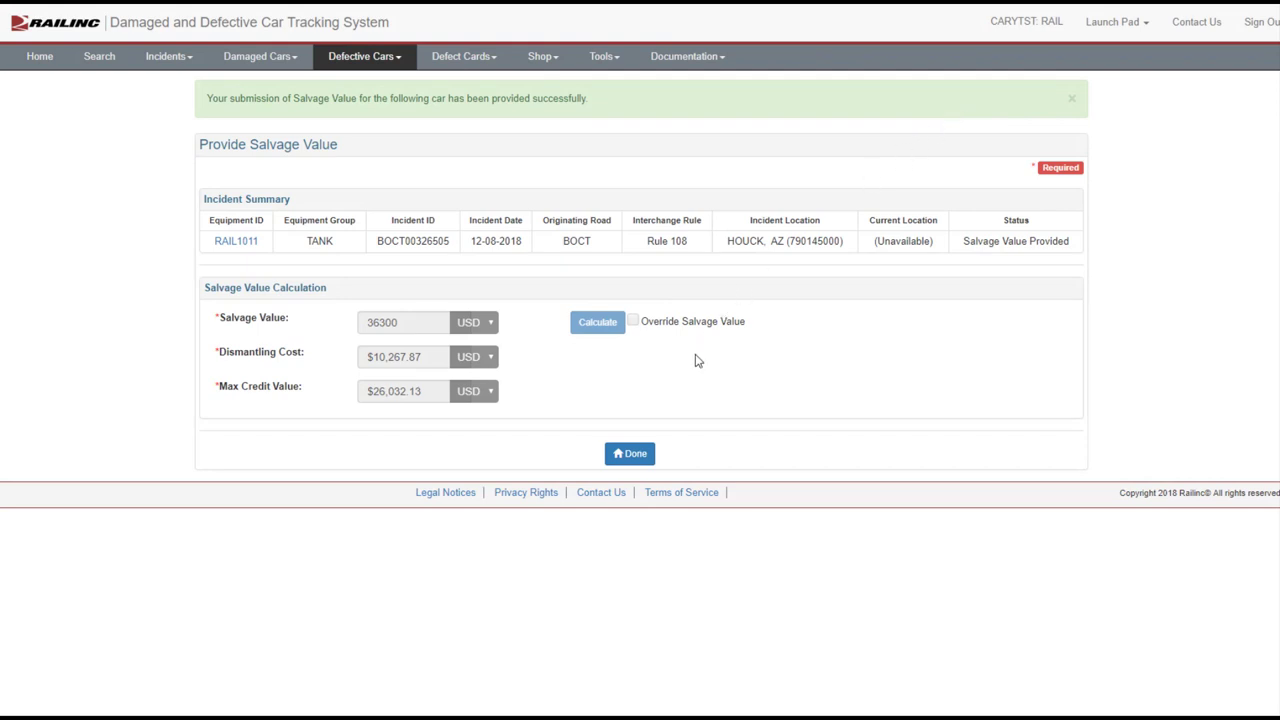
left_click(628, 456)
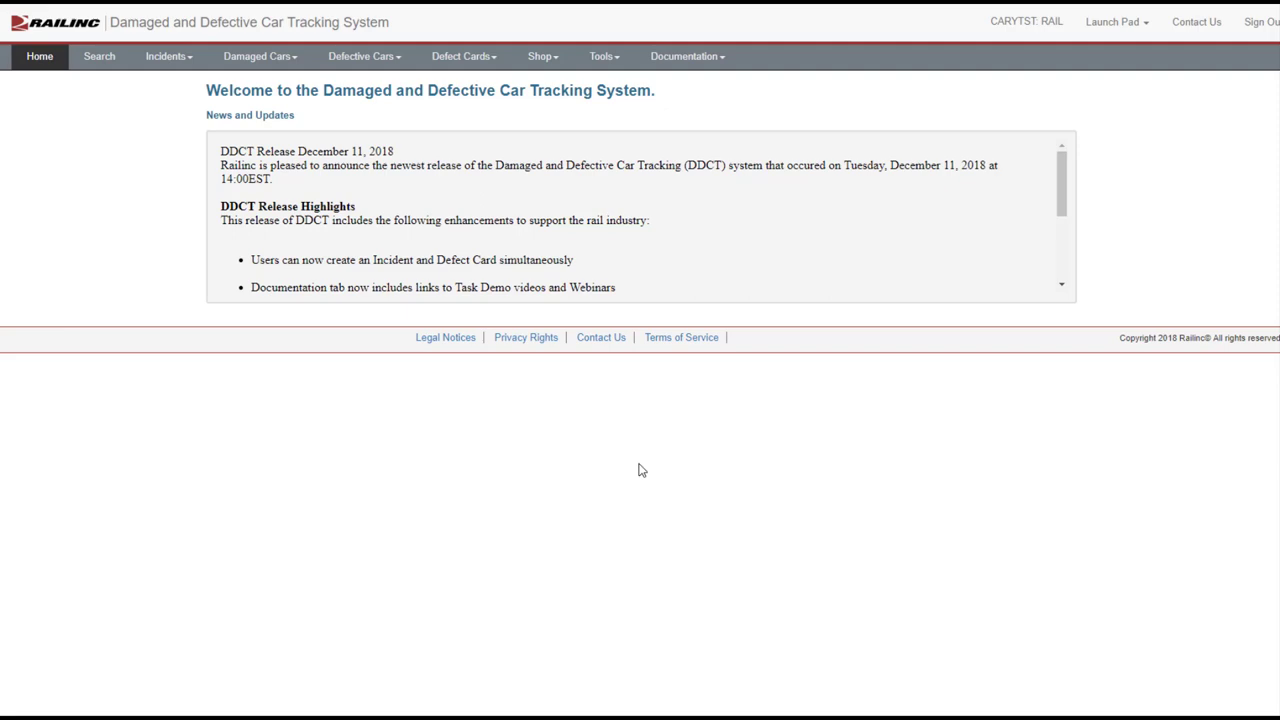
Act on behalf of BOCT, dismiss the company-change notice, and open the incident search form
left_click(1045, 24)
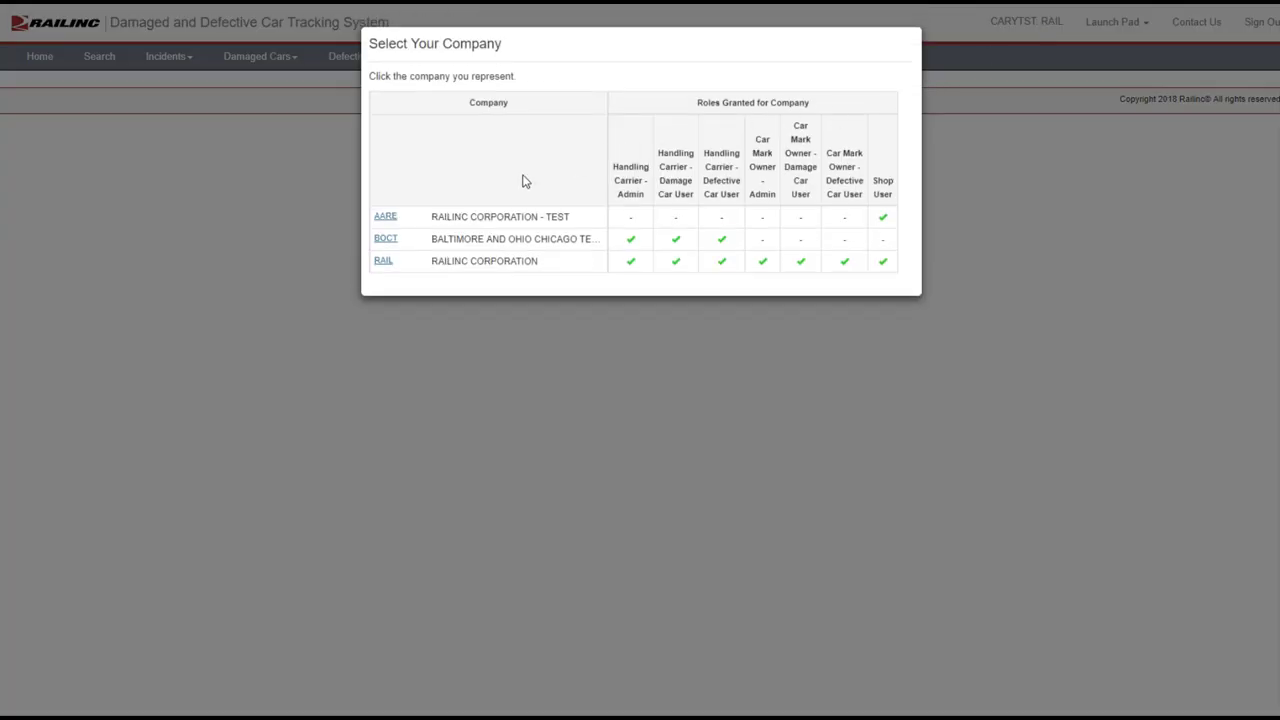
left_click(385, 240)
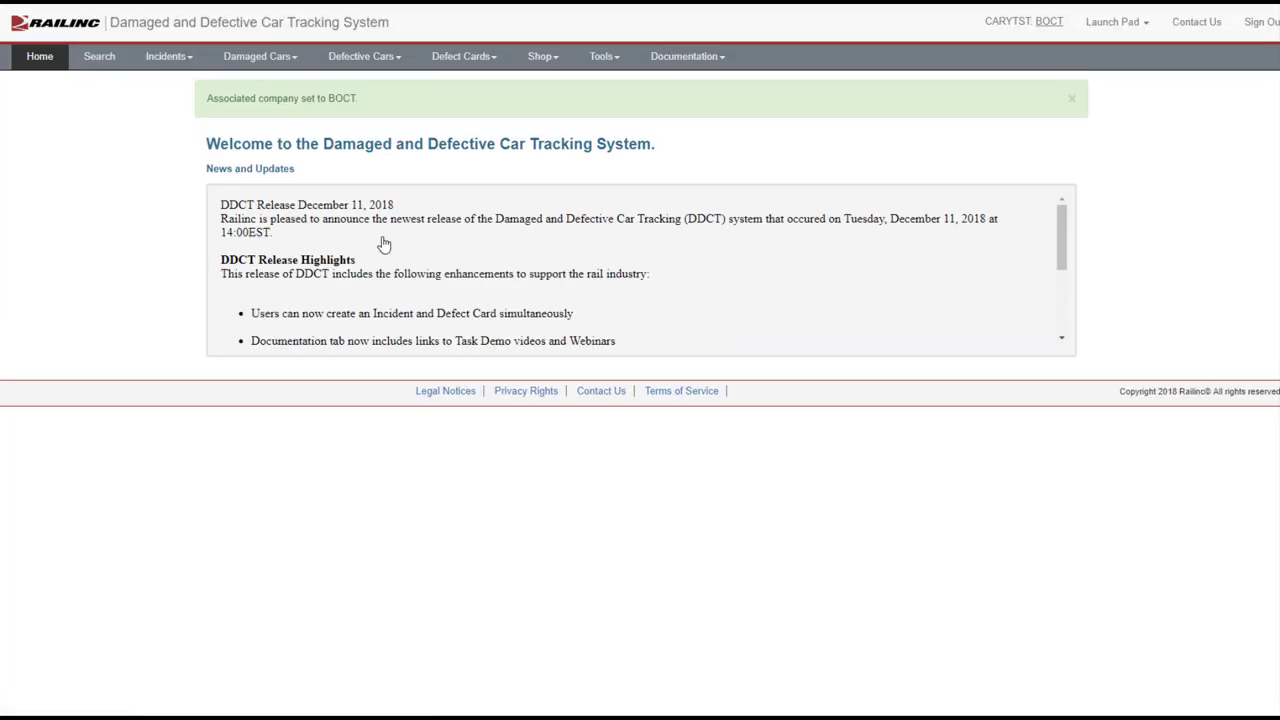
left_click(1072, 102)
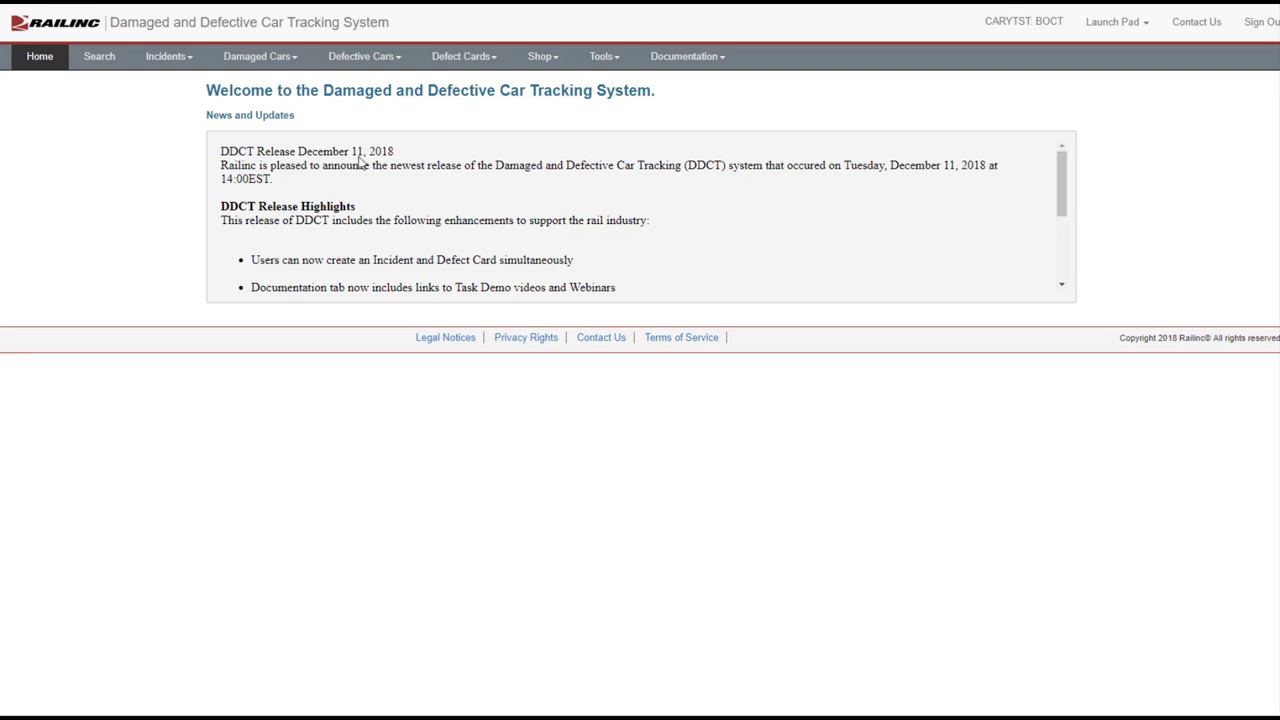
left_click(101, 58)
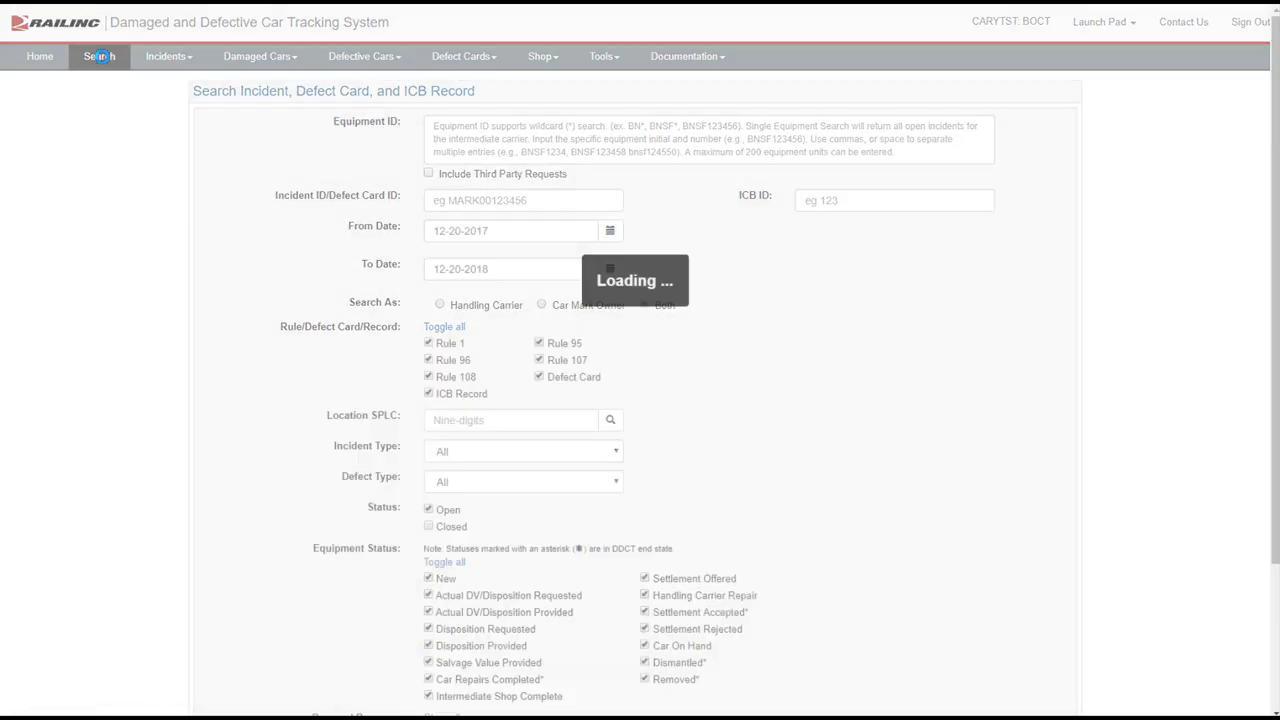
Search equipment rail1011 with incident ID BOCT00326505, restricted to Rule 108
left_click(437, 124)
type("rail1011")
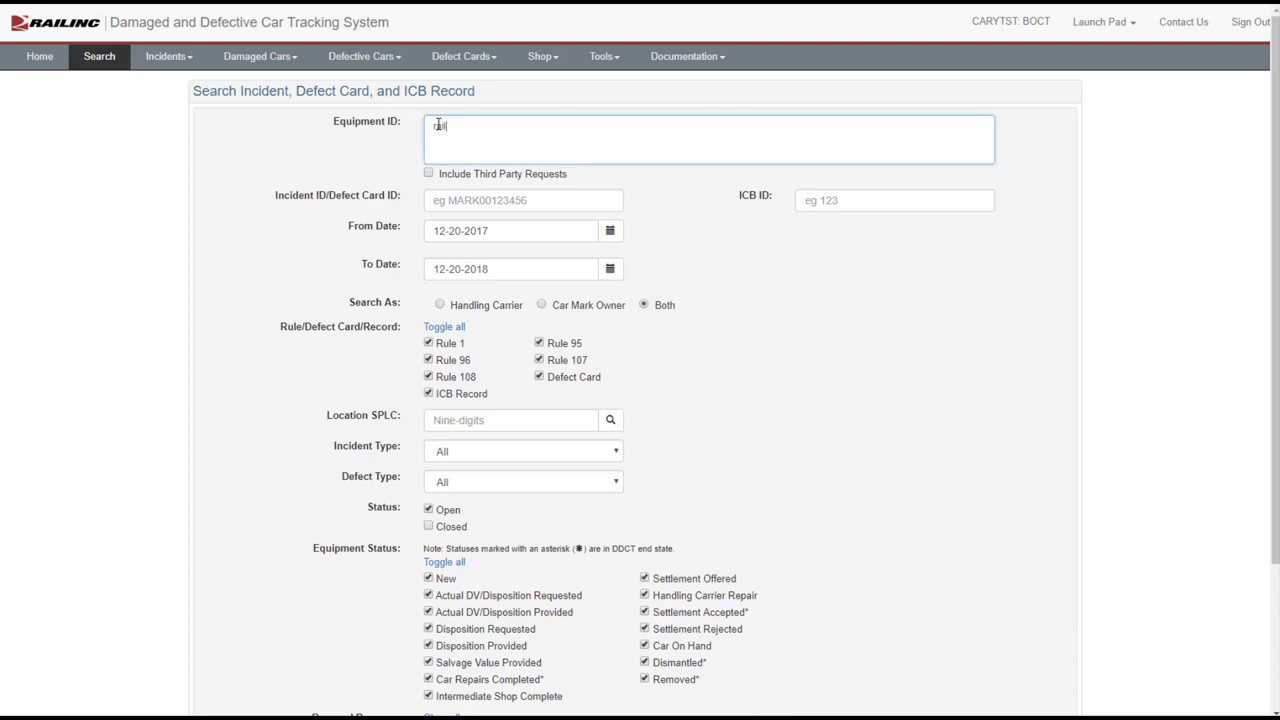
left_click(473, 199)
type("BOCT00326505")
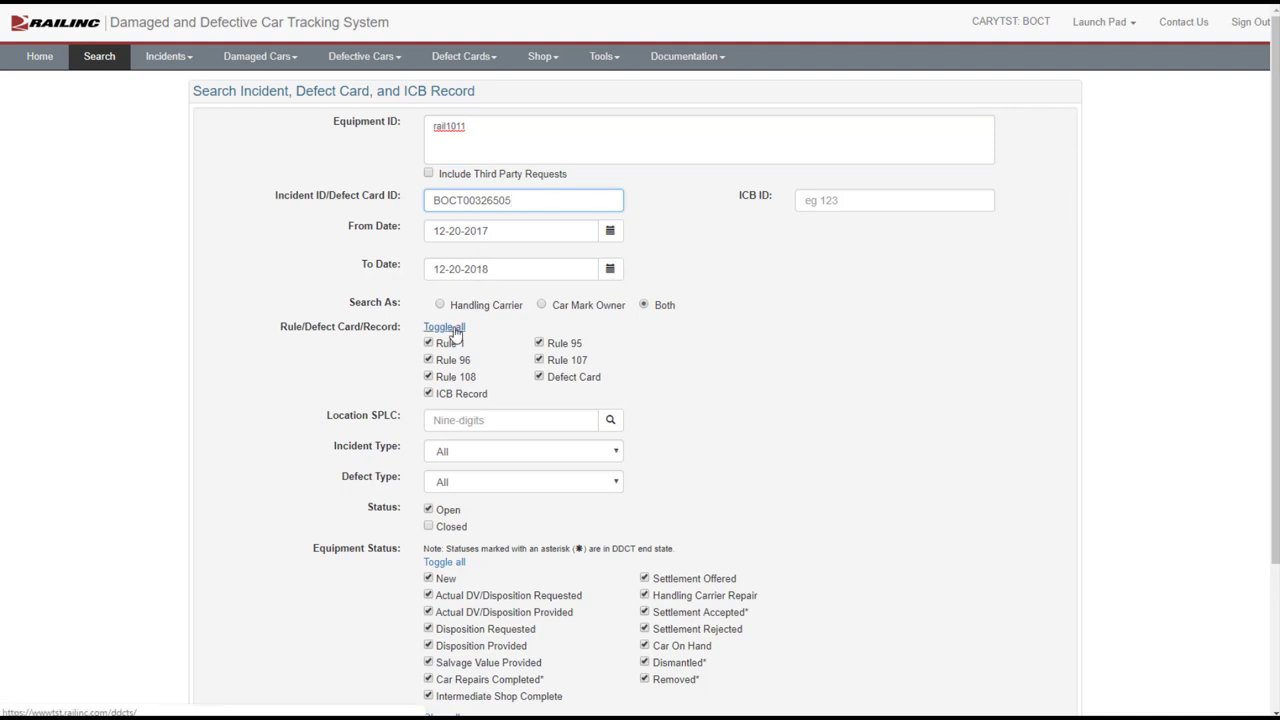
left_click(444, 326)
left_click(428, 377)
scroll(580, 428, "down", 5)
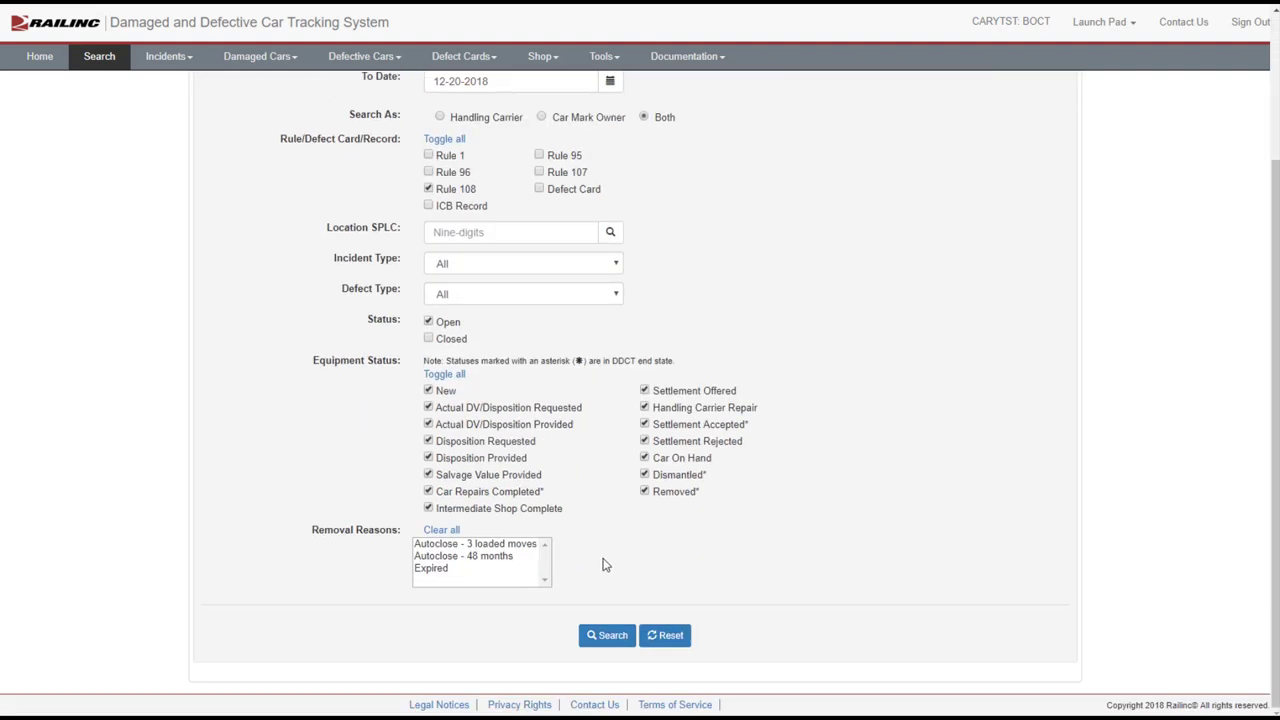
left_click(613, 637)
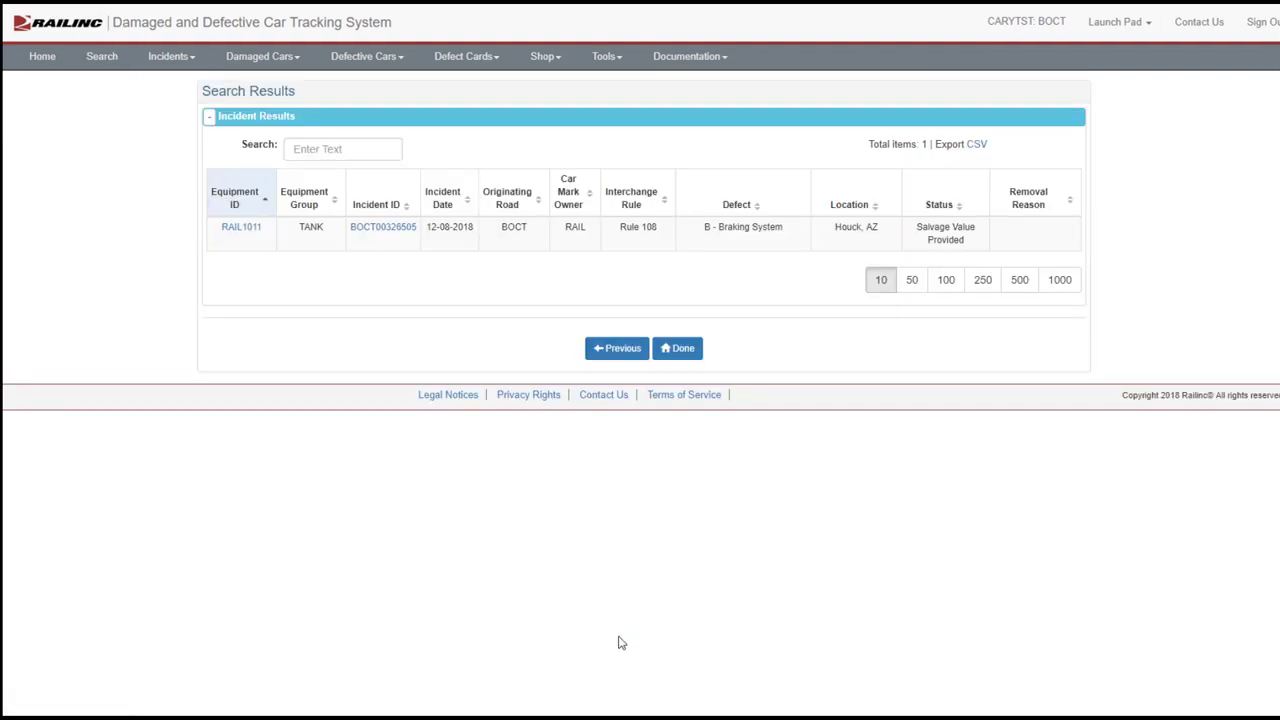
Open RAIL1011's car details and go to accepting or rejecting its $36,300.00 salvage value
left_click(246, 234)
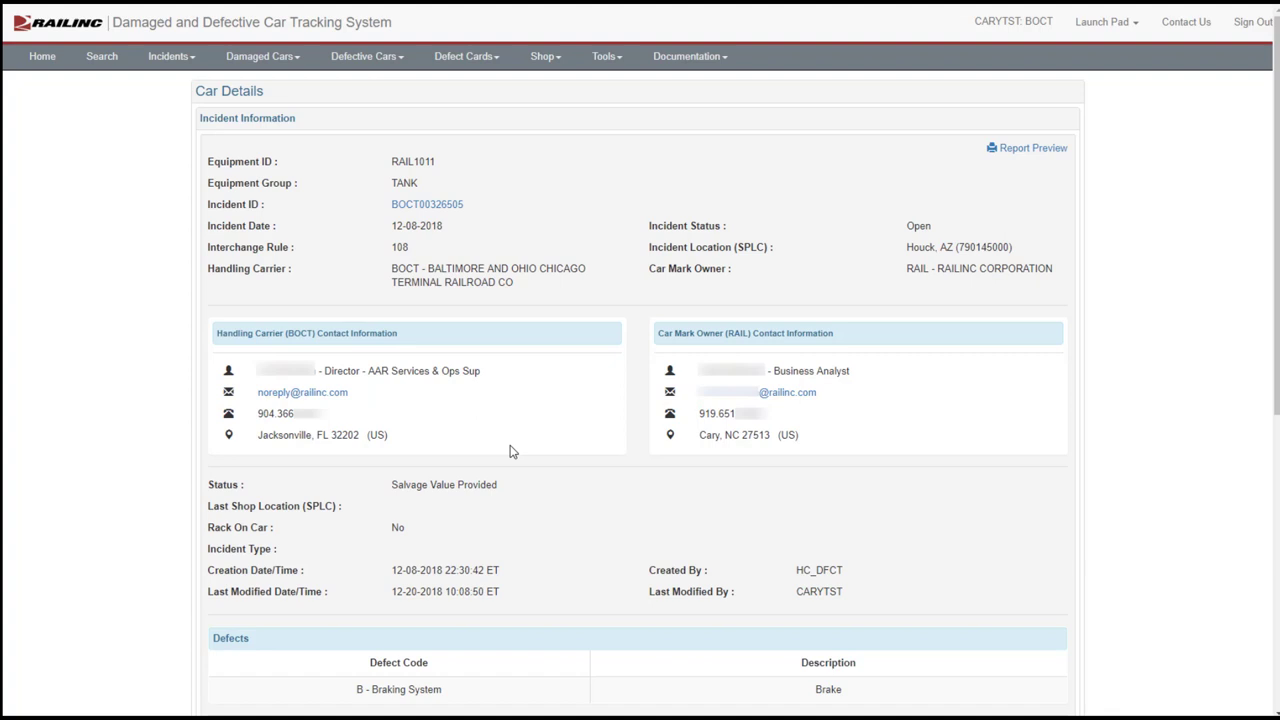
scroll(535, 478, "down", 4)
scroll(535, 478, "down", 2)
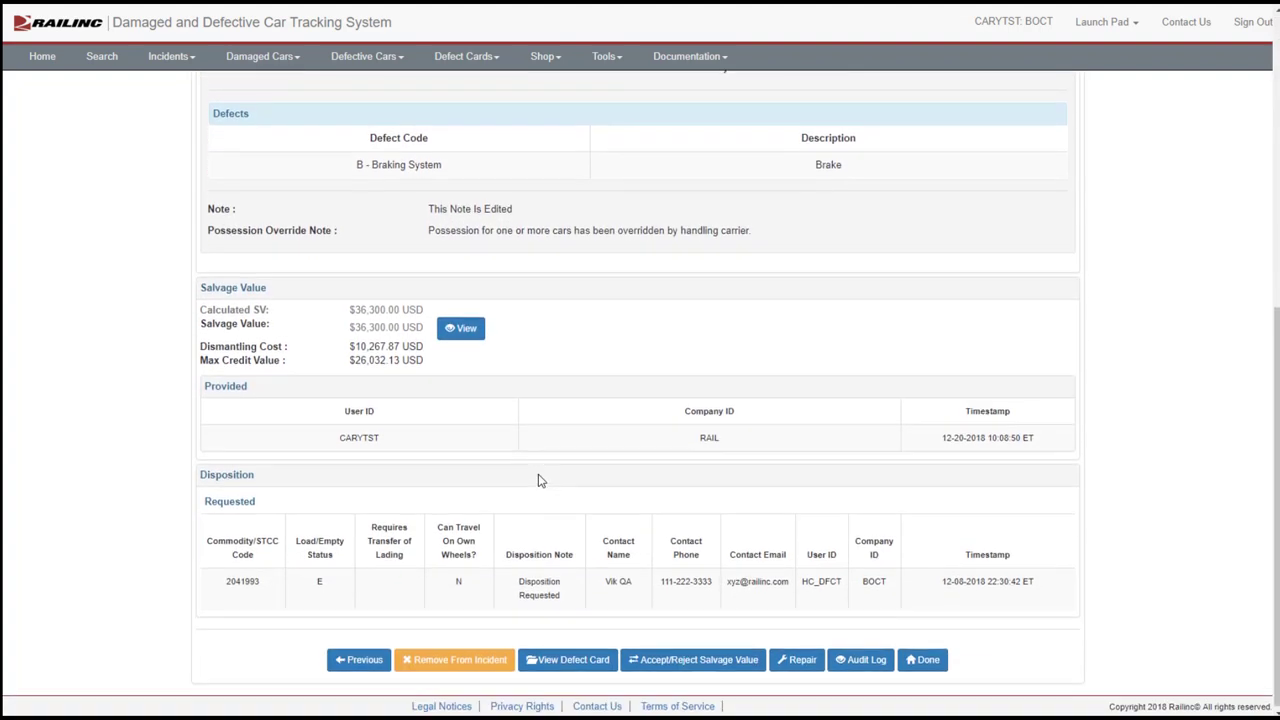
left_click(658, 662)
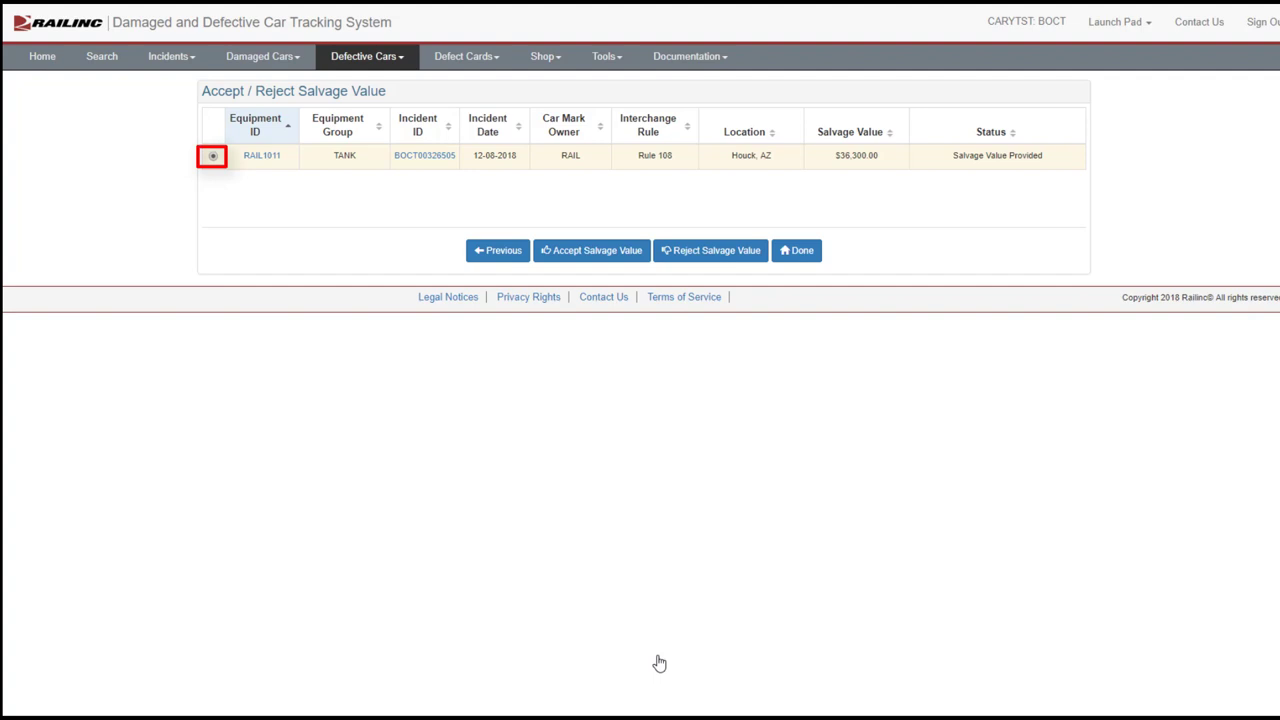
Accept RAIL1011's $36,300.00 salvage value and review incident BOCT00326505, now Closed and Dismantled
left_click(603, 256)
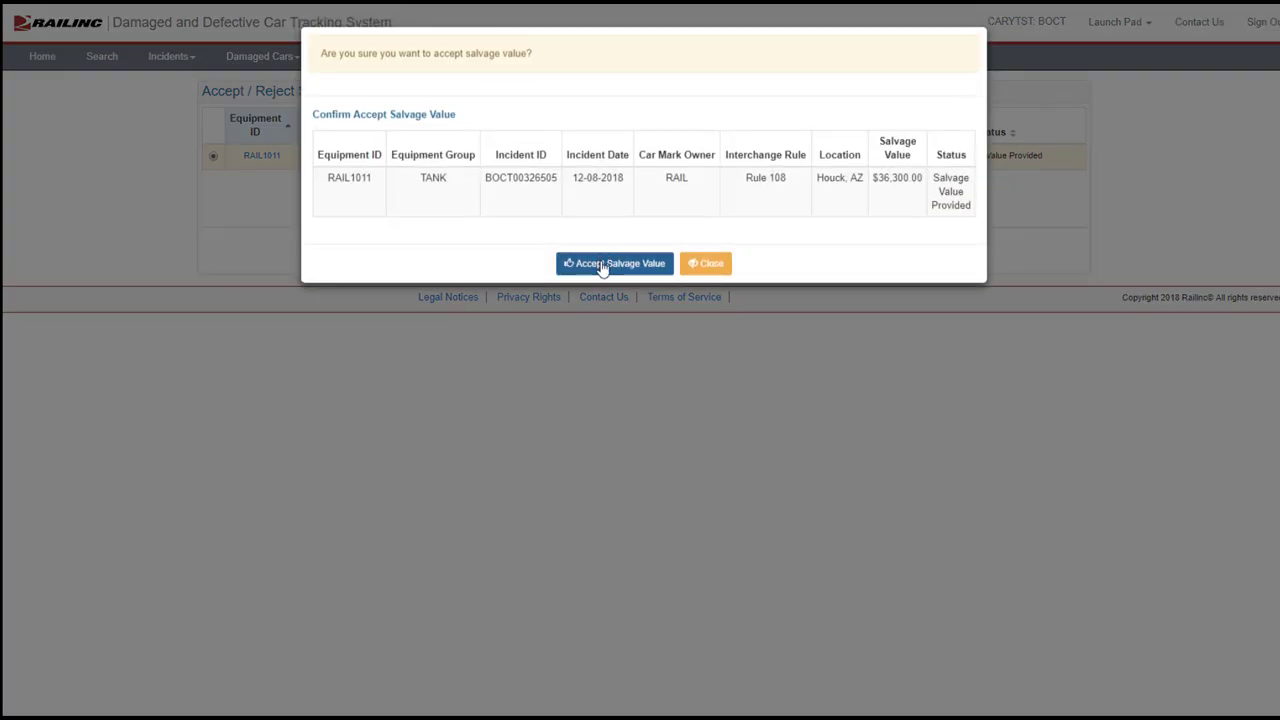
left_click(602, 264)
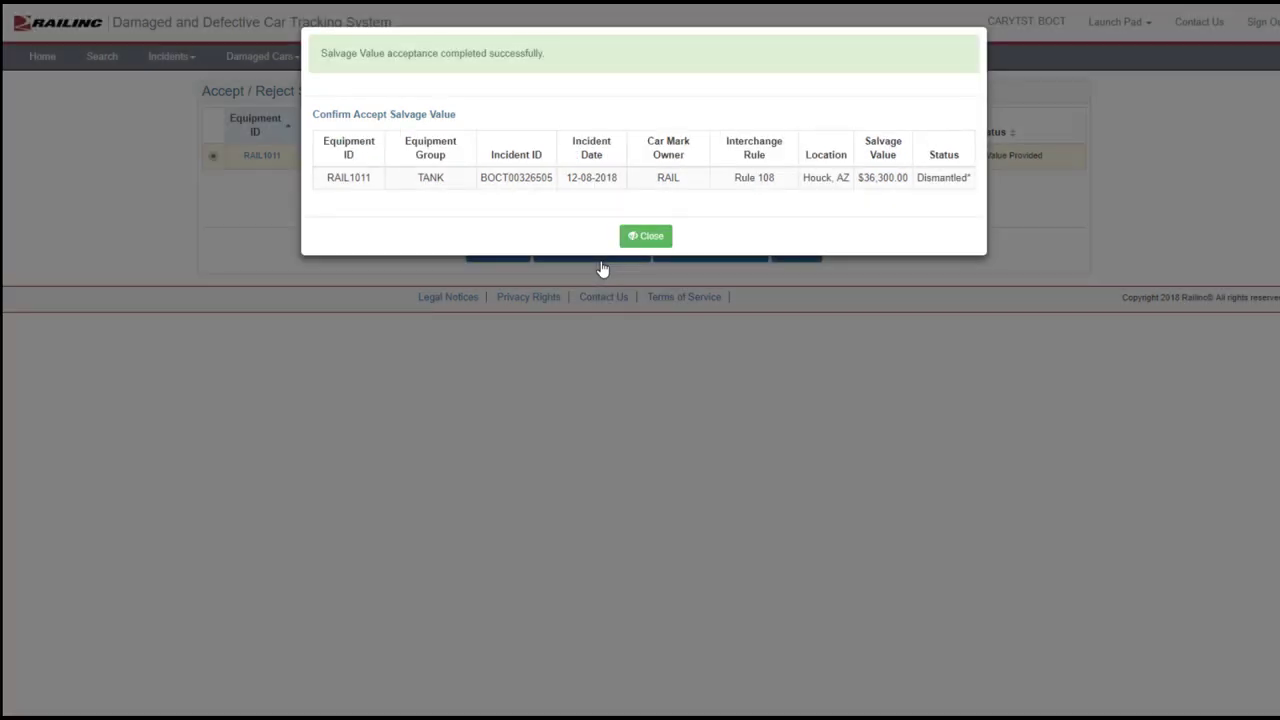
left_click(646, 236)
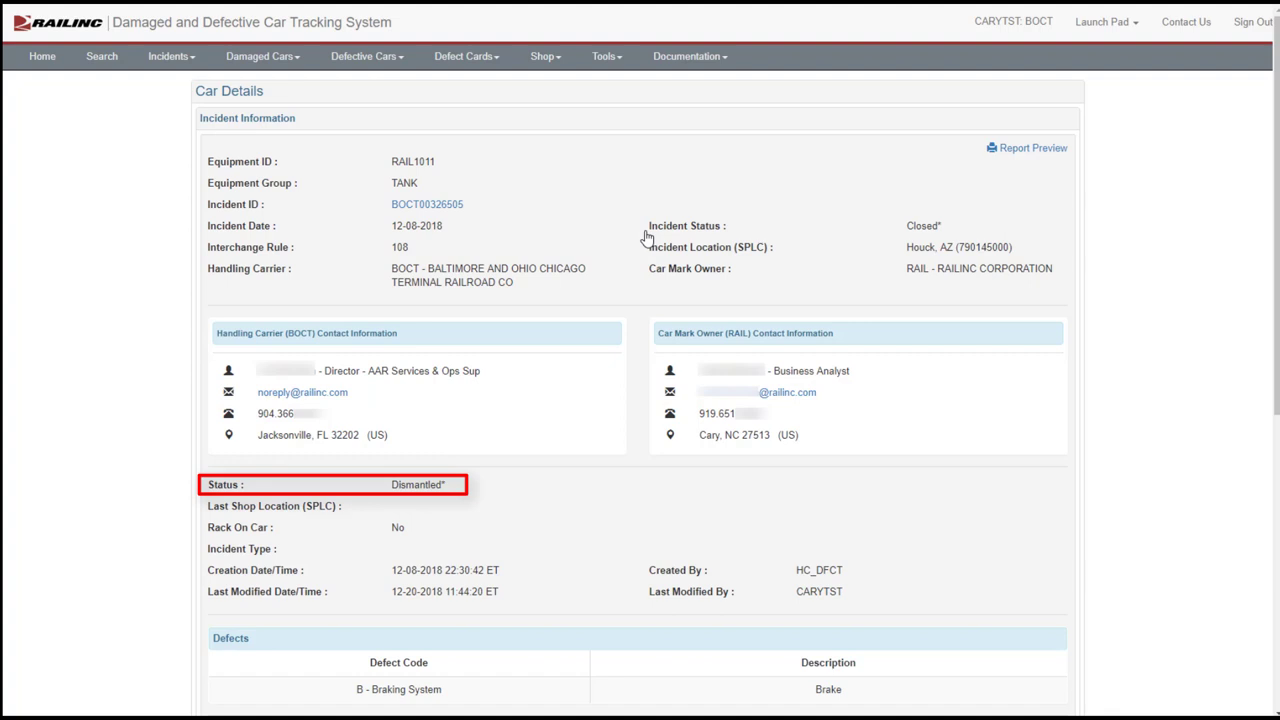
scroll(646, 237, "down", 5)
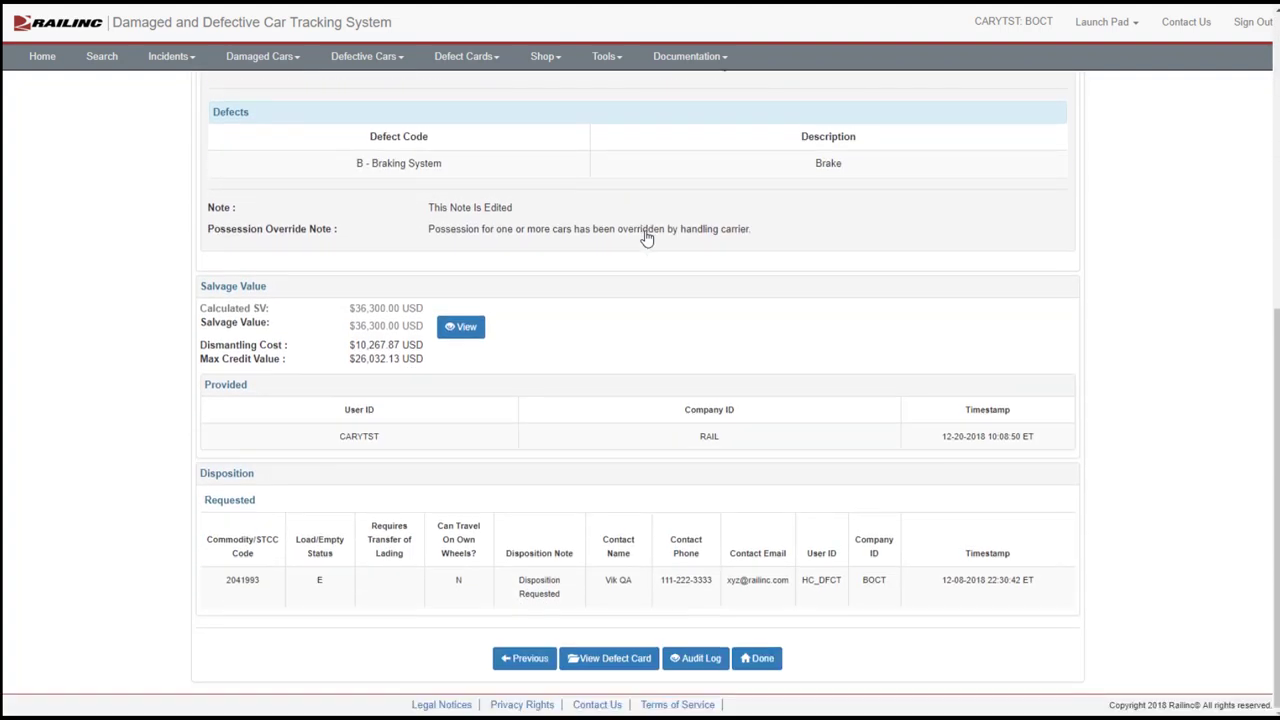
left_click(763, 660)
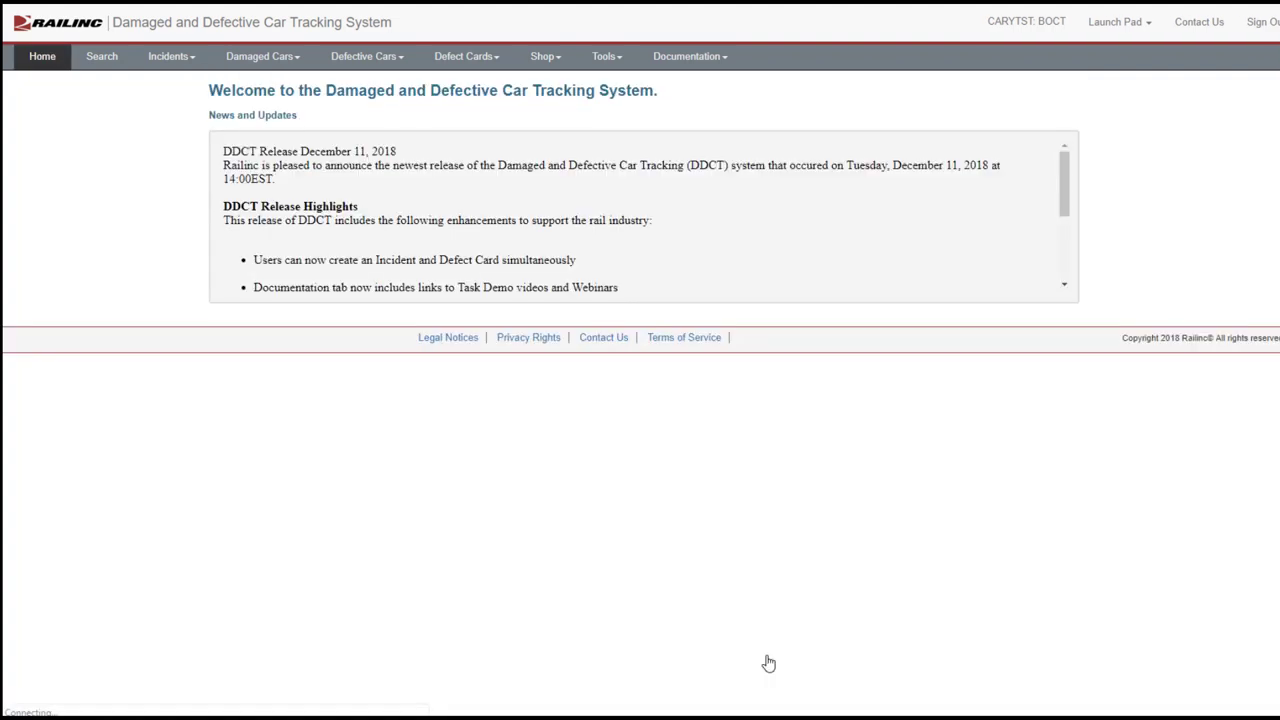